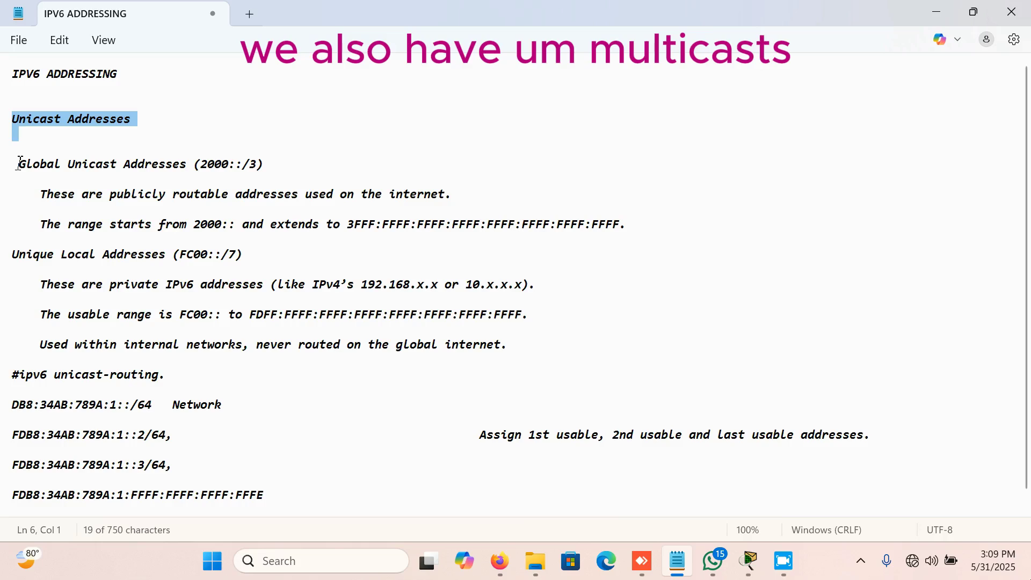
Step: Review the Global Unicast (2000::/3) and Unique Local (FC00::/7) address headings in the IPv6 notes
{"action": "mouse_move", "coordinate": [19, 163]}
{"action": "left_mouse_down"}
{"action": "mouse_move", "coordinate": [306, 159]}
{"action": "mouse_move", "coordinate": [295, 168]}
{"action": "mouse_move", "coordinate": [11, 164]}
{"action": "left_mouse_up"}
{"action": "left_click", "coordinate": [290, 163]}
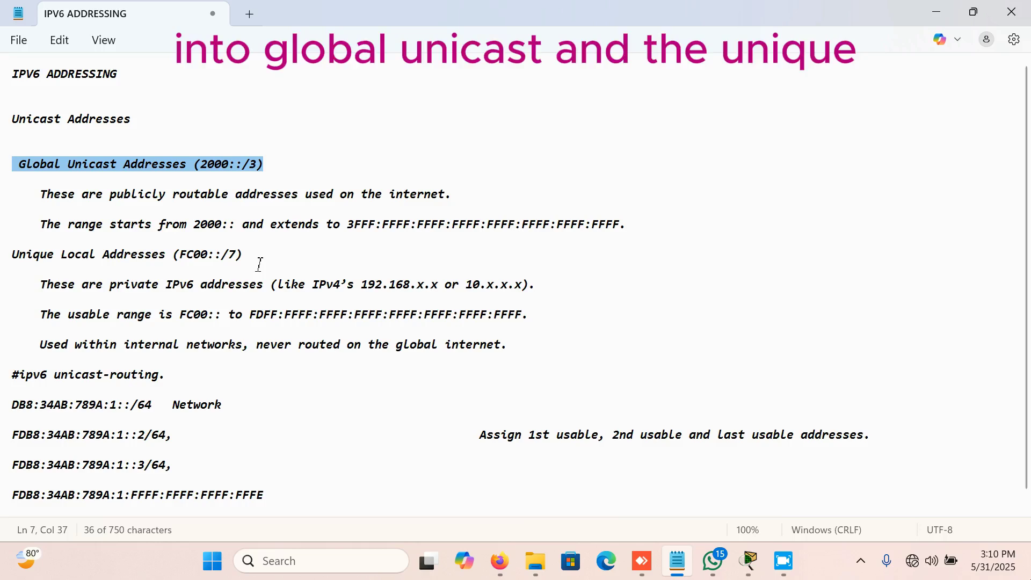
{"action": "left_click_drag", "start_coordinate": [260, 261], "coordinate": [12, 250]}
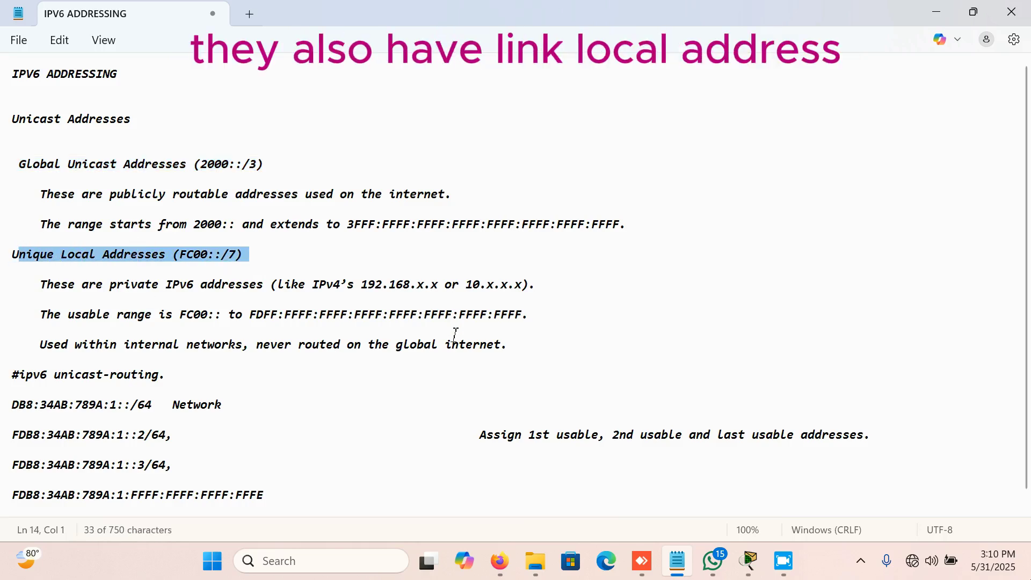
{"action": "left_click", "coordinate": [272, 254]}
{"action": "left_click_drag", "start_coordinate": [244, 253], "coordinate": [9, 254]}
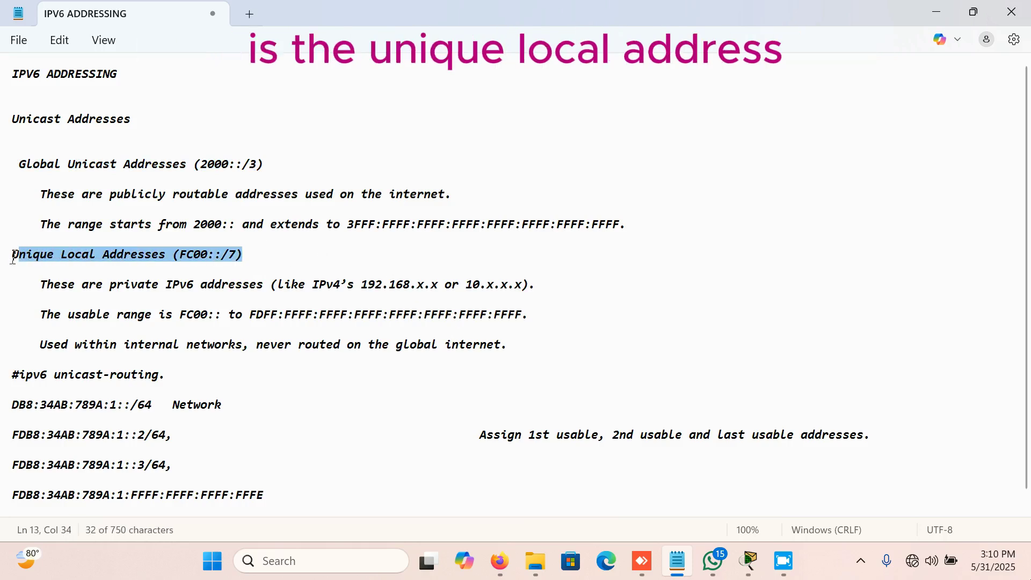
{"action": "left_click", "coordinate": [269, 258]}
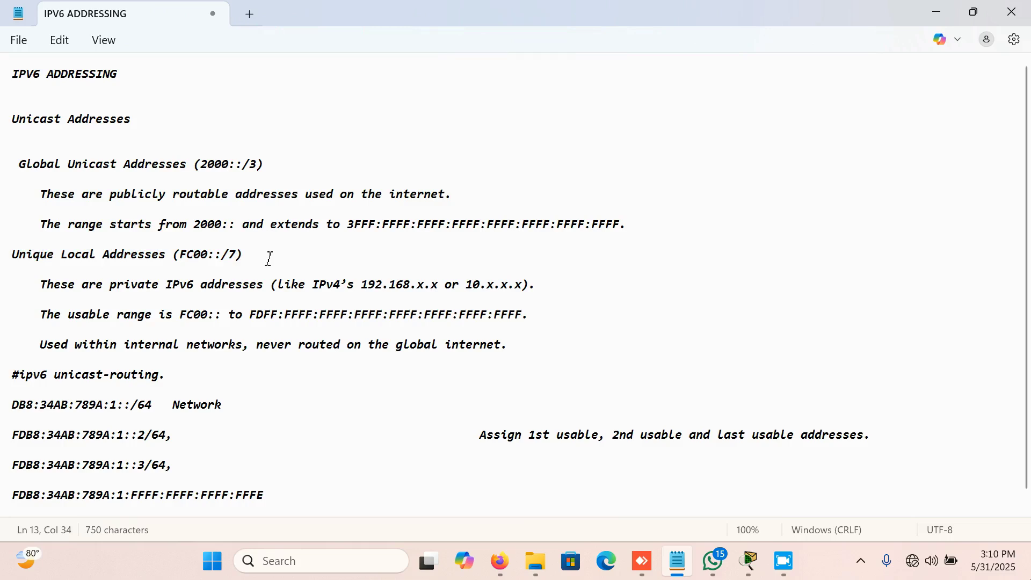
{"action": "left_click_drag", "start_coordinate": [276, 159], "coordinate": [15, 164]}
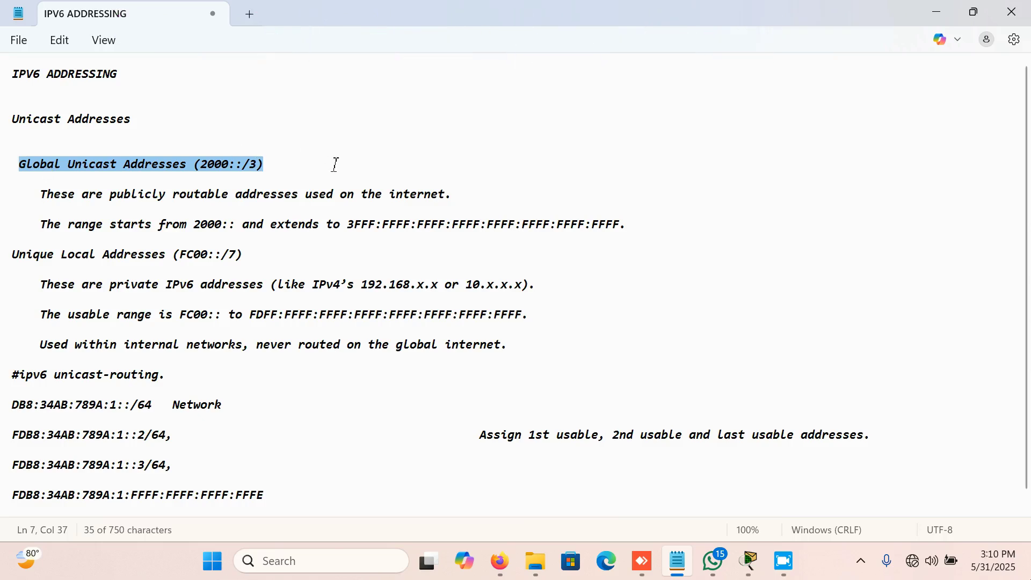
{"action": "left_click_drag", "start_coordinate": [267, 254], "coordinate": [2, 252]}
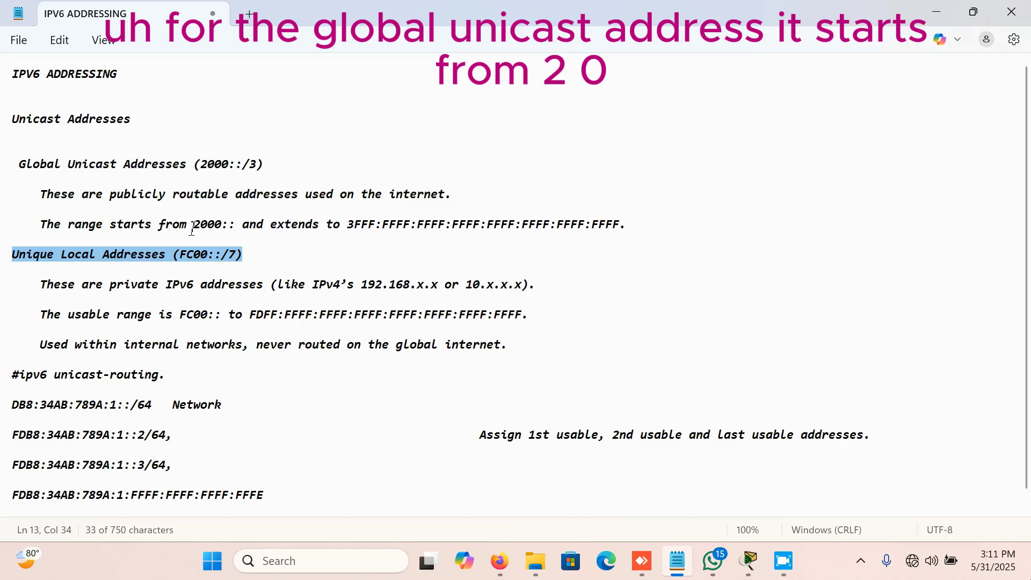
Step: Examine the address ranges listed for the global unicast and unique local types in the notes
{"action": "left_click_drag", "start_coordinate": [192, 230], "coordinate": [512, 235]}
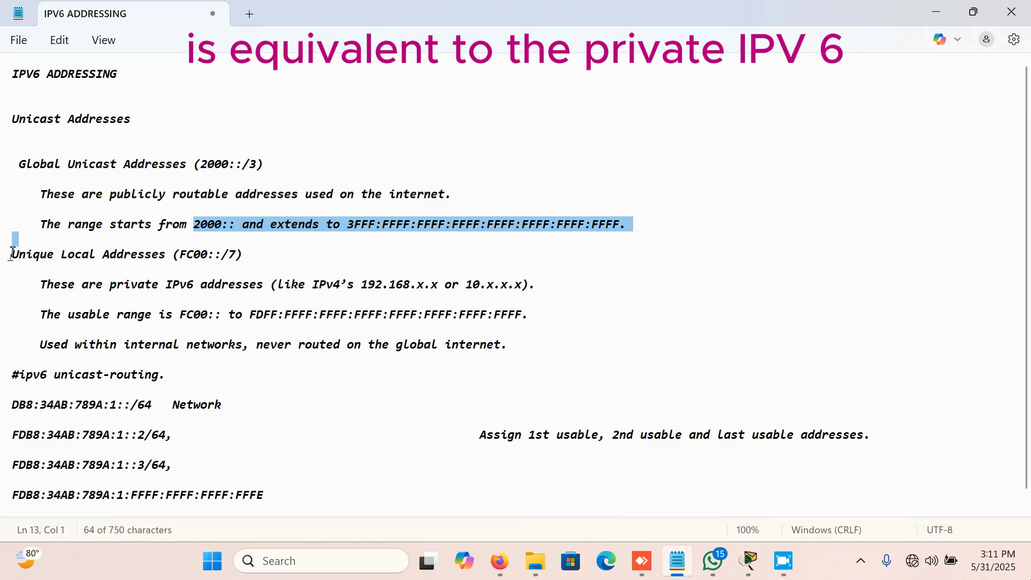
{"action": "left_click_drag", "start_coordinate": [12, 254], "coordinate": [246, 259]}
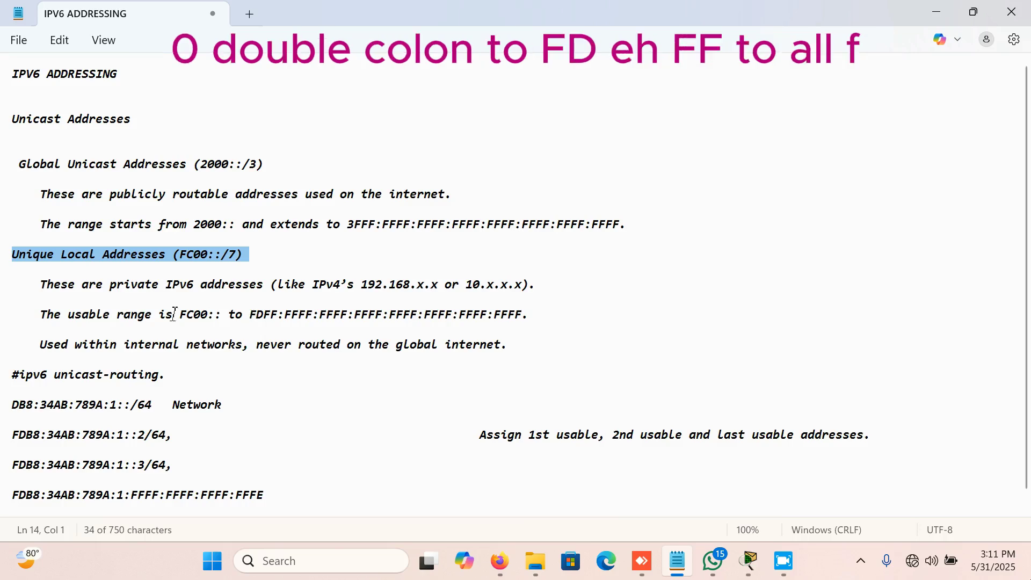
{"action": "left_click_drag", "start_coordinate": [173, 315], "coordinate": [280, 315]}
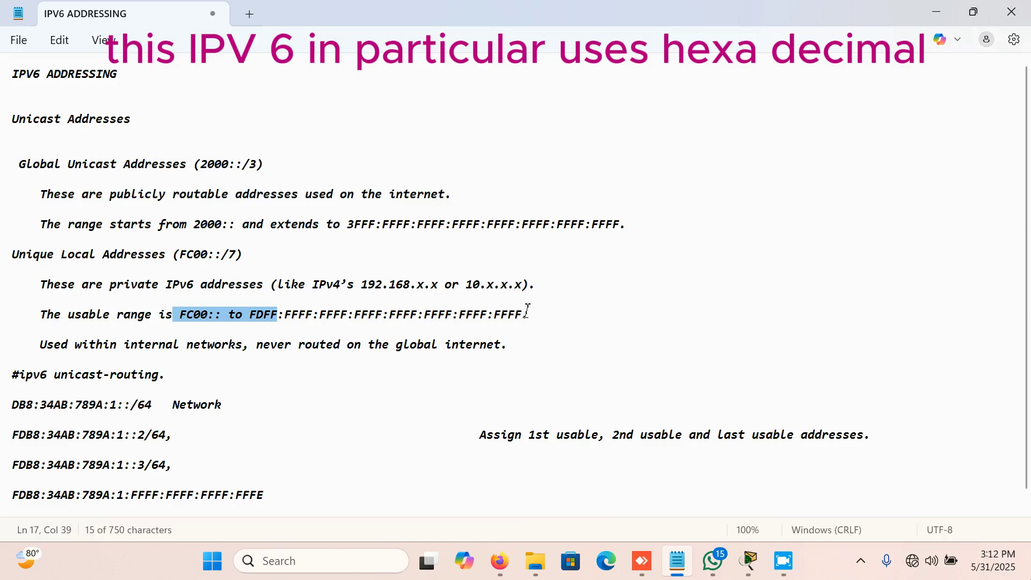
{"action": "left_click_drag", "start_coordinate": [535, 312], "coordinate": [245, 313]}
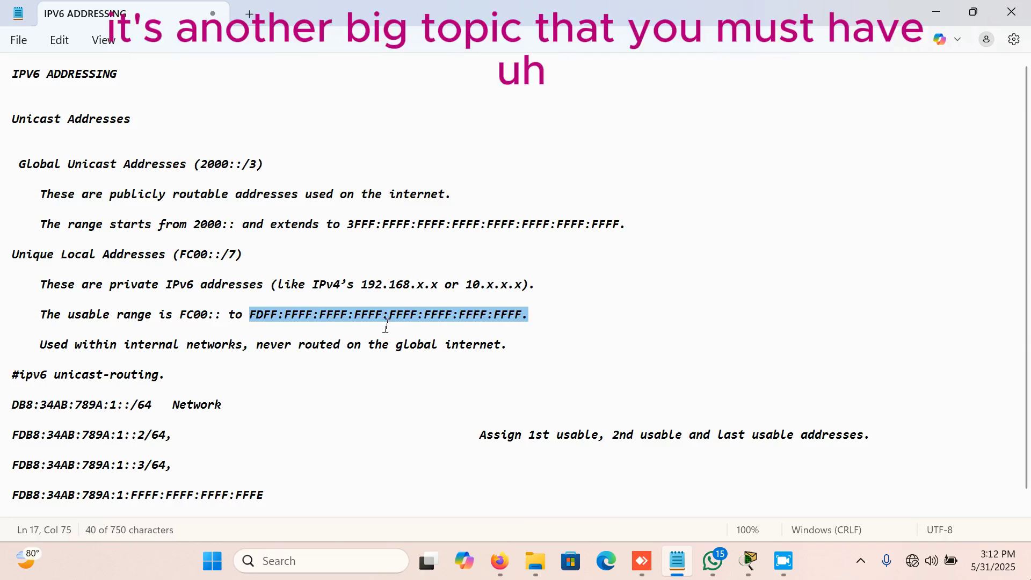
{"action": "left_click_drag", "start_coordinate": [622, 228], "coordinate": [345, 225]}
{"action": "left_click", "coordinate": [345, 224]}
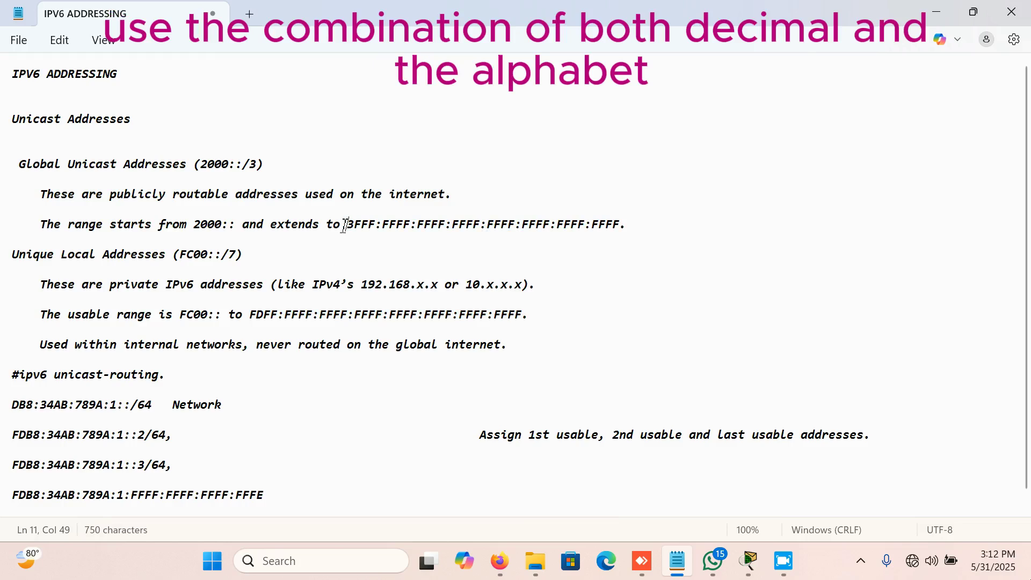
{"action": "left_click_drag", "start_coordinate": [626, 224], "coordinate": [352, 219]}
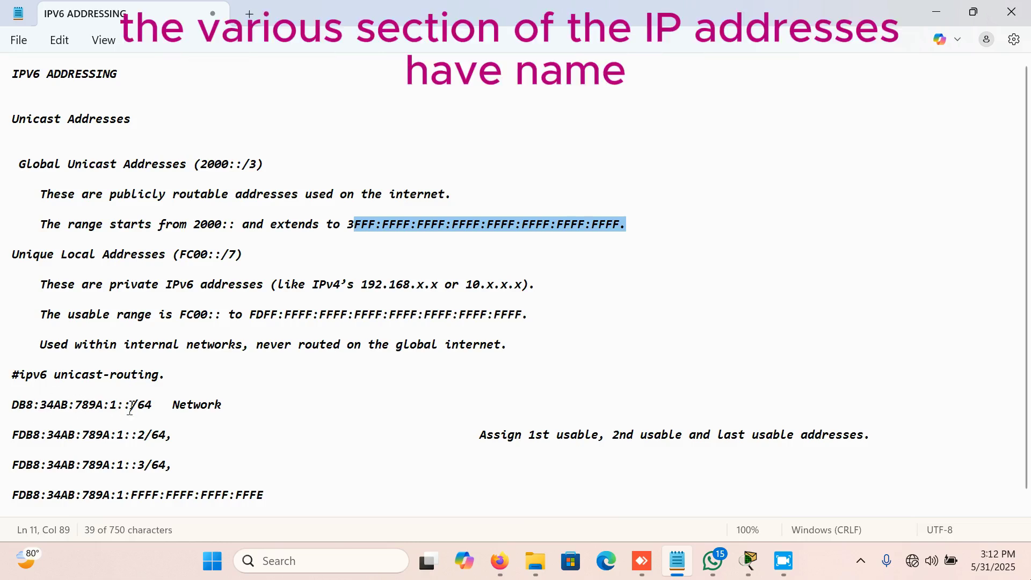
Step: Examine the /64 network prefix, then the network half, interface half and last four-digit group of the full global unicast address
{"action": "left_click_drag", "start_coordinate": [130, 408], "coordinate": [16, 413]}
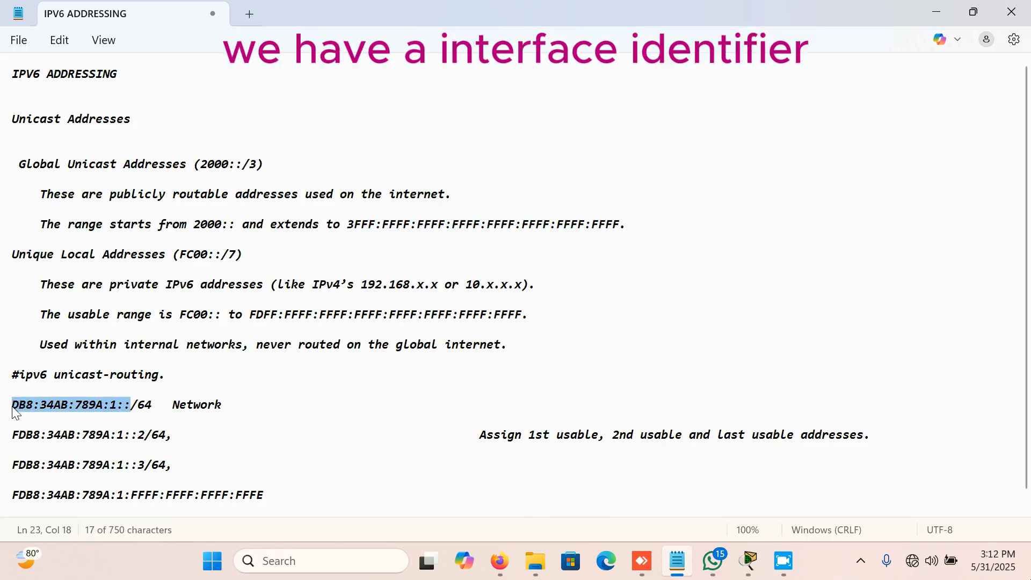
{"action": "left_click", "coordinate": [151, 409]}
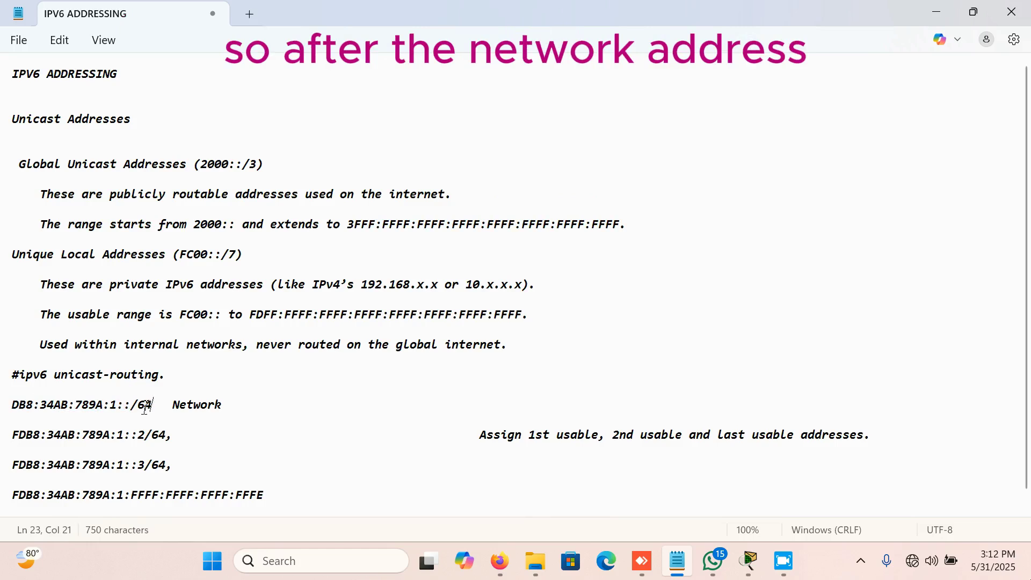
{"action": "left_click", "coordinate": [132, 407]}
{"action": "left_click_drag", "start_coordinate": [131, 407], "coordinate": [15, 409]}
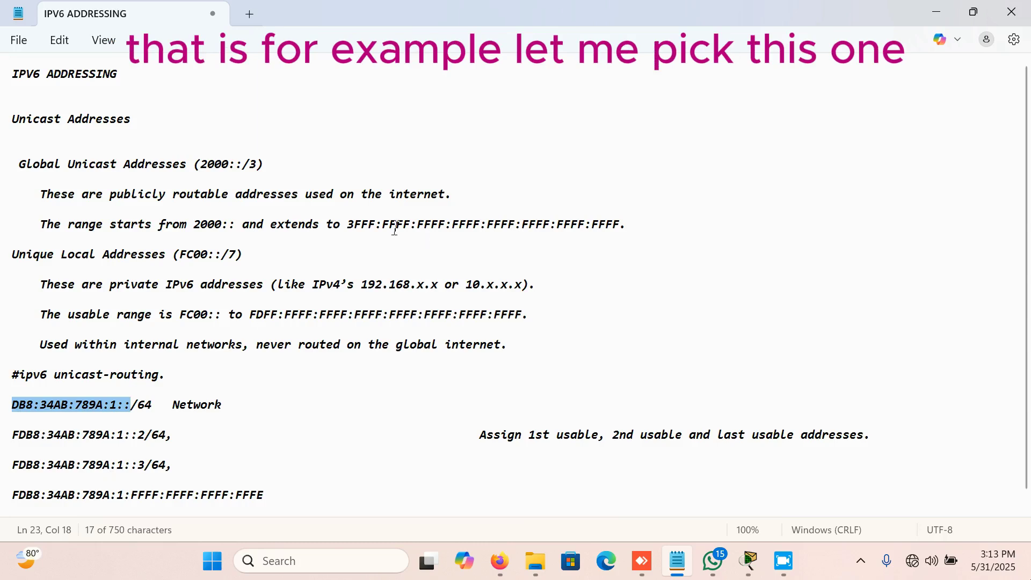
{"action": "left_click_drag", "start_coordinate": [345, 224], "coordinate": [626, 227]}
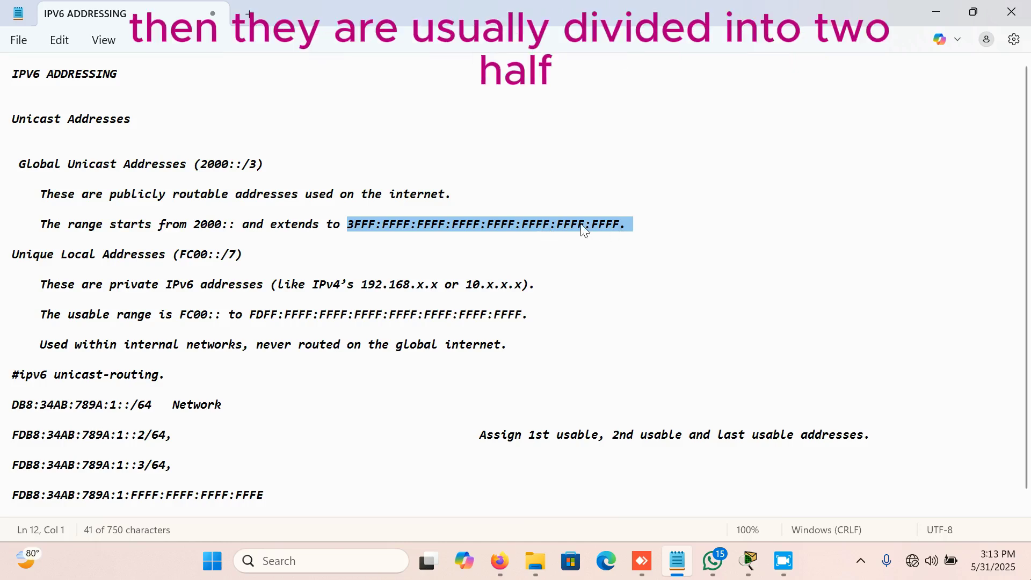
{"action": "left_click", "coordinate": [484, 223]}
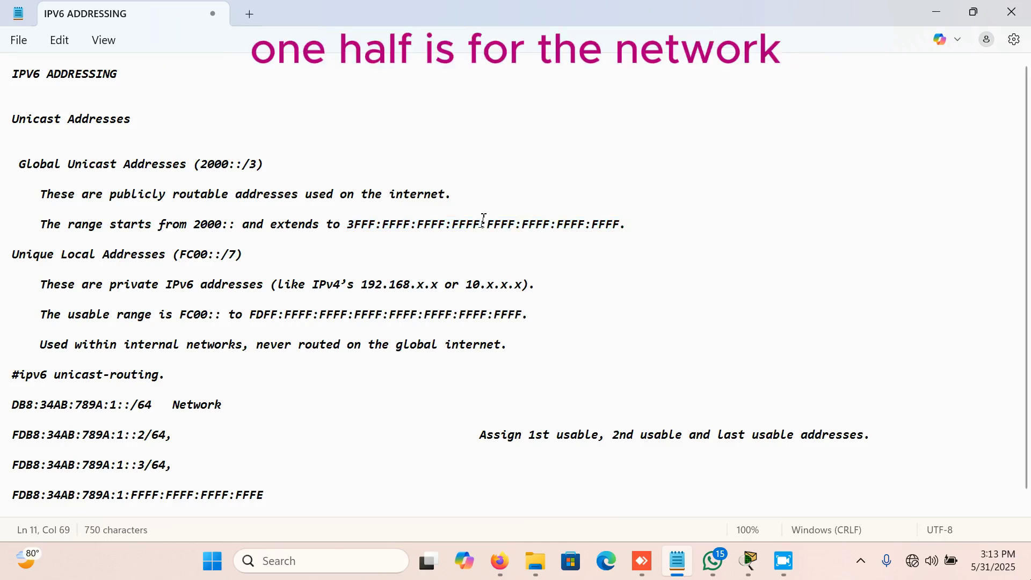
{"action": "left_click_drag", "start_coordinate": [485, 223], "coordinate": [347, 225]}
{"action": "left_click_drag", "start_coordinate": [489, 228], "coordinate": [634, 220]}
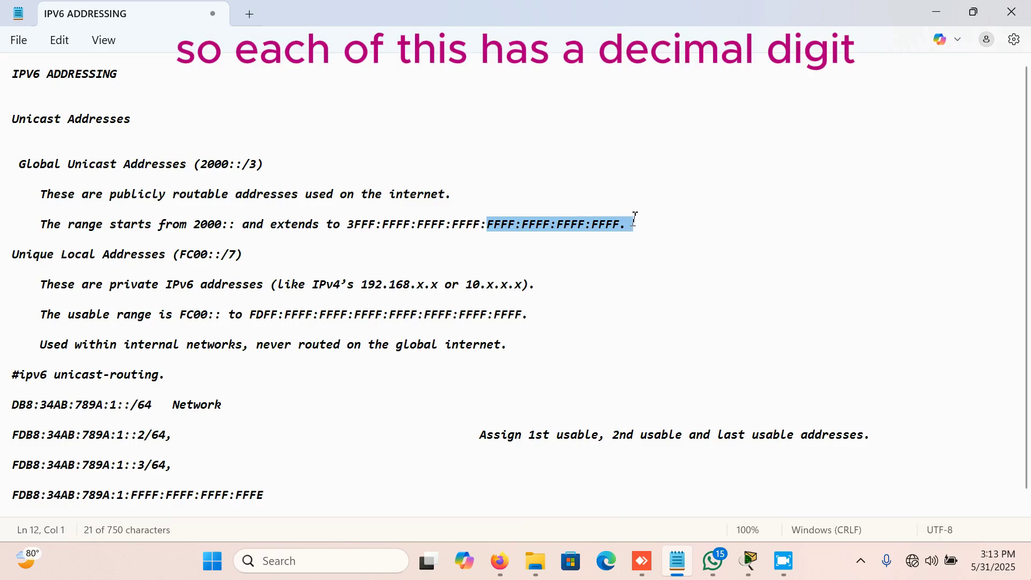
{"action": "left_click", "coordinate": [597, 228]}
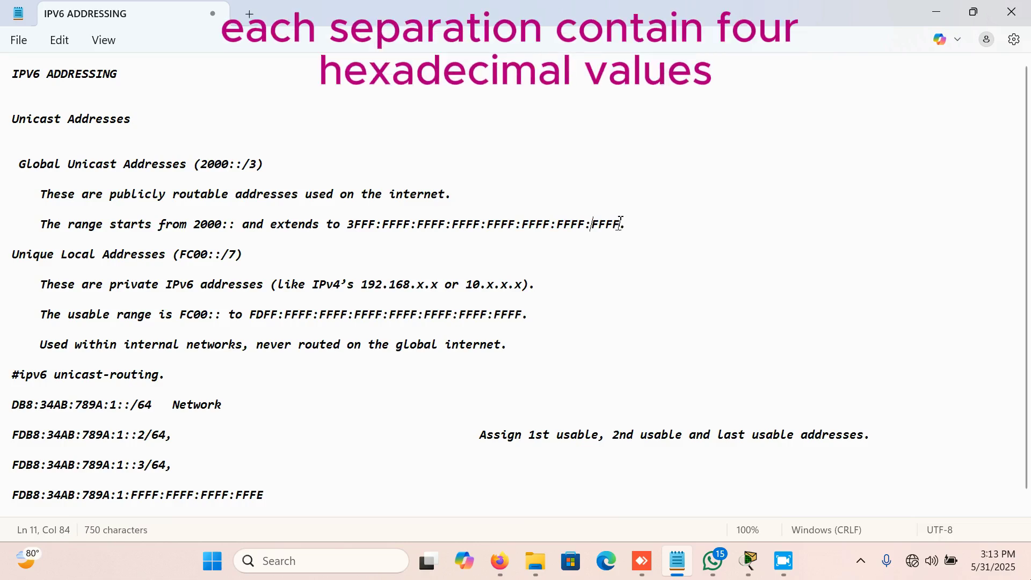
{"action": "left_click_drag", "start_coordinate": [620, 224], "coordinate": [593, 226]}
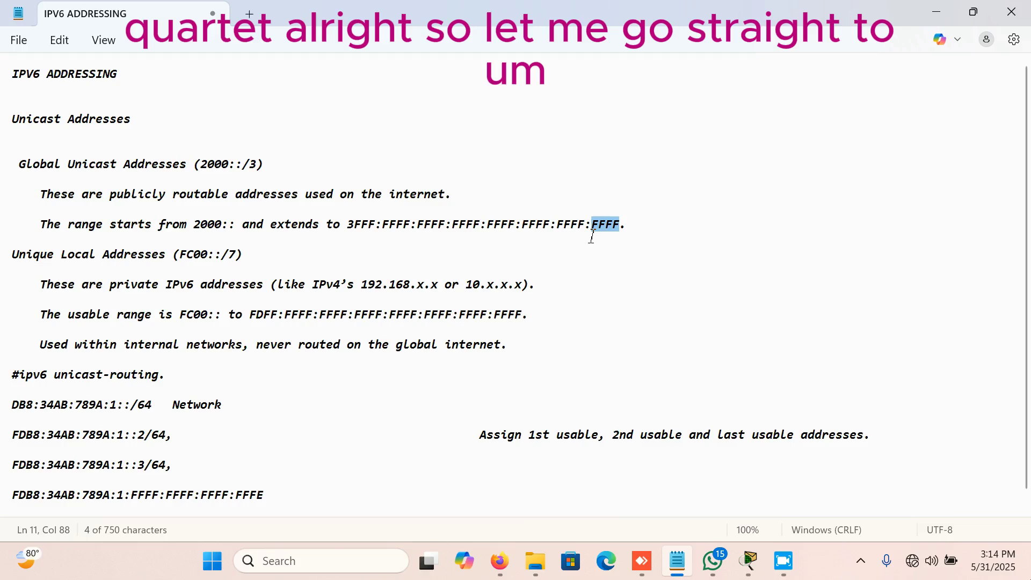
{"action": "scroll", "coordinate": [392, 349], "scroll_direction": "down", "scroll_amount": 1}
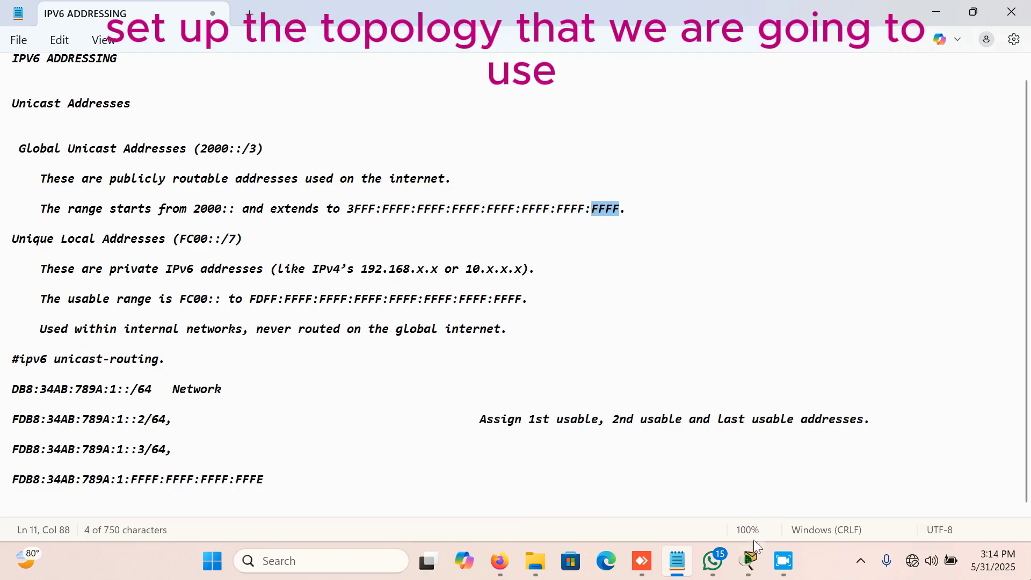
Step: Switch to Cisco Packet Tracer and place an ISR4331 router with a 2960 switch beside it in the workspace
{"action": "left_click", "coordinate": [750, 562]}
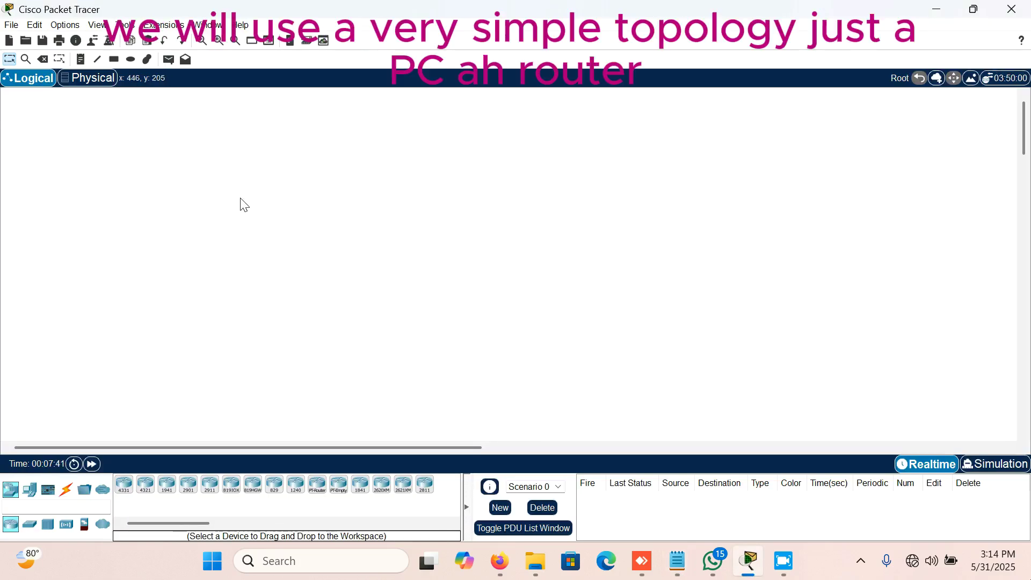
{"action": "left_click", "coordinate": [124, 483]}
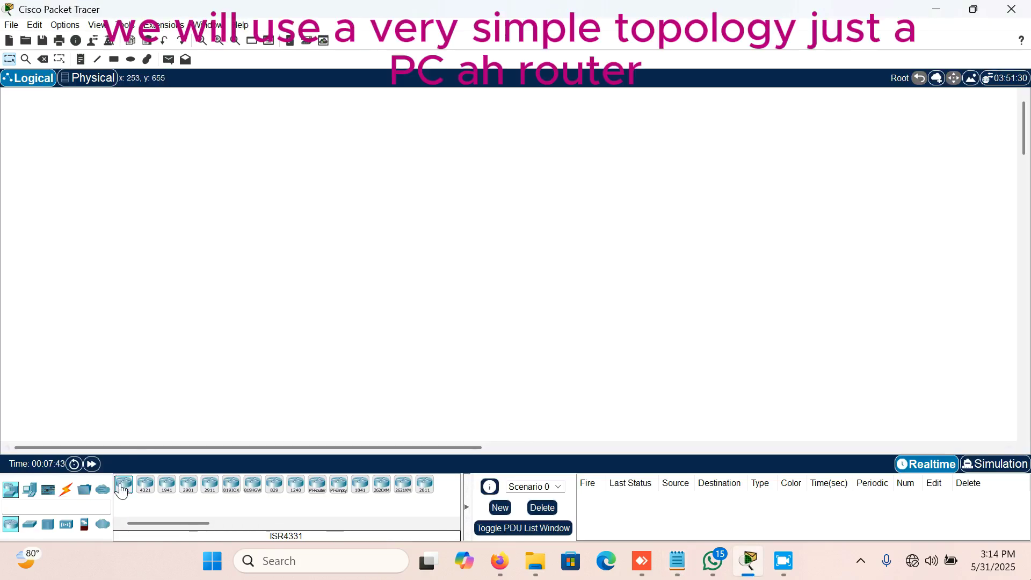
{"action": "left_click", "coordinate": [508, 239]}
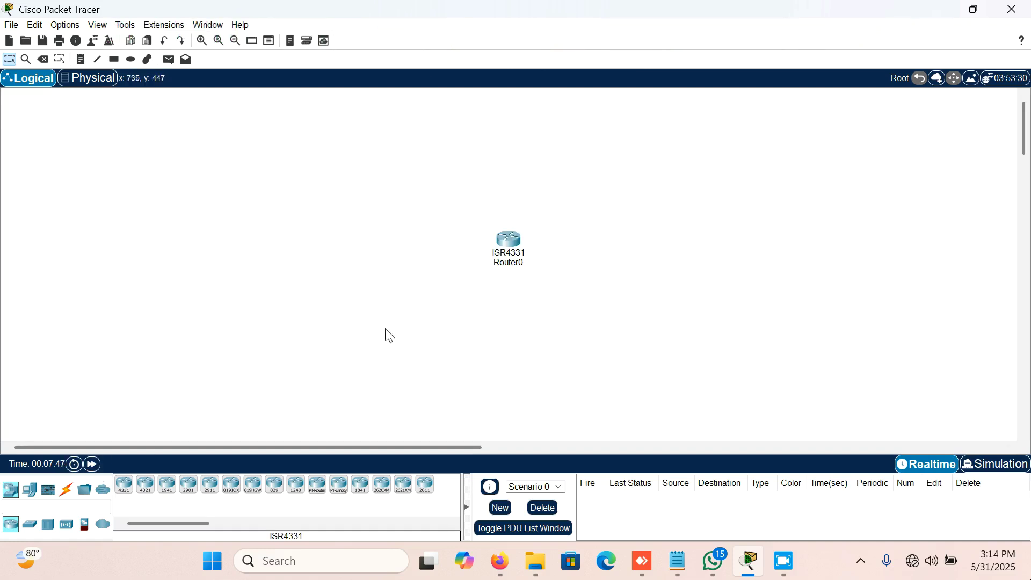
{"action": "left_click", "coordinate": [30, 523]}
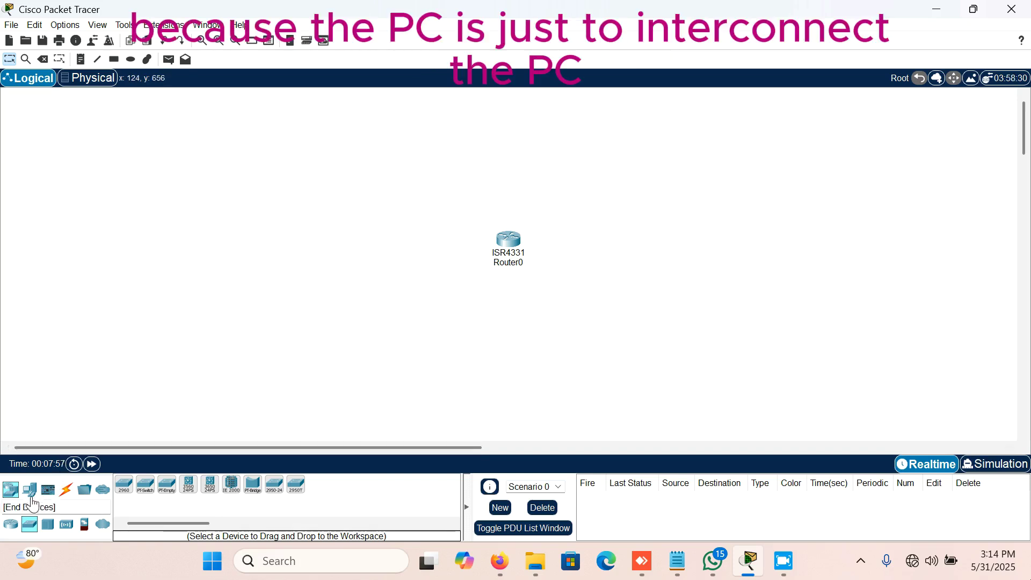
{"action": "left_click", "coordinate": [124, 489]}
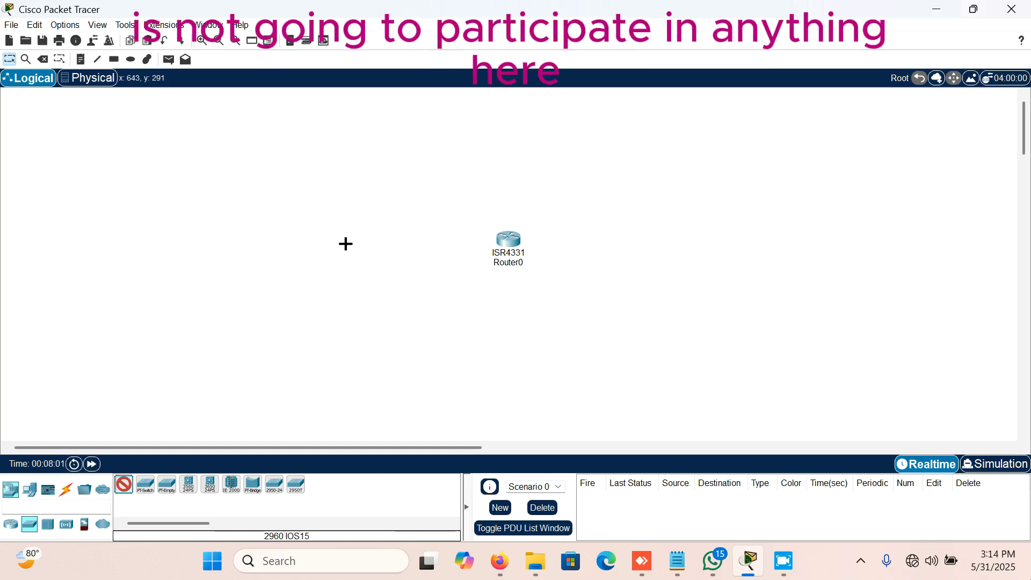
{"action": "left_click", "coordinate": [342, 240]}
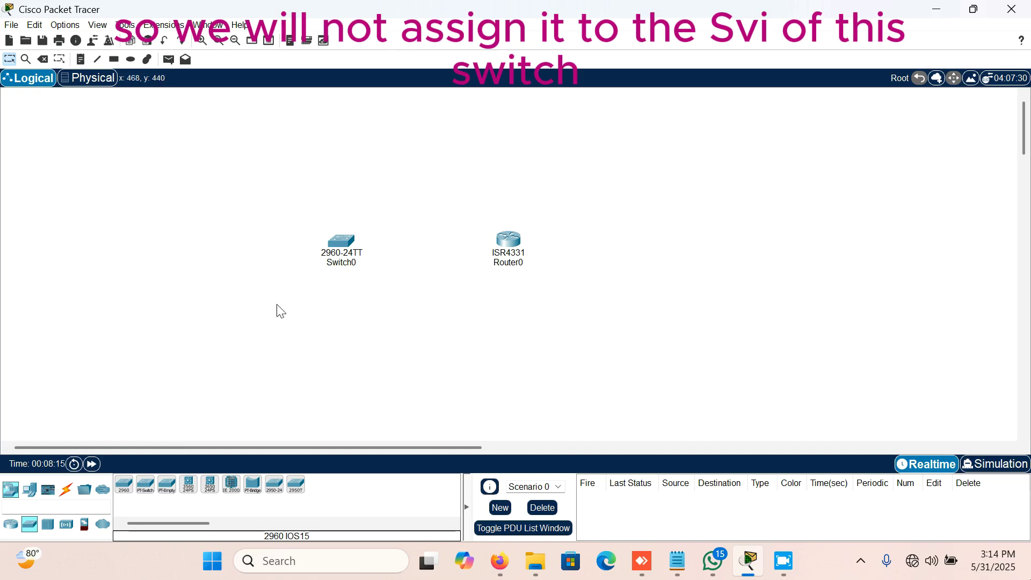
Step: Add two PCs on the side of the switch away from the router, one above and one below it
{"action": "left_click", "coordinate": [29, 490]}
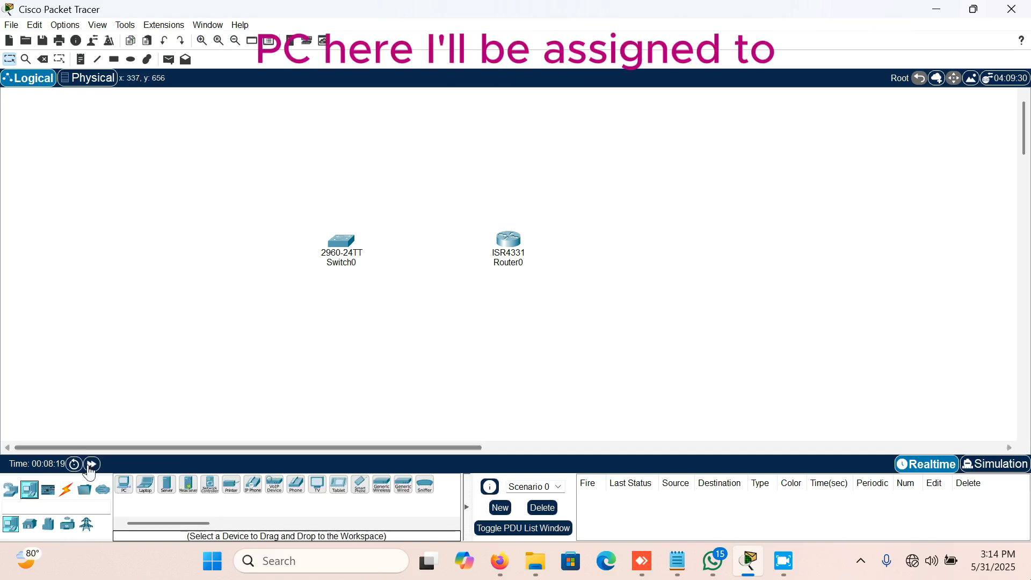
{"action": "left_click", "coordinate": [123, 485]}
{"action": "left_click", "coordinate": [171, 184]}
{"action": "left_click", "coordinate": [123, 484]}
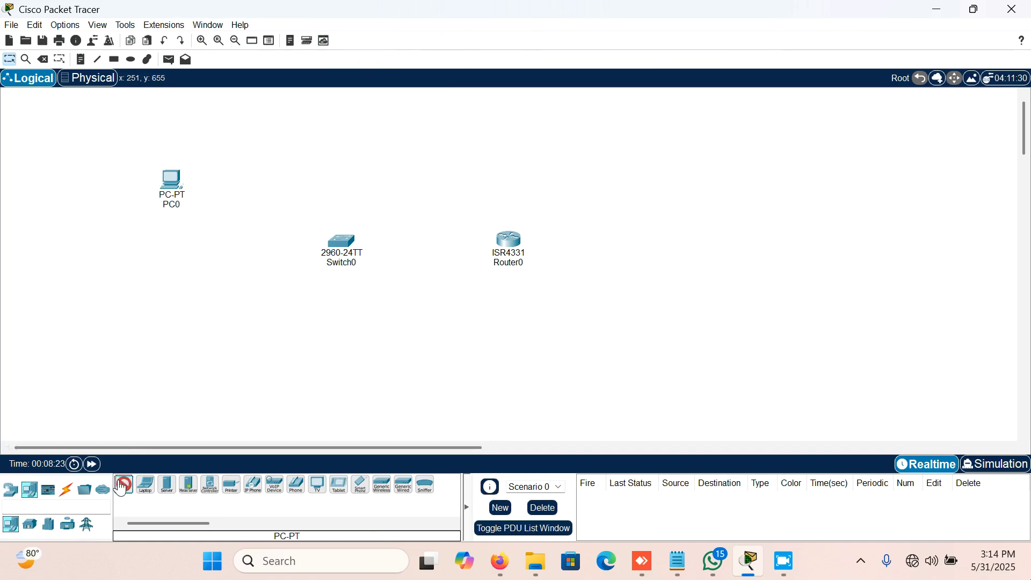
{"action": "left_click", "coordinate": [153, 305]}
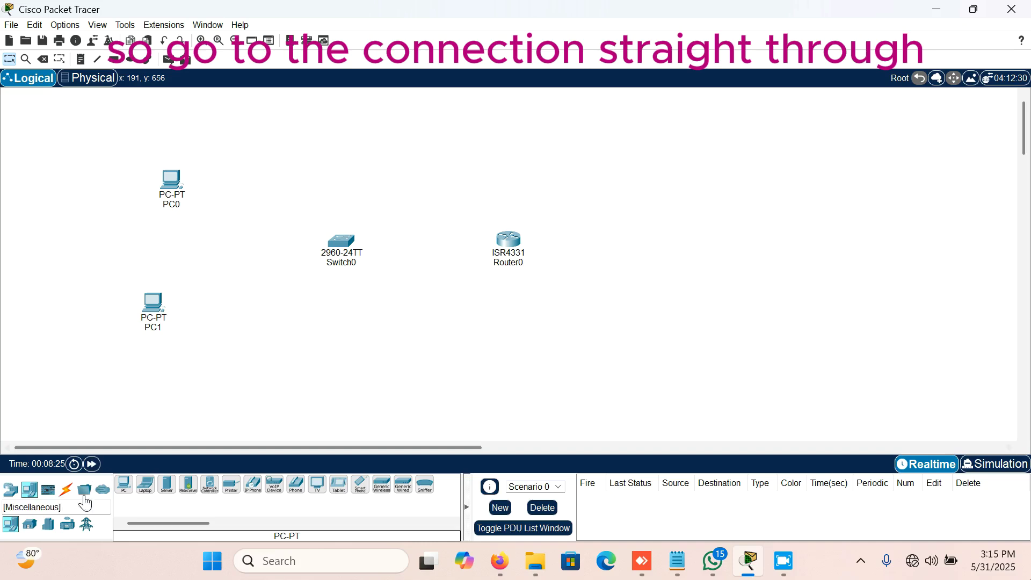
Step: Connect PC0's FastEthernet0 to Switch0's FastEthernet0/1 with a Copper Straight-Through cable
{"action": "left_click", "coordinate": [67, 491]}
{"action": "left_click", "coordinate": [165, 486]}
{"action": "left_click", "coordinate": [180, 188]}
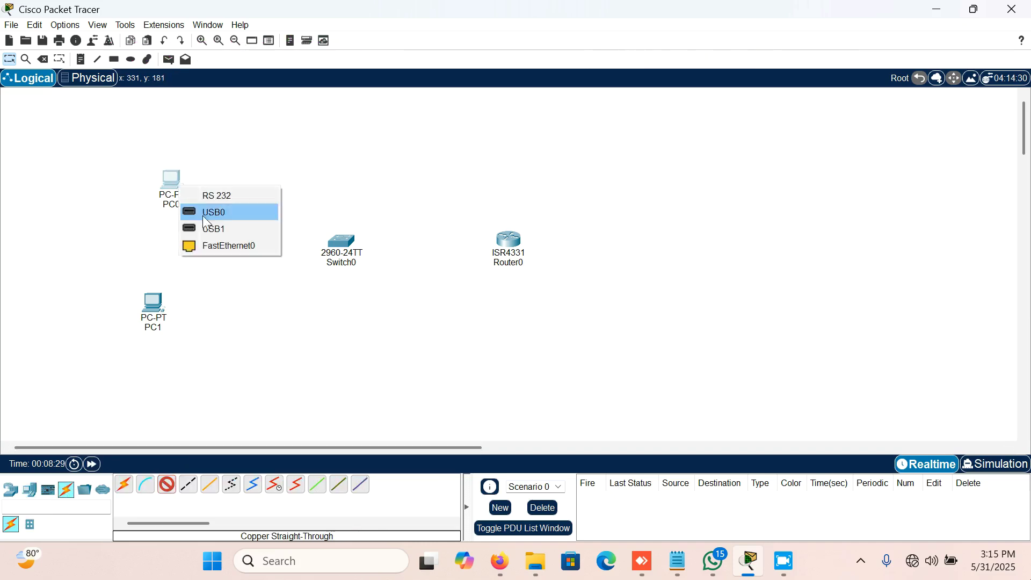
{"action": "left_click", "coordinate": [241, 246]}
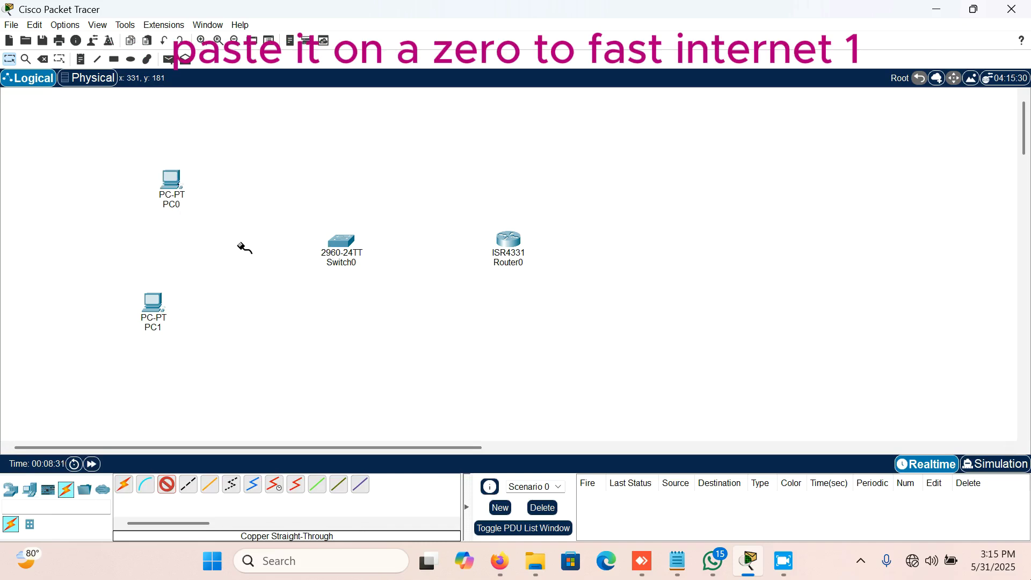
{"action": "left_click", "coordinate": [339, 241]}
{"action": "left_click", "coordinate": [393, 26]}
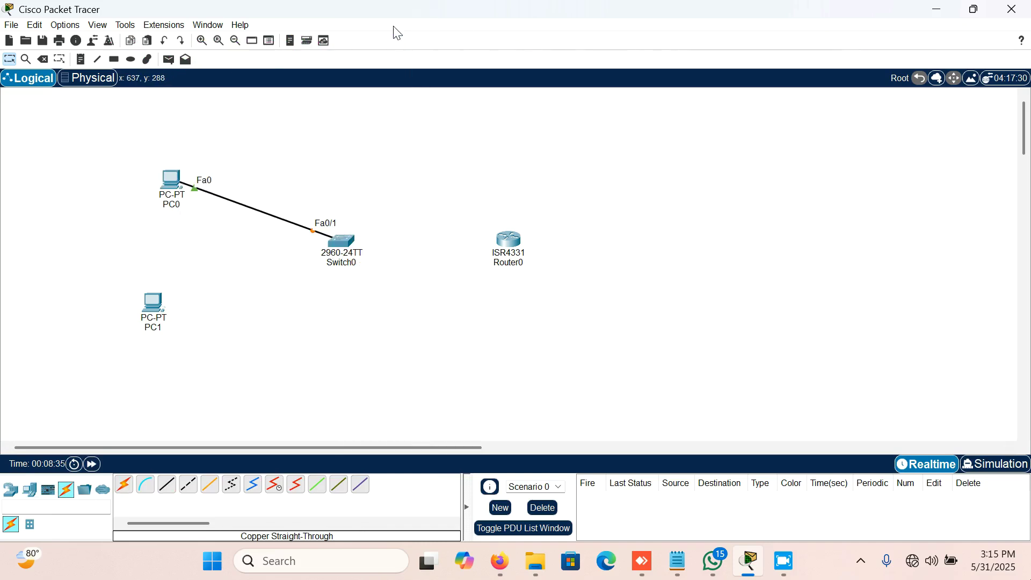
Step: Connect PC1's FastEthernet0 to Switch0's FastEthernet0/2 with a Copper Straight-Through cable
{"action": "left_click", "coordinate": [167, 485]}
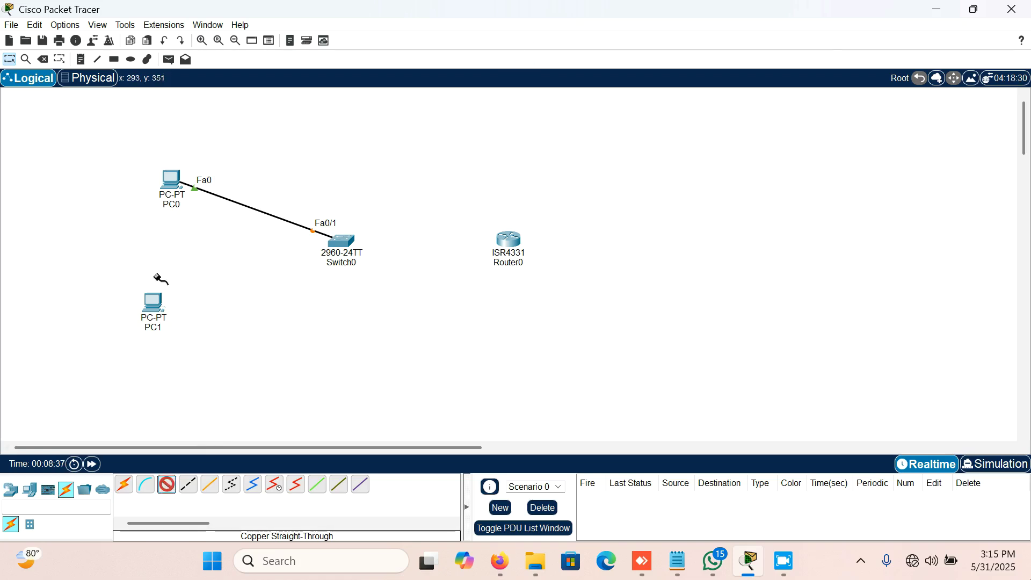
{"action": "left_click", "coordinate": [160, 312]}
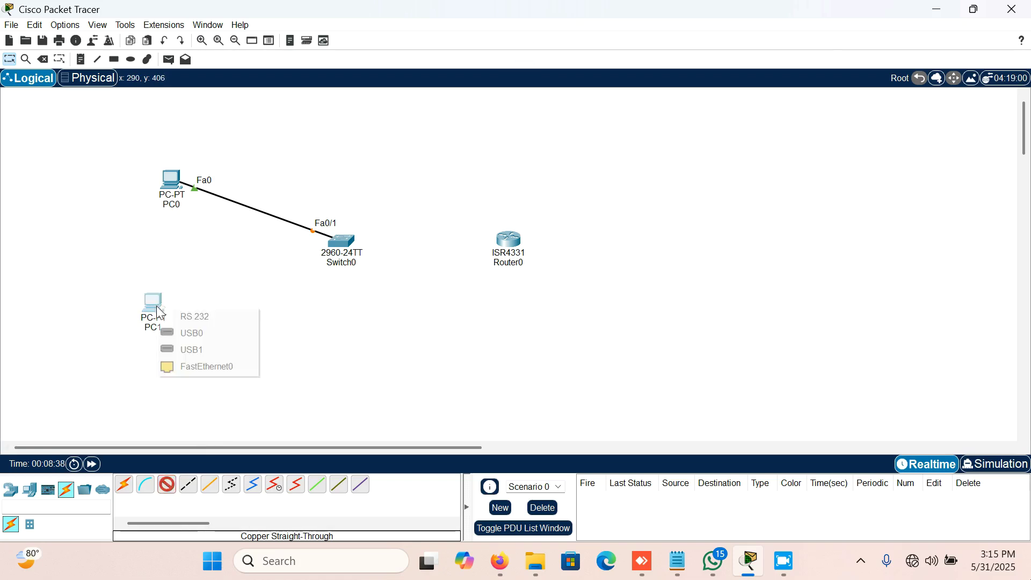
{"action": "left_click", "coordinate": [205, 373]}
{"action": "left_click", "coordinate": [336, 246]}
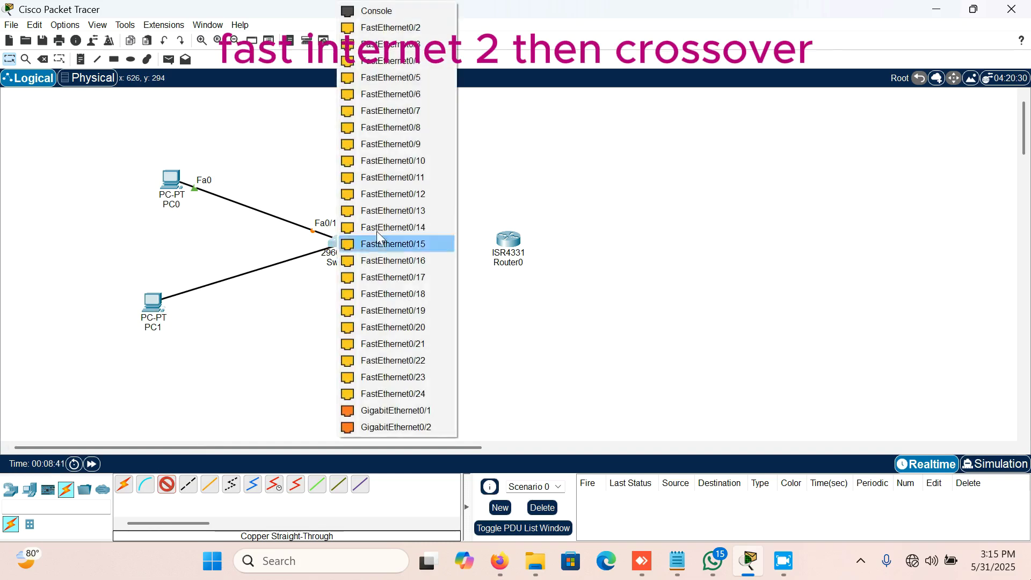
{"action": "left_click", "coordinate": [366, 34]}
Step: Connect Switch0's GigabitEthernet0/1 to Router0's GigabitEthernet0/0/0 with a Copper Cross-Over cable
{"action": "left_click", "coordinate": [188, 485]}
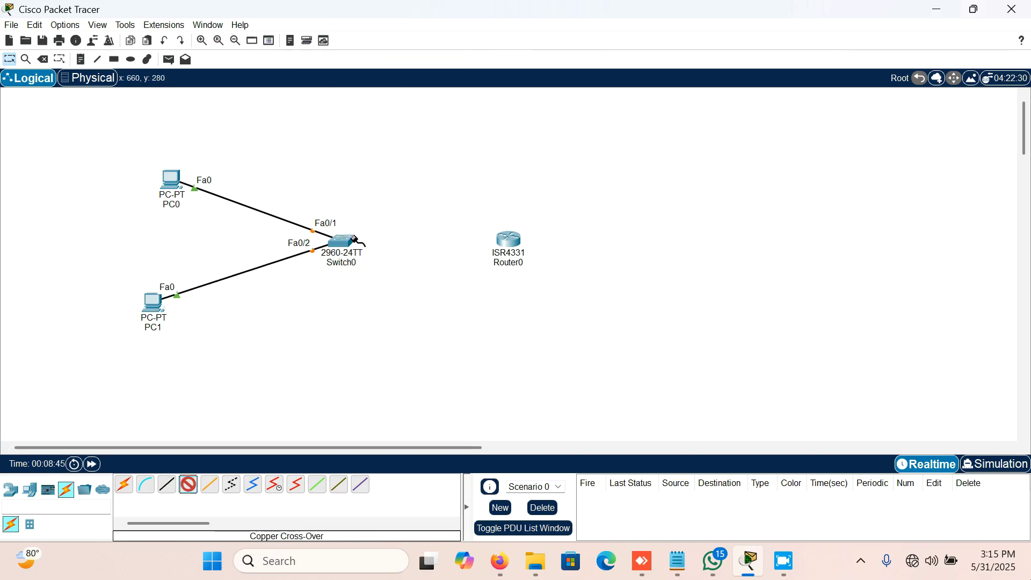
{"action": "left_click", "coordinate": [354, 240]}
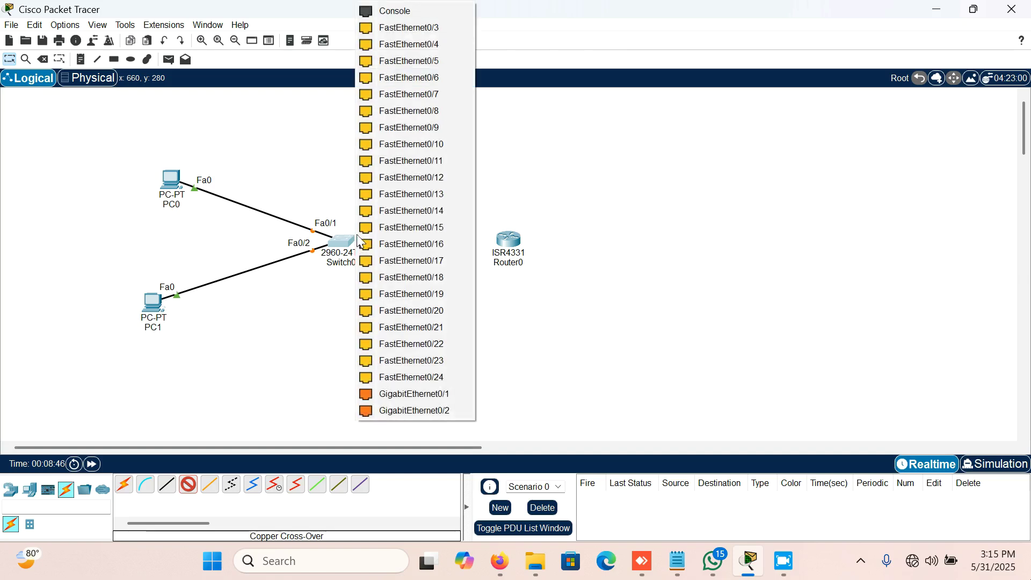
{"action": "left_click", "coordinate": [412, 392]}
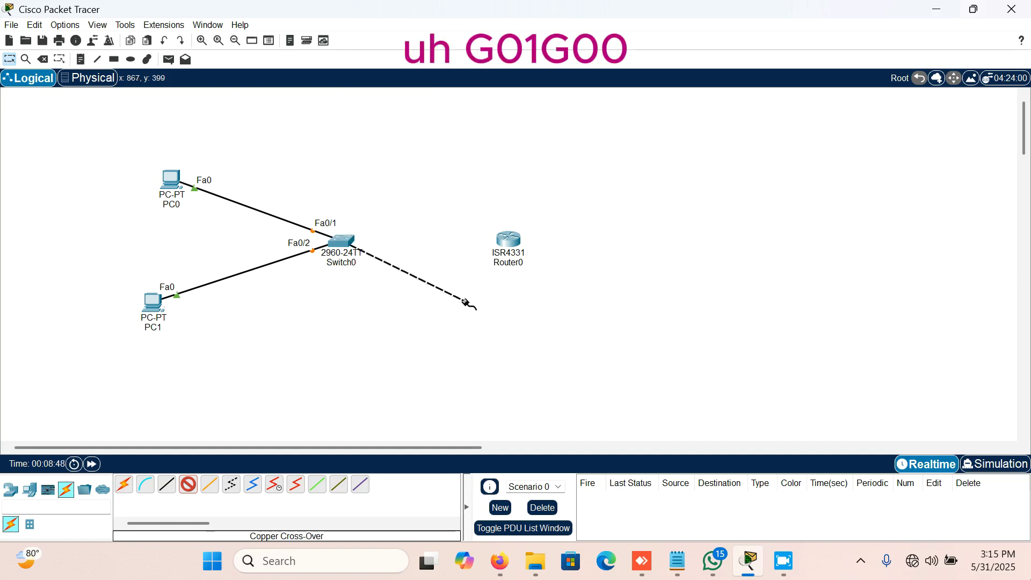
{"action": "left_click", "coordinate": [509, 239]}
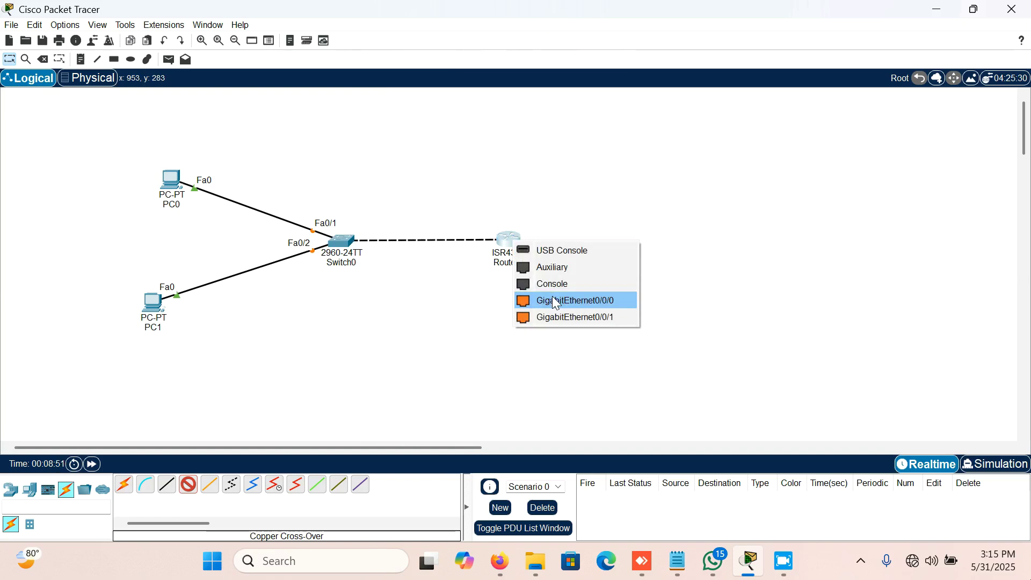
{"action": "left_click", "coordinate": [555, 302]}
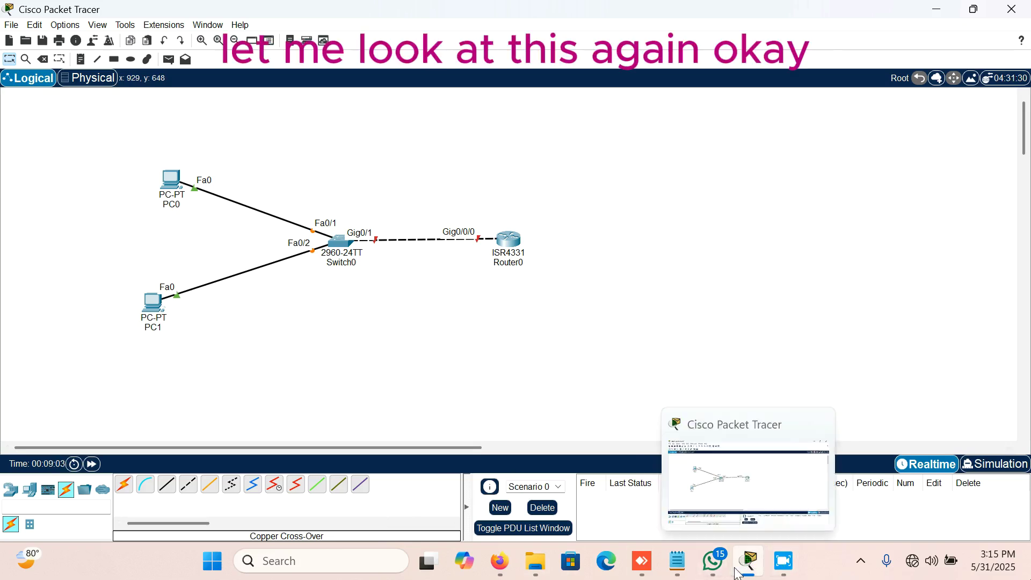
Step: Switch to the IPV6 ADDRESSING notes in Notepad and examine the shortened network address and the fully written last usable address
{"action": "left_click", "coordinate": [678, 570]}
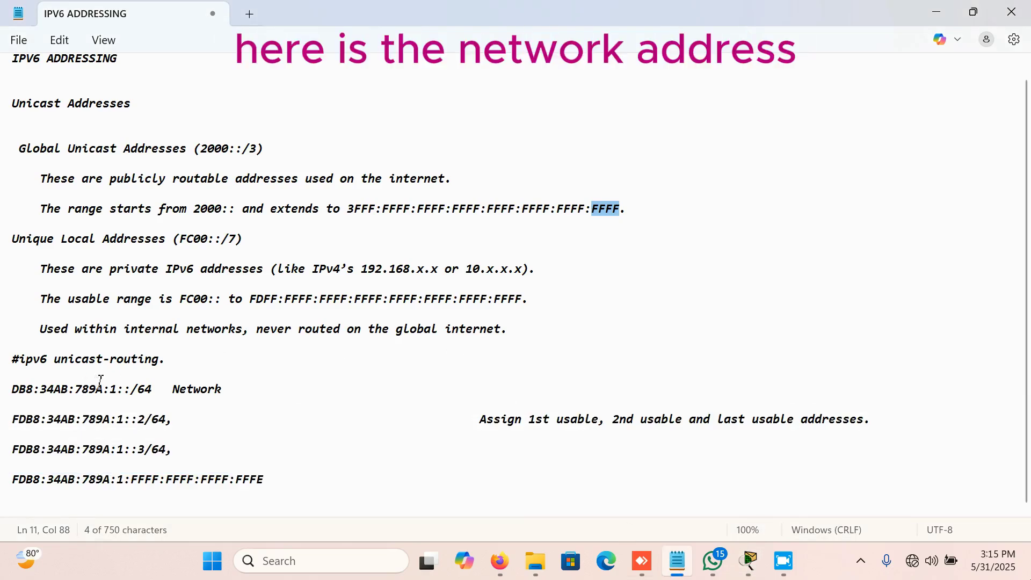
{"action": "left_click_drag", "start_coordinate": [131, 391], "coordinate": [3, 400]}
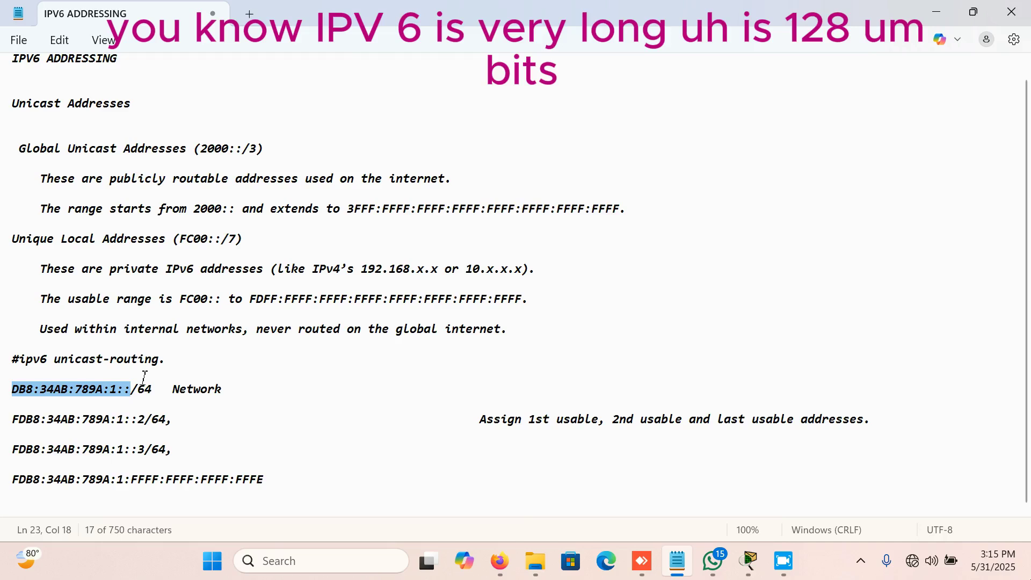
{"action": "left_click", "coordinate": [108, 388]}
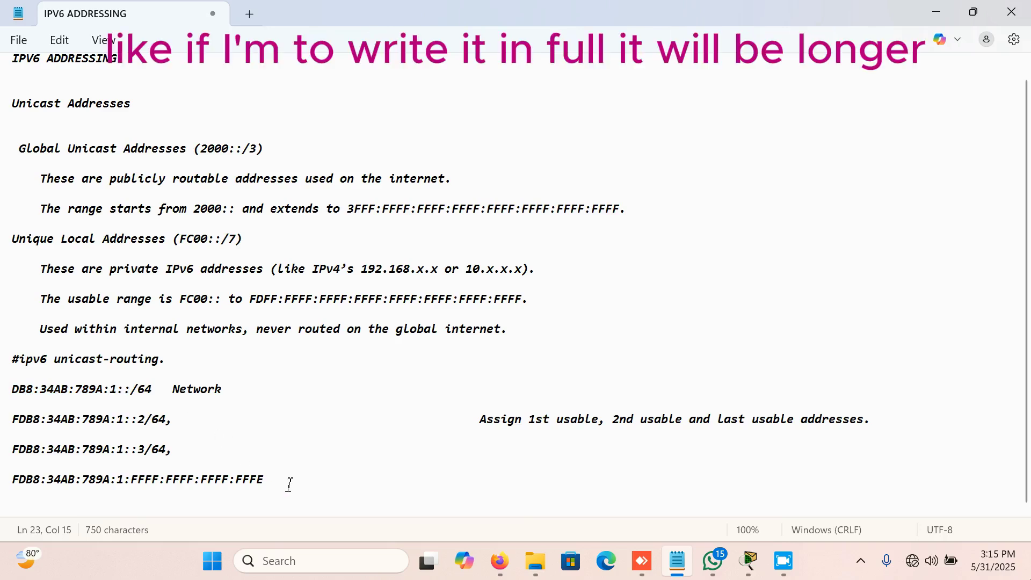
{"action": "left_click_drag", "start_coordinate": [265, 479], "coordinate": [0, 478]}
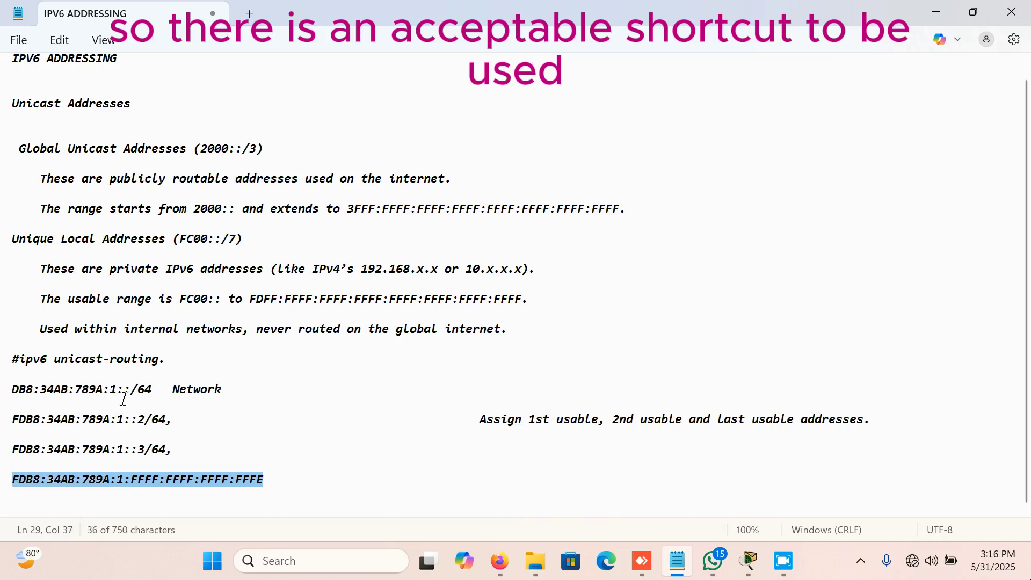
{"action": "left_click_drag", "start_coordinate": [130, 390], "coordinate": [2, 398]}
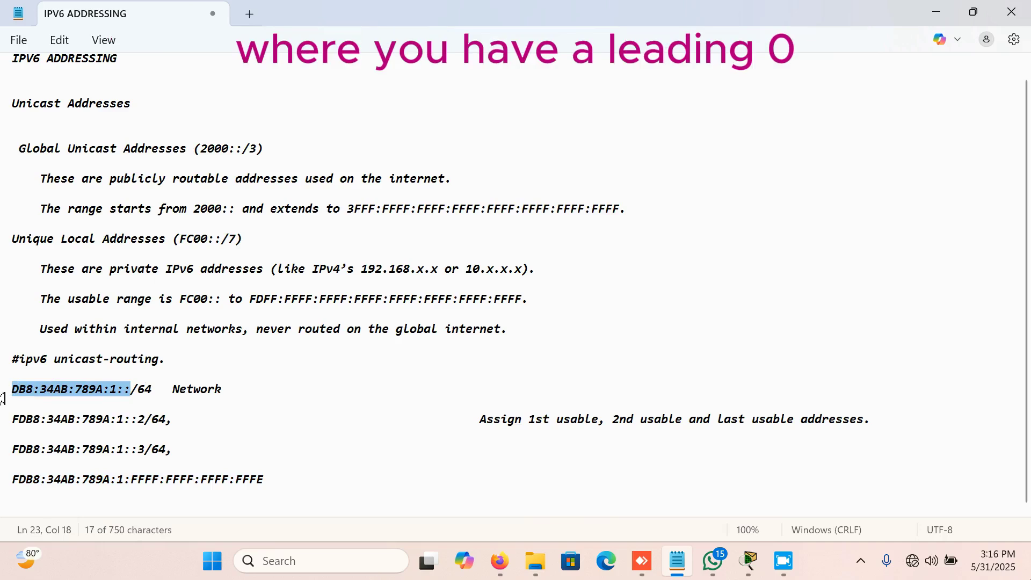
Step: Write the network address's fourth group in full as 0001 and shorten it back to 1
{"action": "left_click", "coordinate": [112, 388]}
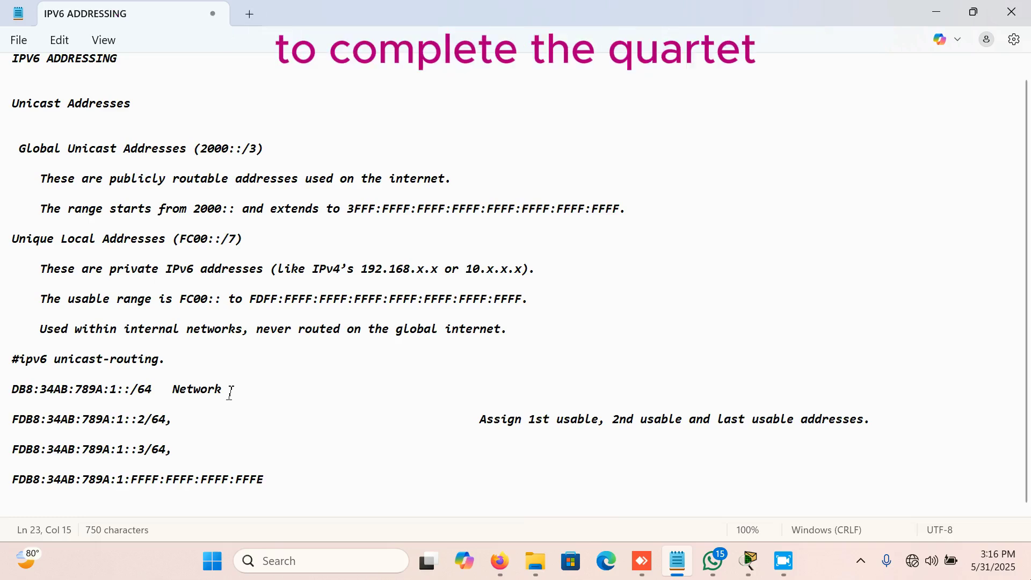
{"action": "type", "text": "00"}
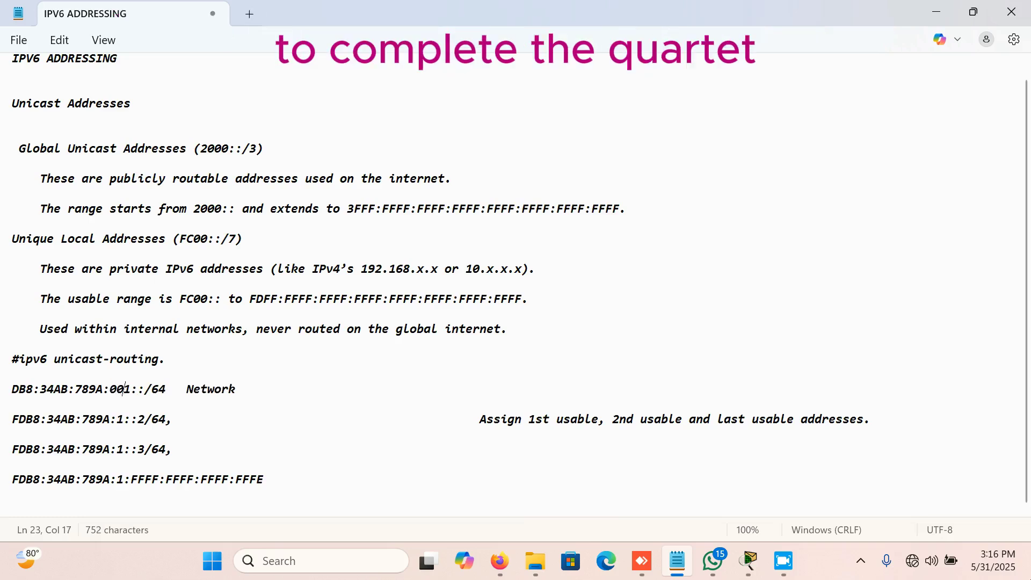
{"action": "type", "text": "0"}
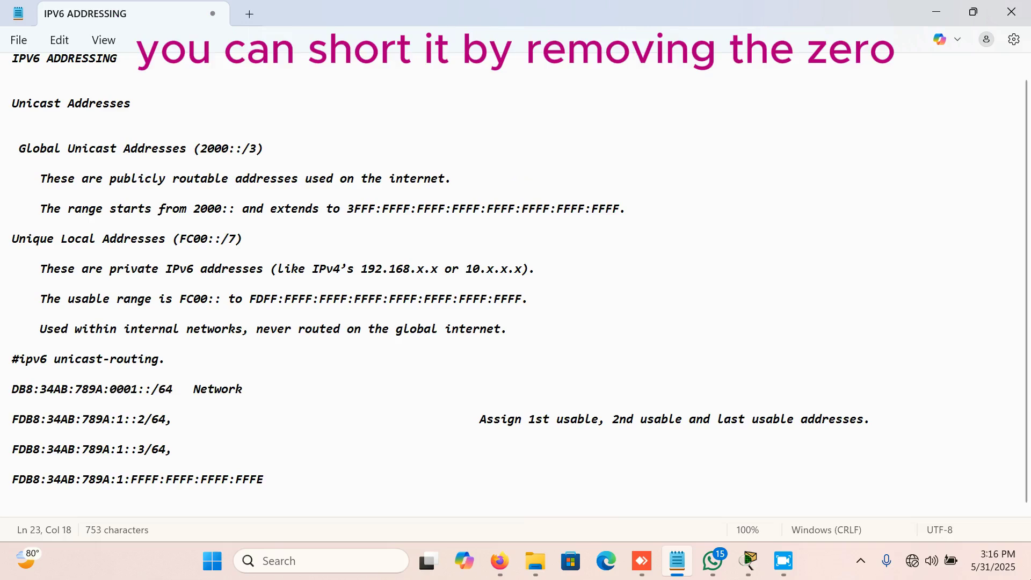
{"action": "key", "text": "BackSpace"}
{"action": "key", "text": "BackSpace"}
{"action": "key", "text": "BackSpace"}
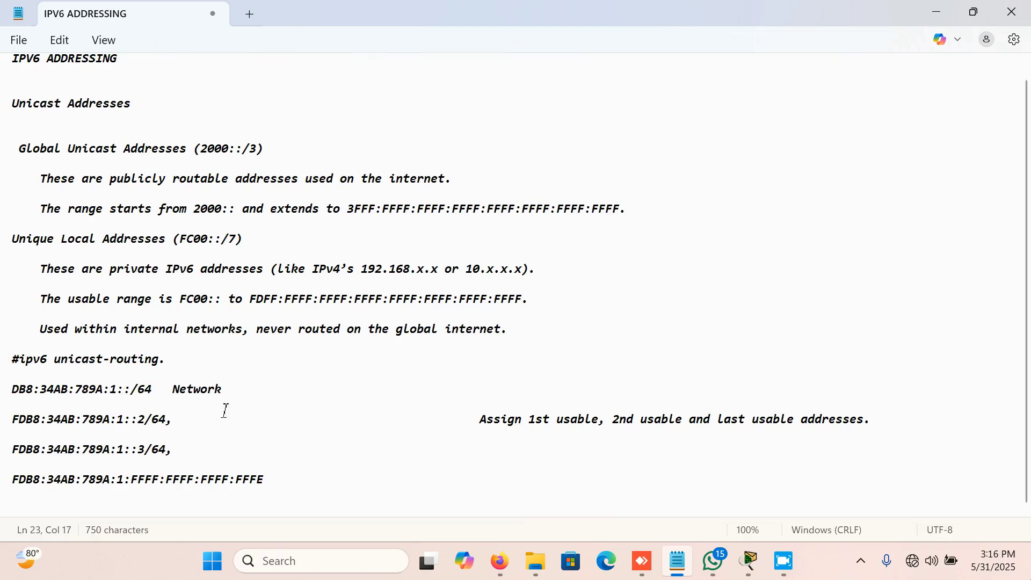
Step: Extend the network address after its fourth group with the zero groups 0000:0000:000
{"action": "type", "text": "000"}
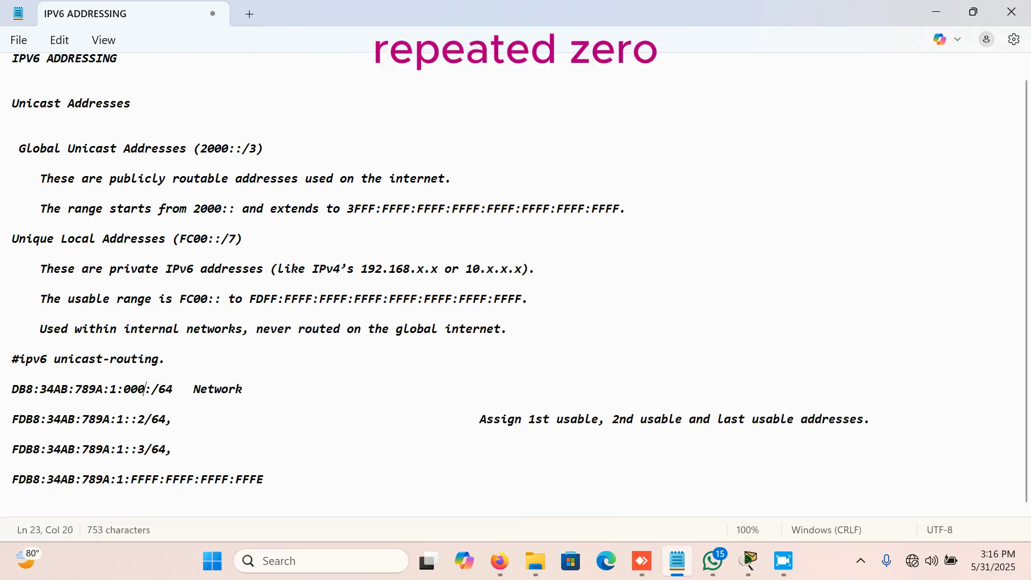
{"action": "type", "text": "0:00000"}
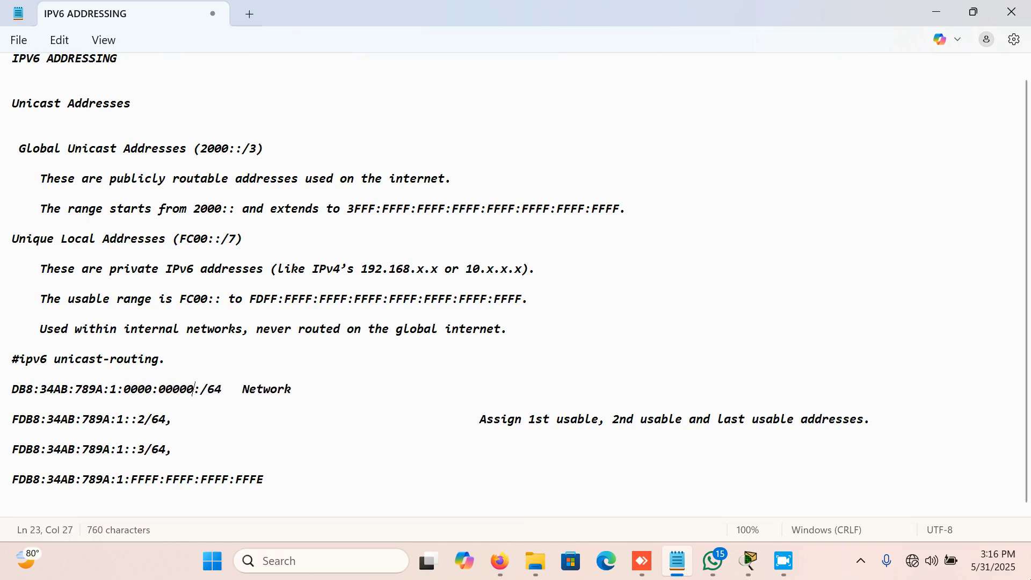
{"action": "key", "text": "BackSpace"}
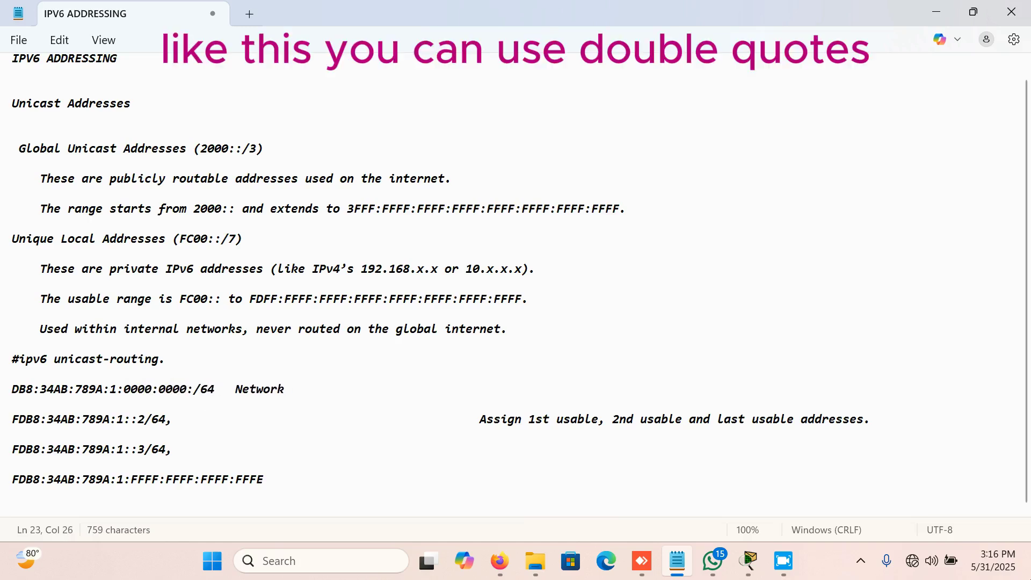
{"action": "type", "text": ":000"}
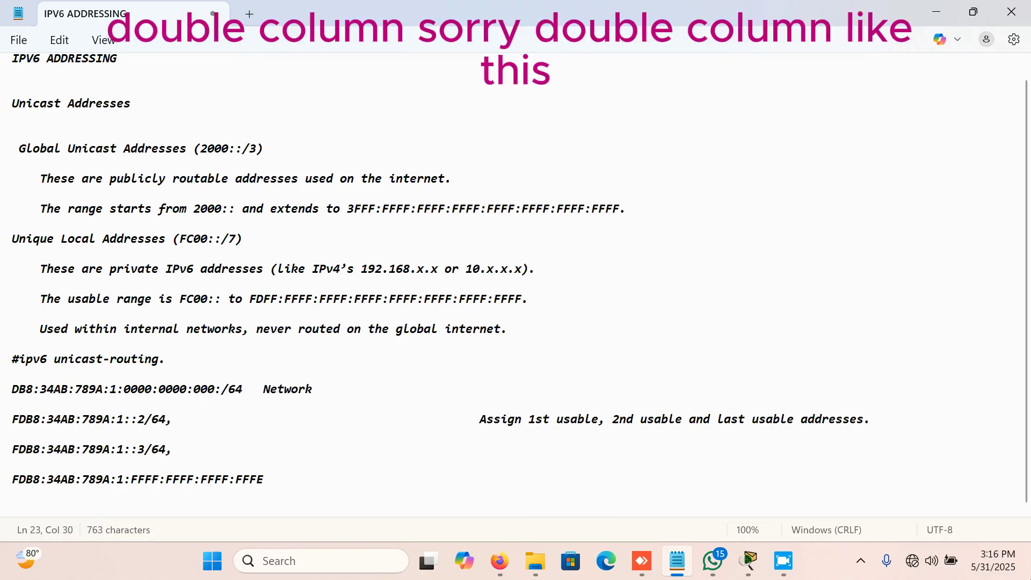
Step: Shorten the network address to DB8:34AB:789A:1:0000::/64 and examine its double colon
{"action": "key", "text": "BackSpace"}
{"action": "key", "text": "BackSpace"}
{"action": "key", "text": "BackSpace"}
{"action": "key", "text": "BackSpace"}
{"action": "key", "text": "BackSpace"}
{"action": "key", "text": "BackSpace"}
{"action": "key", "text": "BackSpace"}
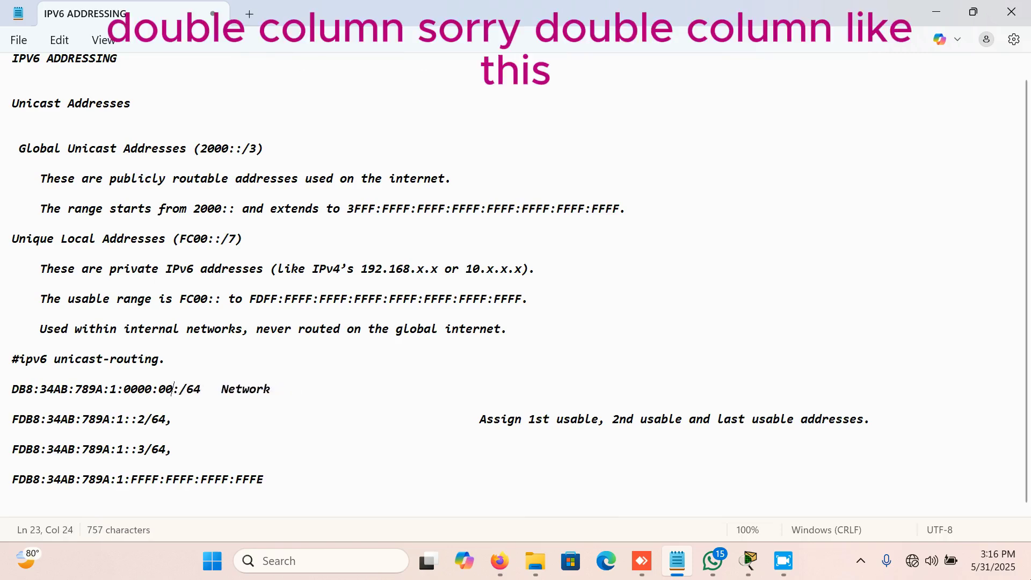
{"action": "key", "text": "BackSpace"}
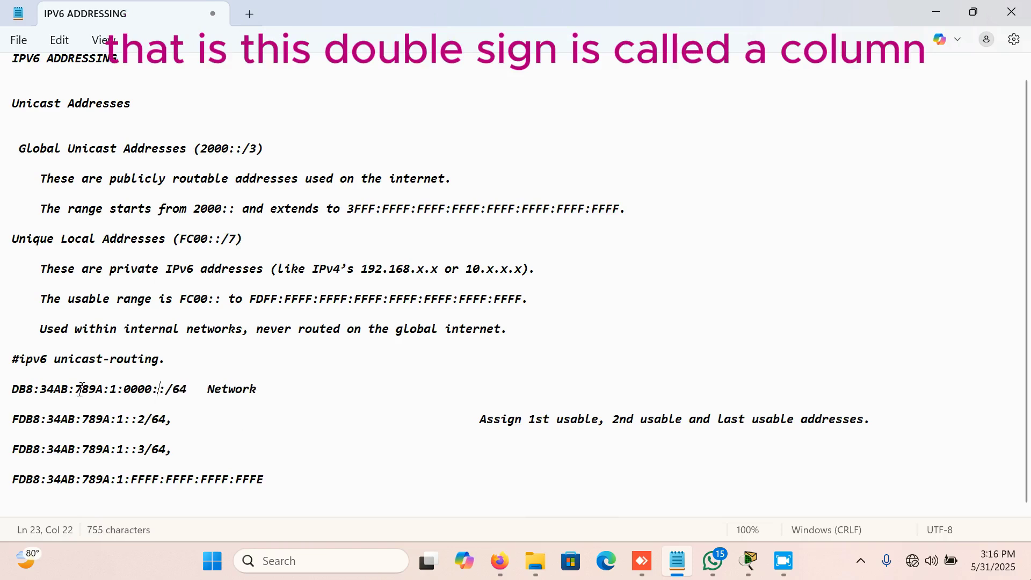
{"action": "left_click", "coordinate": [167, 389]}
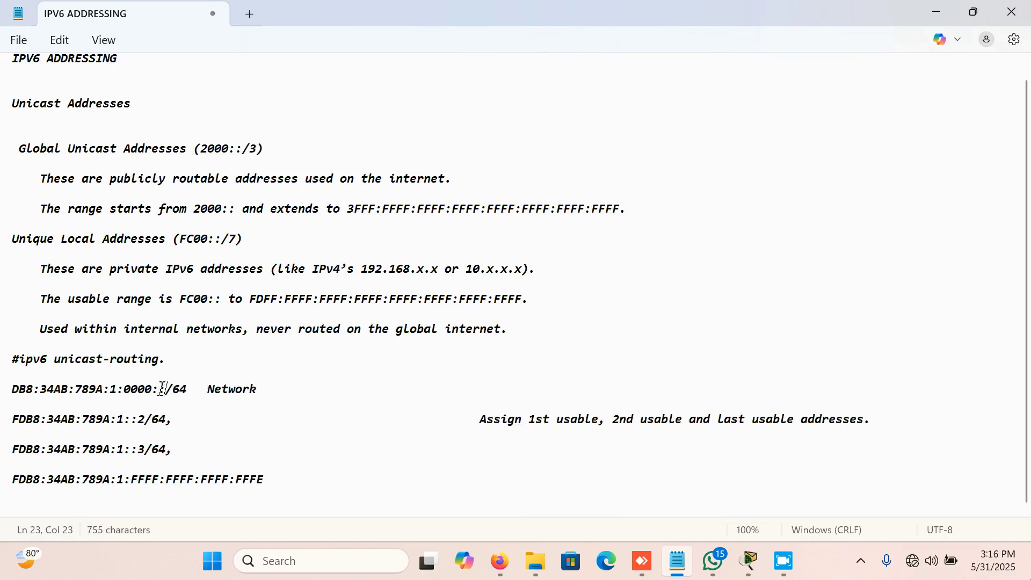
{"action": "left_click_drag", "start_coordinate": [165, 389], "coordinate": [161, 389]}
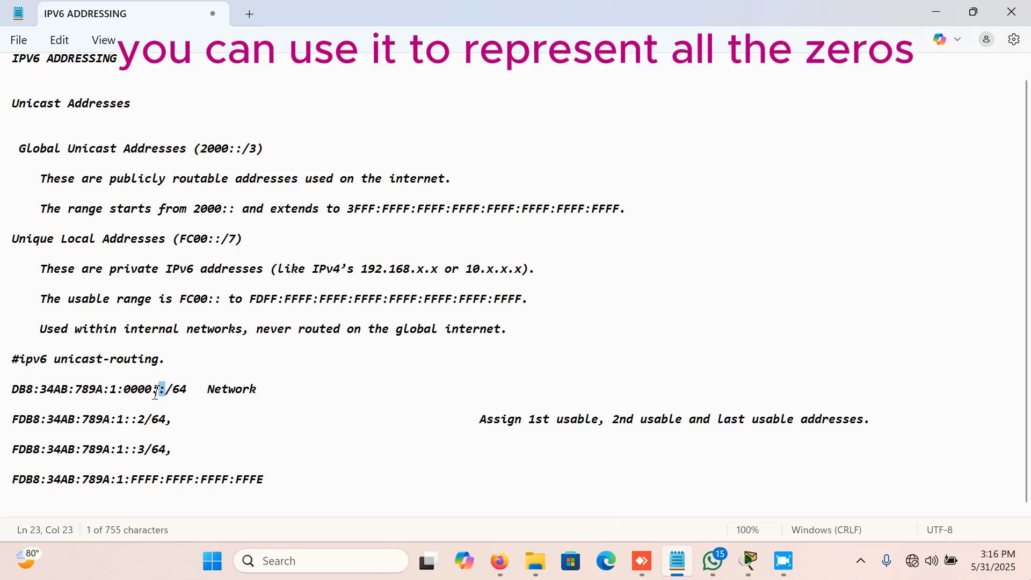
{"action": "left_click", "coordinate": [158, 389]}
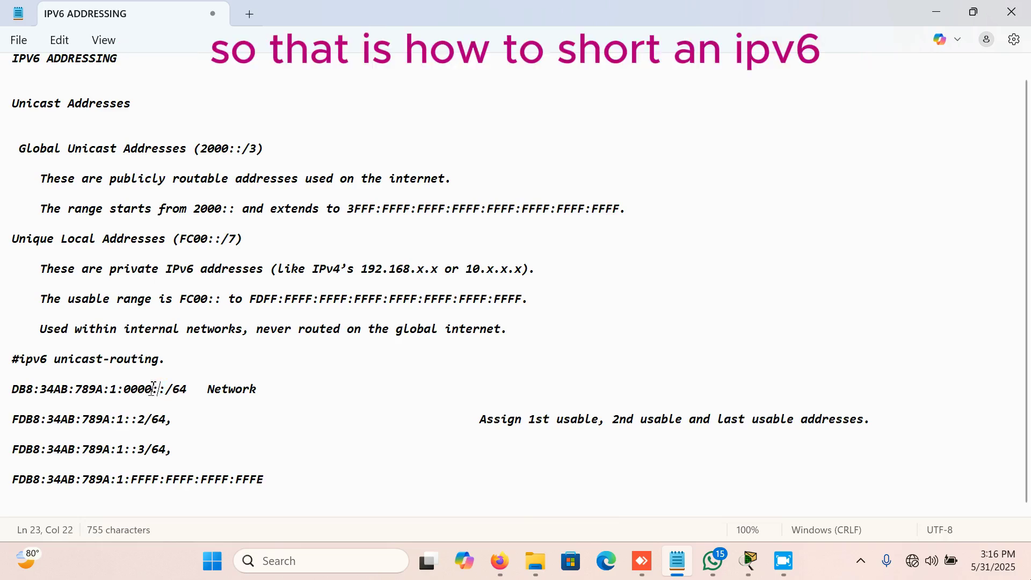
Step: Remove the remaining 0000 group and the extra colon so the network address reads DB8:34AB:789A:1::/64
{"action": "left_click", "coordinate": [153, 388]}
{"action": "key", "text": "BackSpace"}
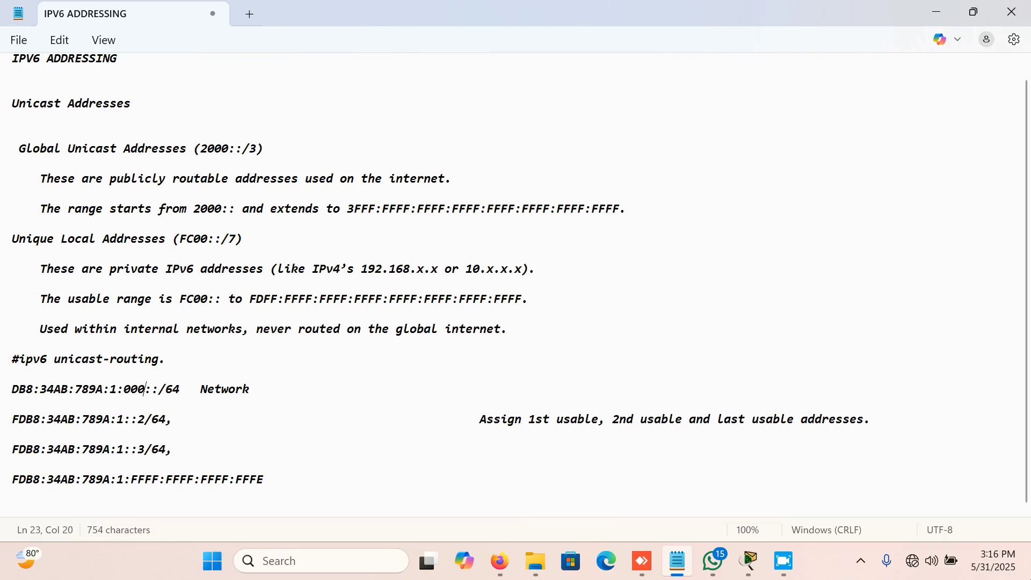
{"action": "key", "text": "BackSpace"}
{"action": "key", "text": "BackSpace"}
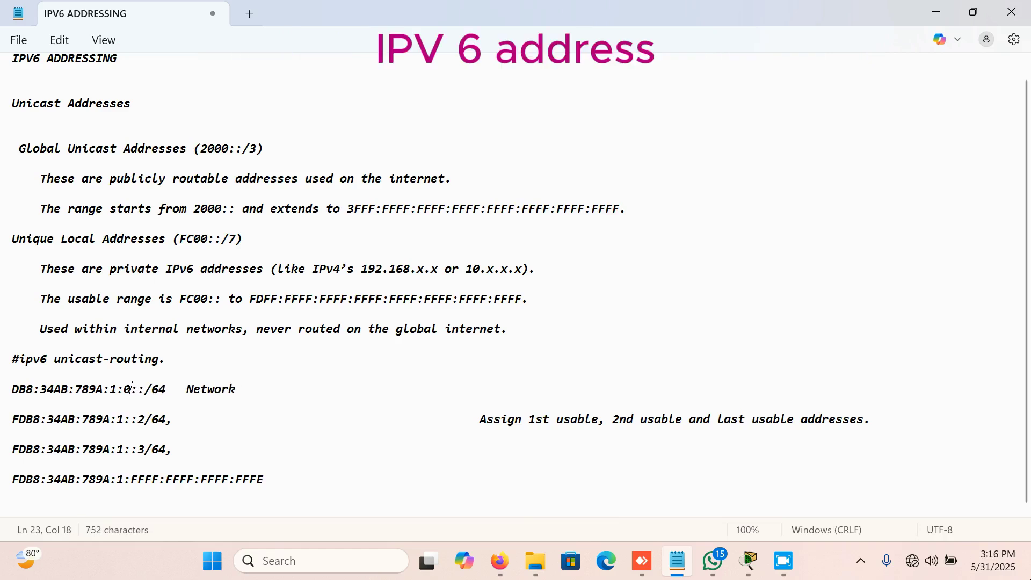
{"action": "key", "text": "BackSpace"}
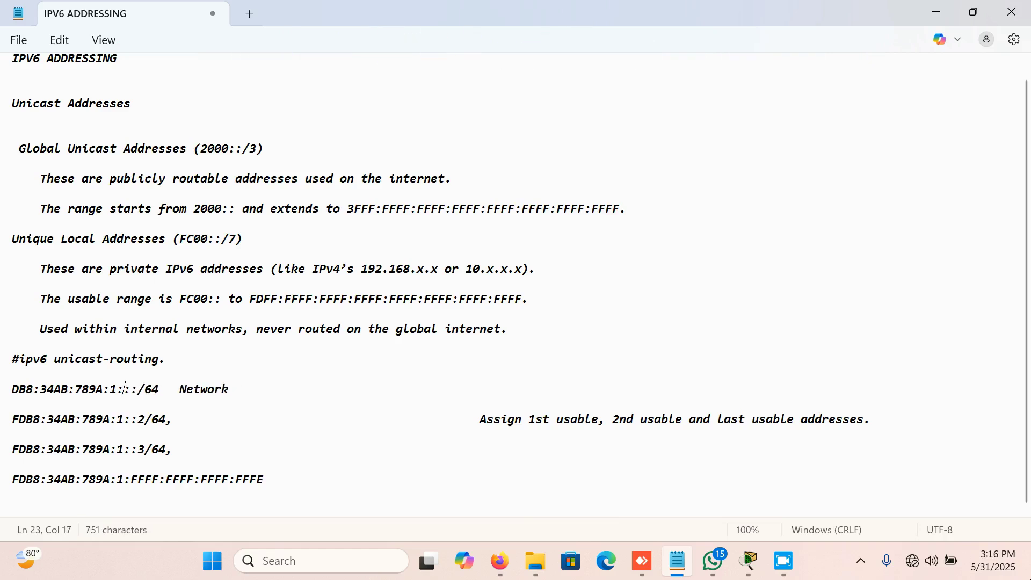
{"action": "key", "text": "BackSpace"}
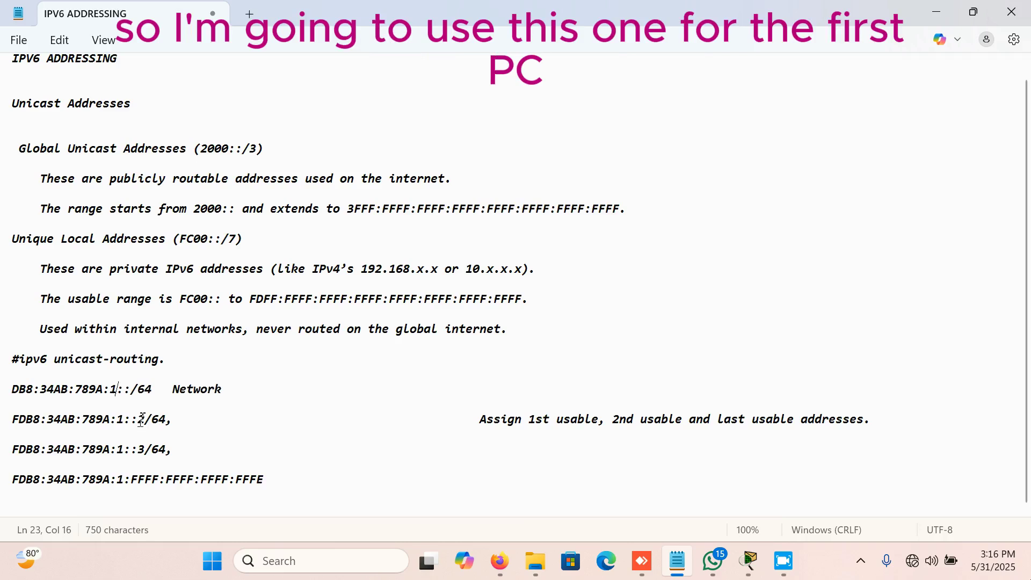
Step: Copy the address FDB8:34AB:789A:1::2 without its prefix length from the notes
{"action": "left_click_drag", "start_coordinate": [145, 419], "coordinate": [10, 417]}
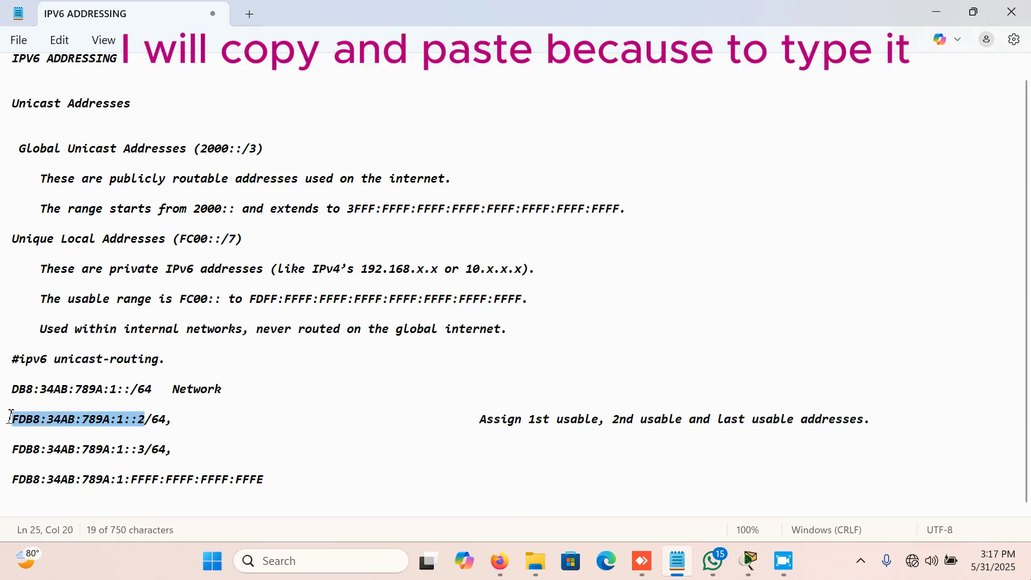
{"action": "right_click", "coordinate": [79, 423]}
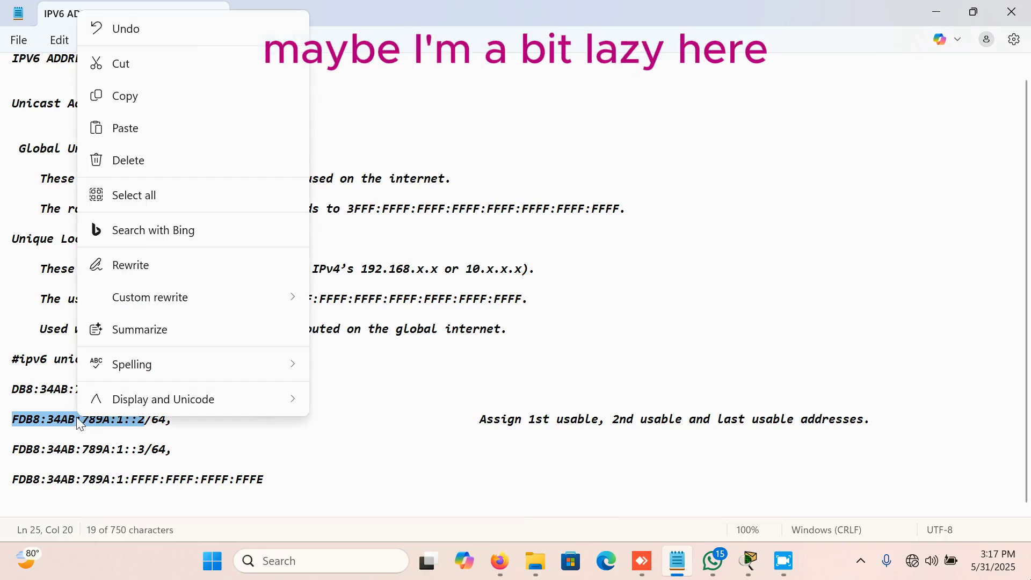
{"action": "left_click", "coordinate": [141, 97]}
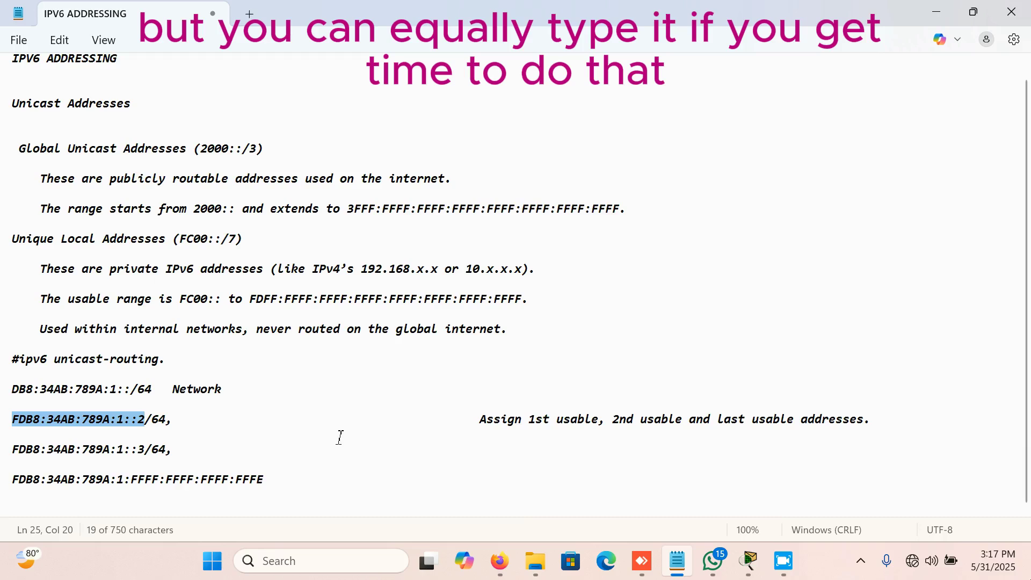
Step: Switch to Packet Tracer and paste the copied FDB8:34AB:789A:1::2 as the static IPv6 address of PC0's FastEthernet0 interface
{"action": "left_click", "coordinate": [744, 565]}
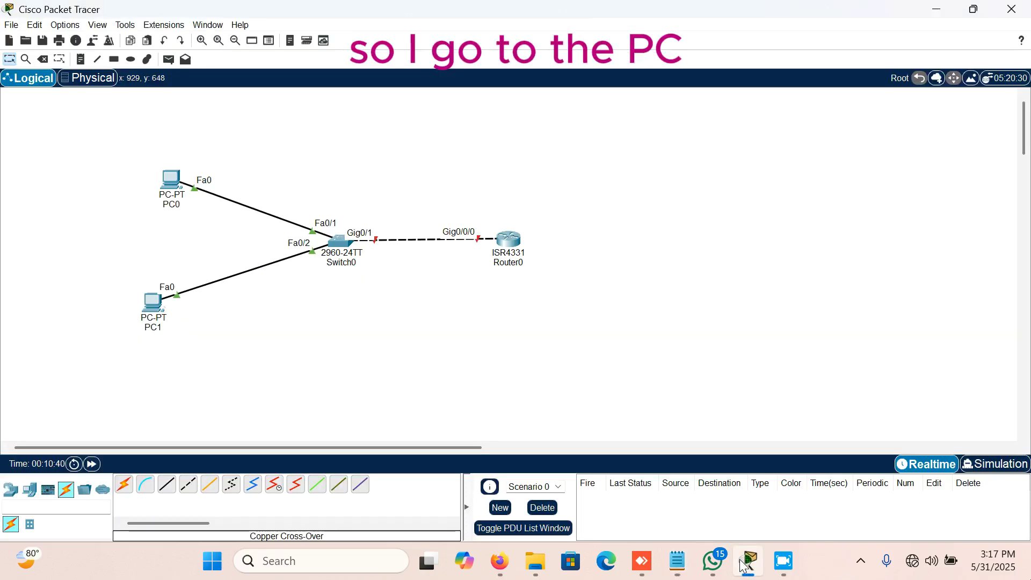
{"action": "left_click", "coordinate": [173, 179]}
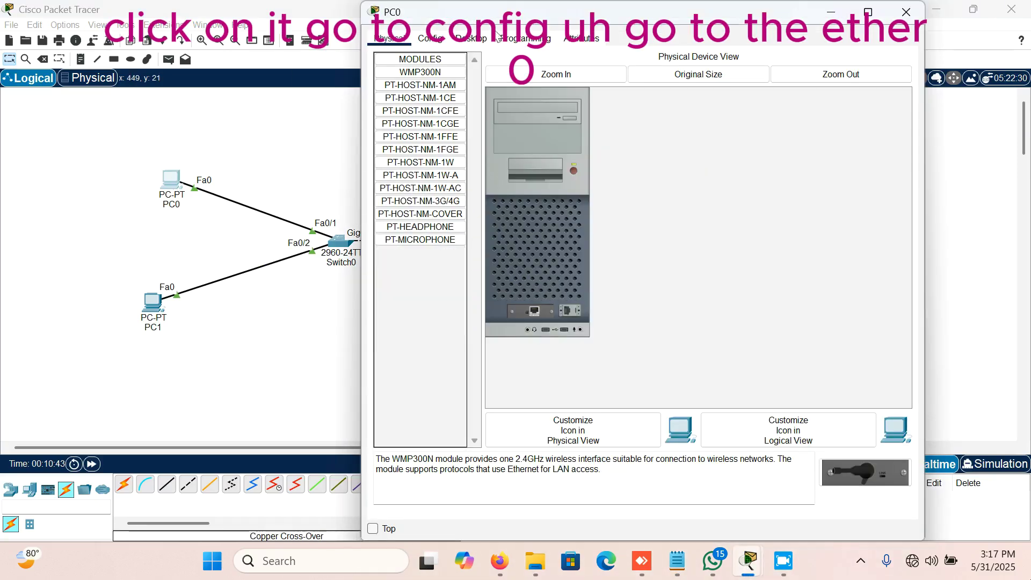
{"action": "left_click", "coordinate": [433, 41]}
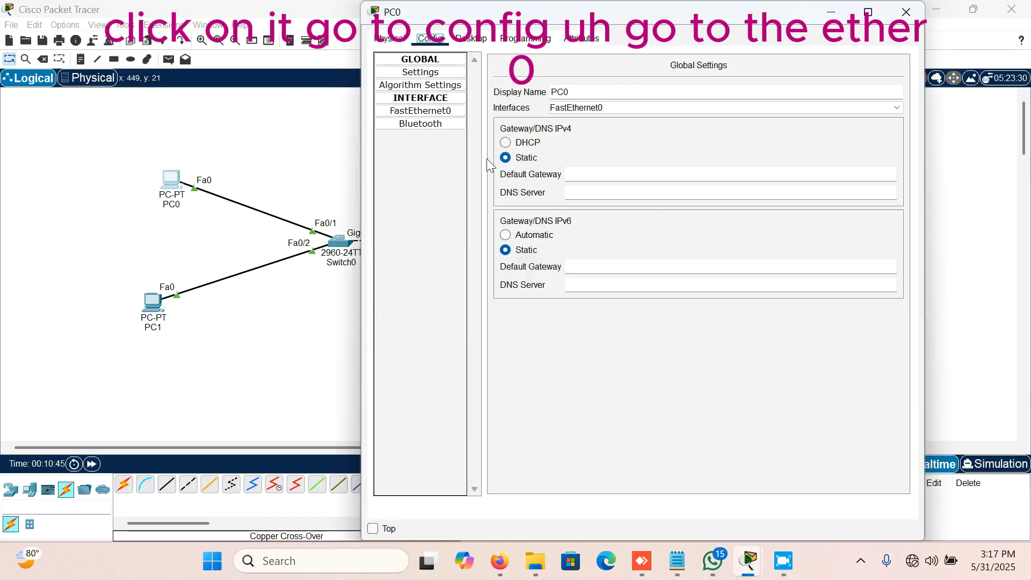
{"action": "left_click", "coordinate": [401, 113]}
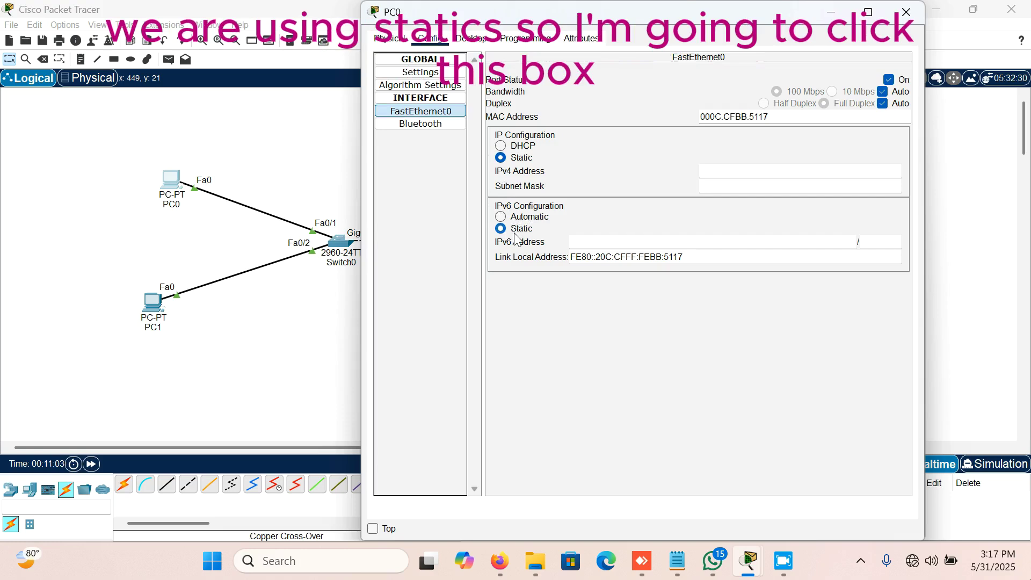
{"action": "right_click", "coordinate": [598, 240]}
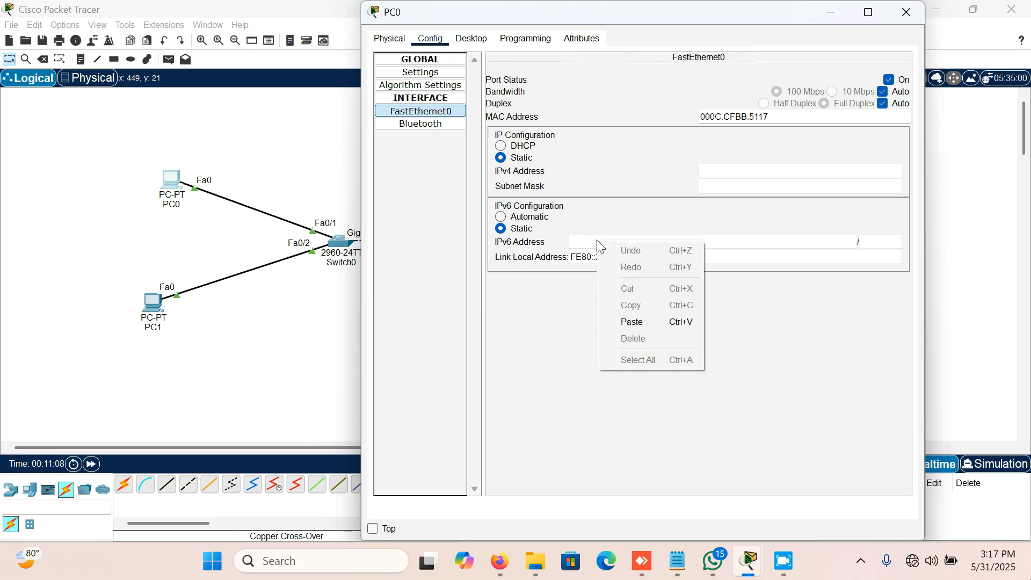
{"action": "left_click", "coordinate": [639, 321]}
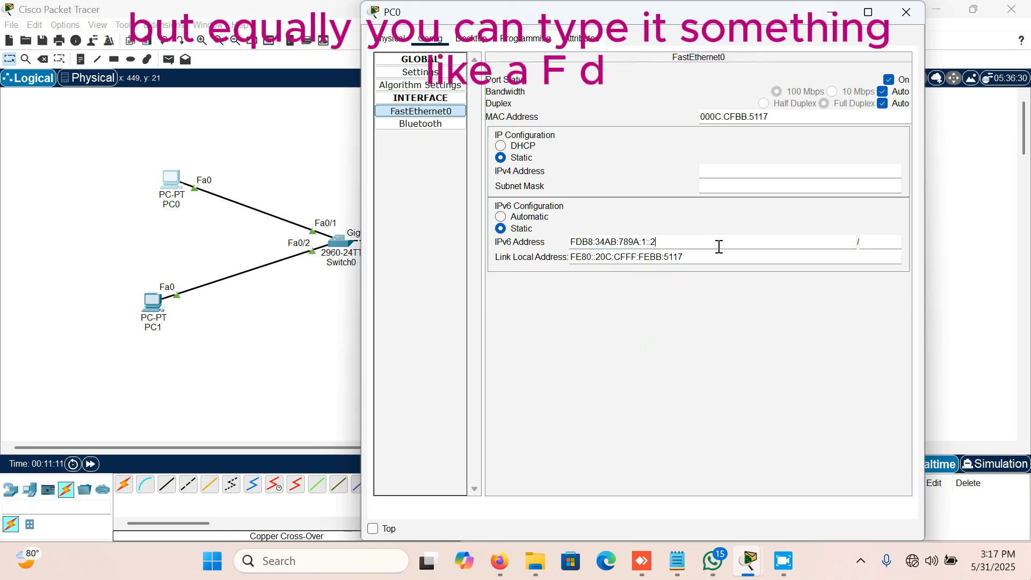
{"action": "type", "text": "fd"}
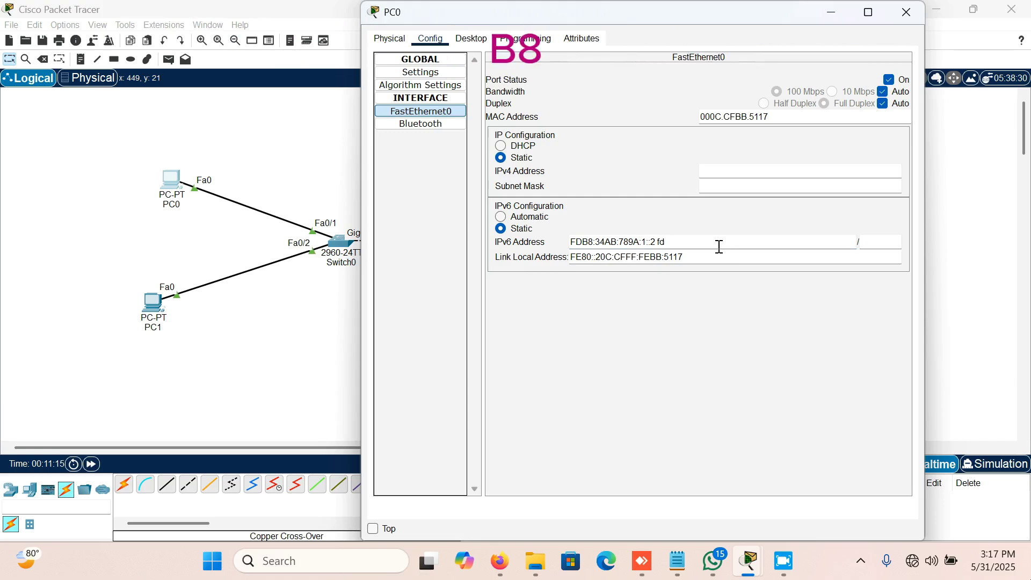
{"action": "type", "text": "b8"}
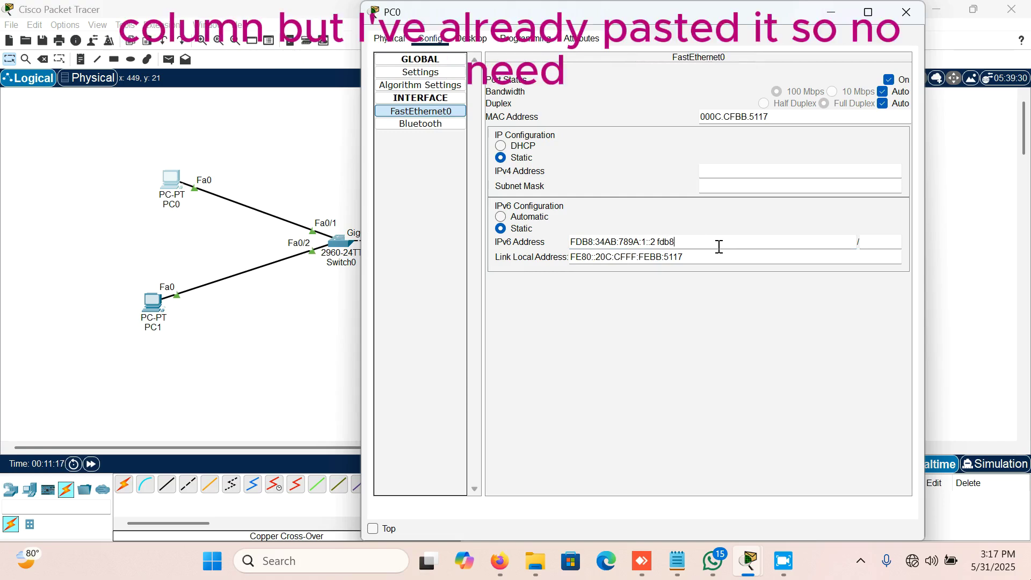
{"action": "type", "text": ":"}
{"action": "key", "text": "BackSpace"}
{"action": "key", "text": "BackSpace"}
{"action": "key", "text": "BackSpace"}
{"action": "key", "text": "BackSpace"}
{"action": "key", "text": "BackSpace"}
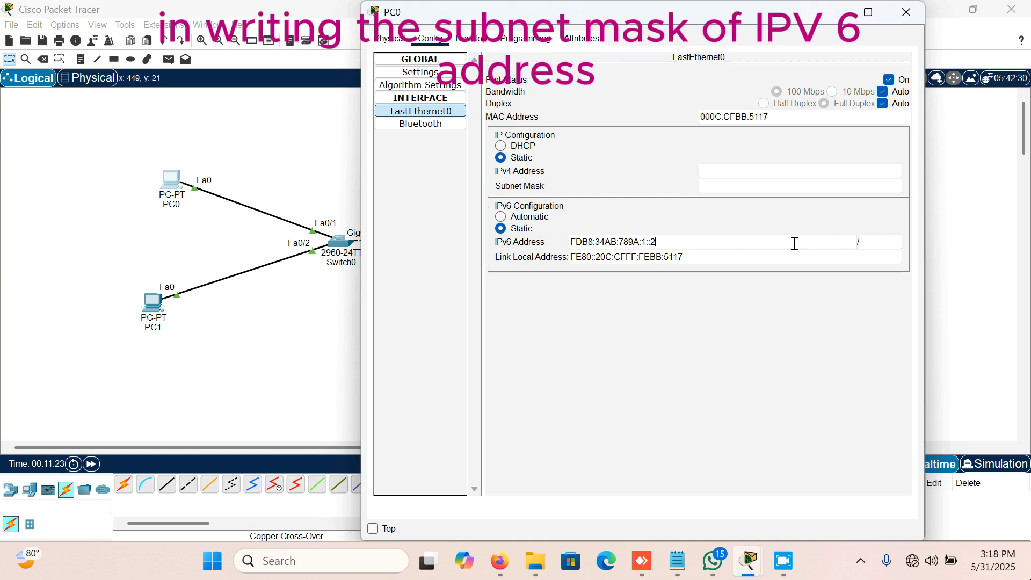
Step: Set the prefix length of PC0's IPv6 address to 64 and close PC0's configuration
{"action": "left_click", "coordinate": [883, 240]}
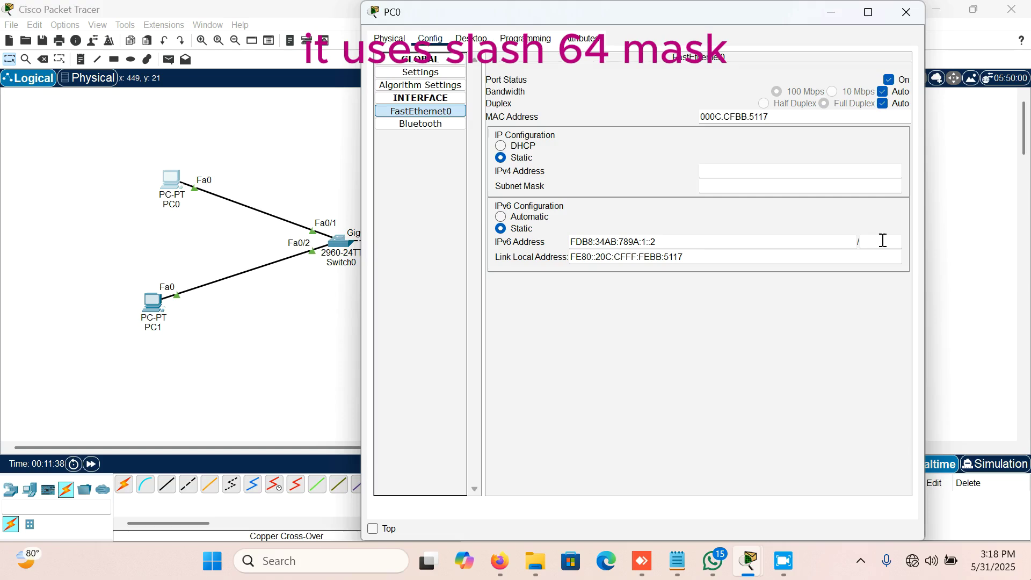
{"action": "type", "text": "64"}
{"action": "left_click", "coordinate": [770, 304]}
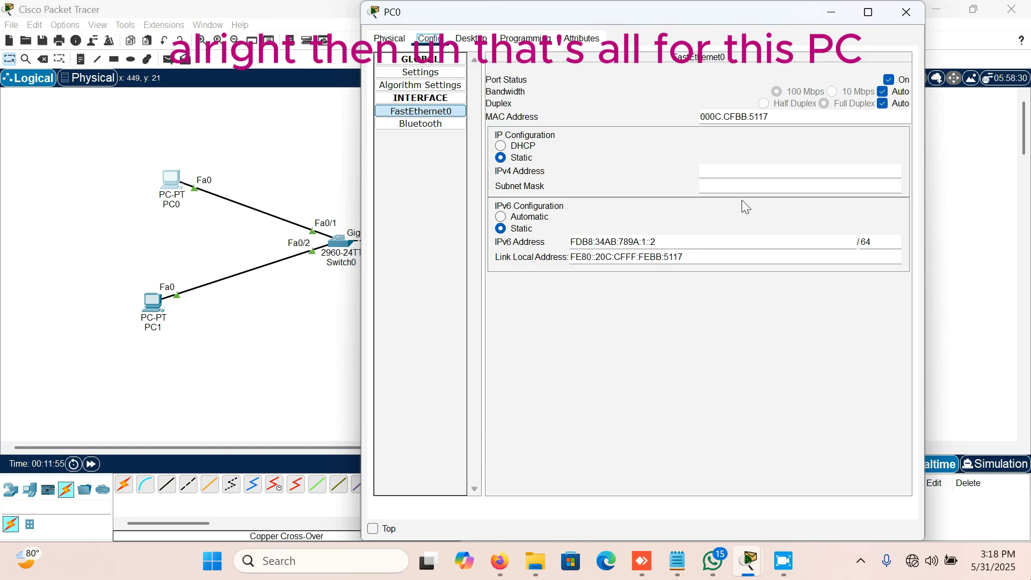
{"action": "left_click", "coordinate": [914, 11]}
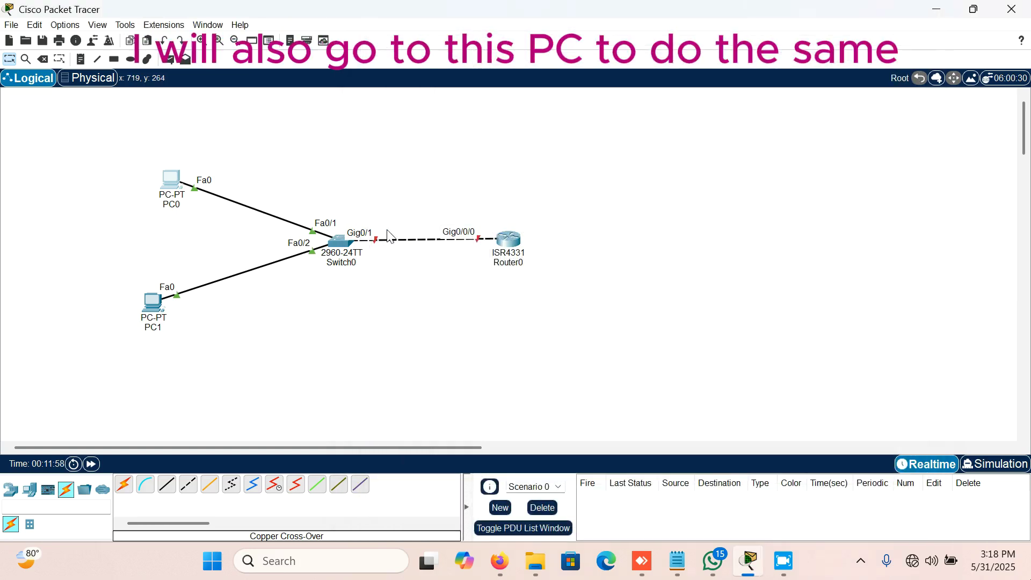
Step: Assign PC1's FastEthernet0 interface the static IPv6 address FDB8:34AB:789A:1::3 with prefix length 64, reusing the copied address
{"action": "left_click", "coordinate": [154, 312]}
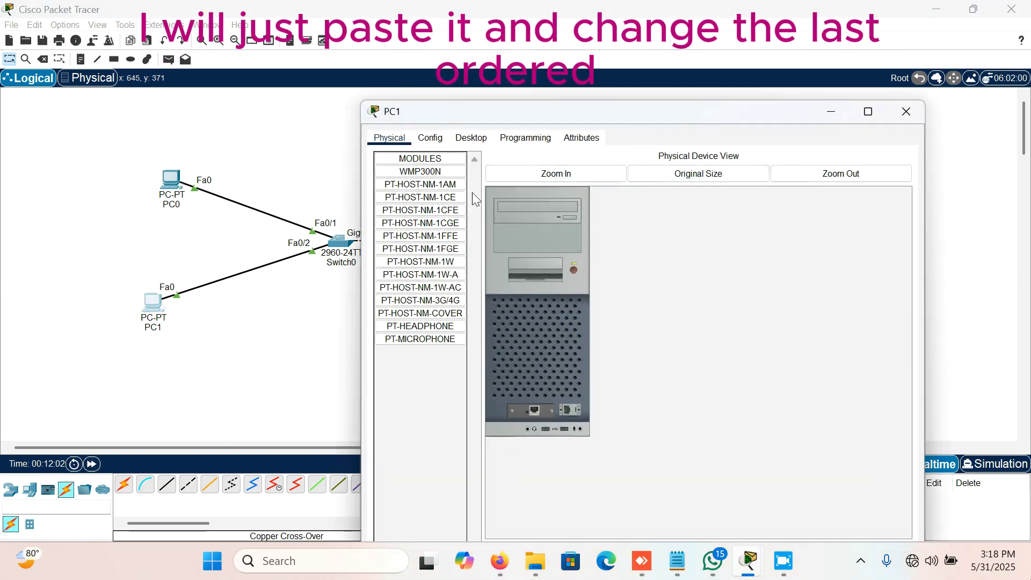
{"action": "left_click", "coordinate": [430, 138]}
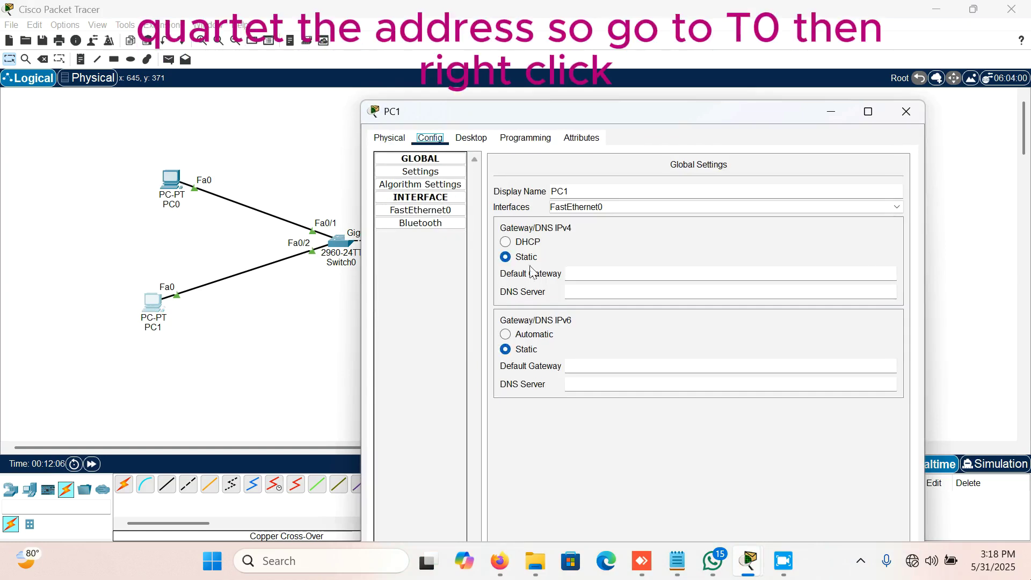
{"action": "left_click", "coordinate": [417, 211]}
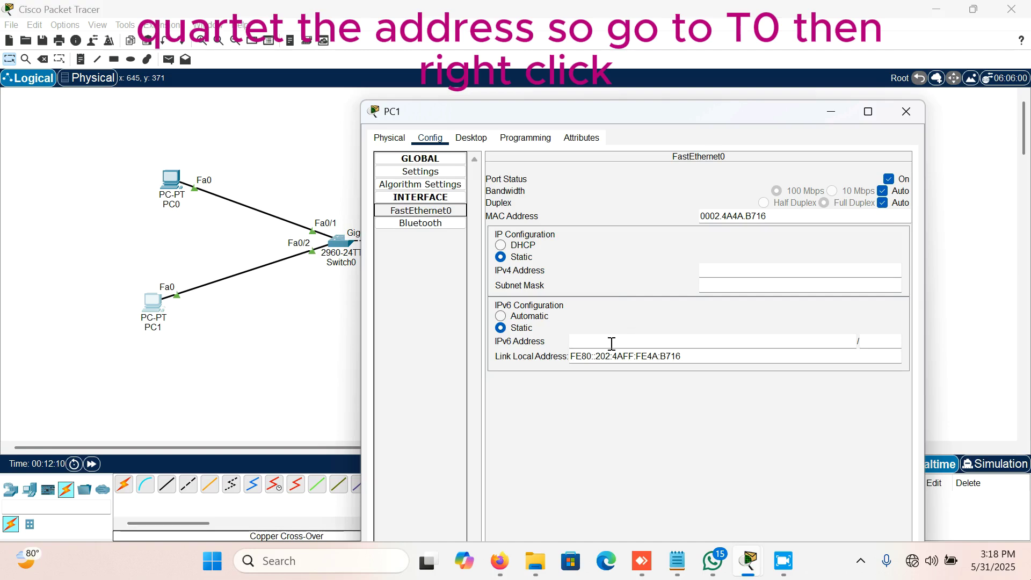
{"action": "right_click", "coordinate": [610, 345]}
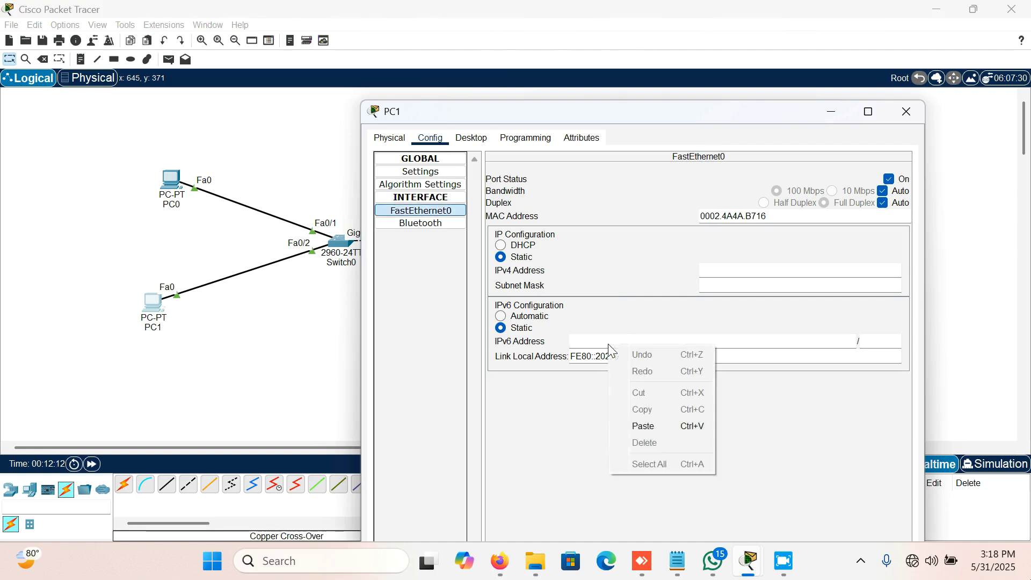
{"action": "left_click", "coordinate": [655, 425]}
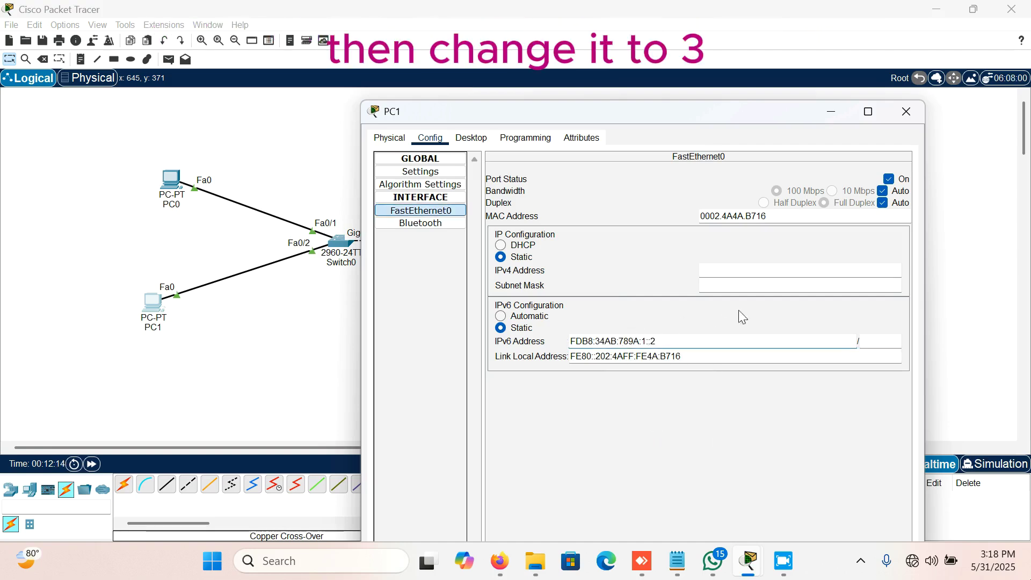
{"action": "key", "text": "BackSpace"}
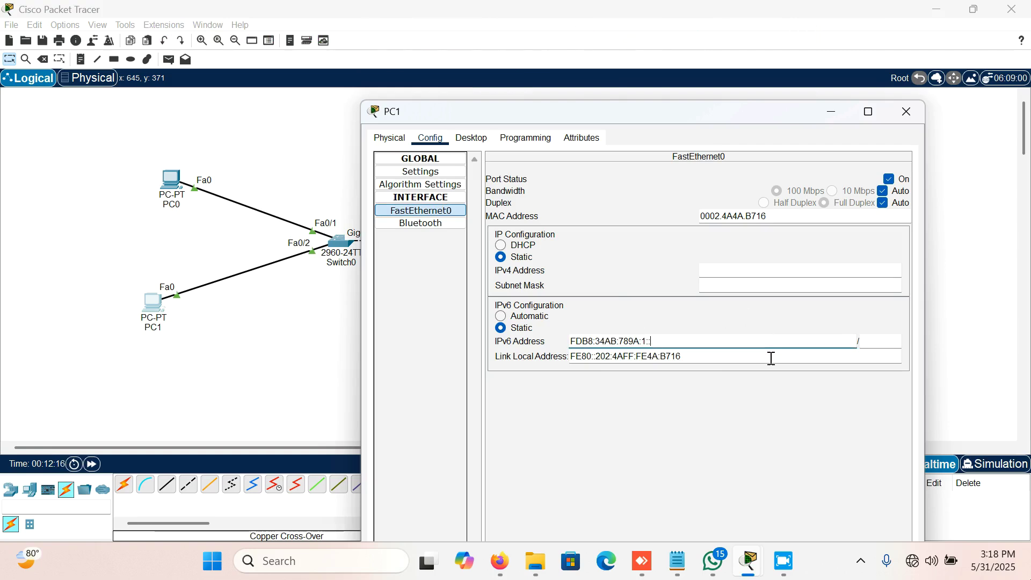
{"action": "type", "text": "3"}
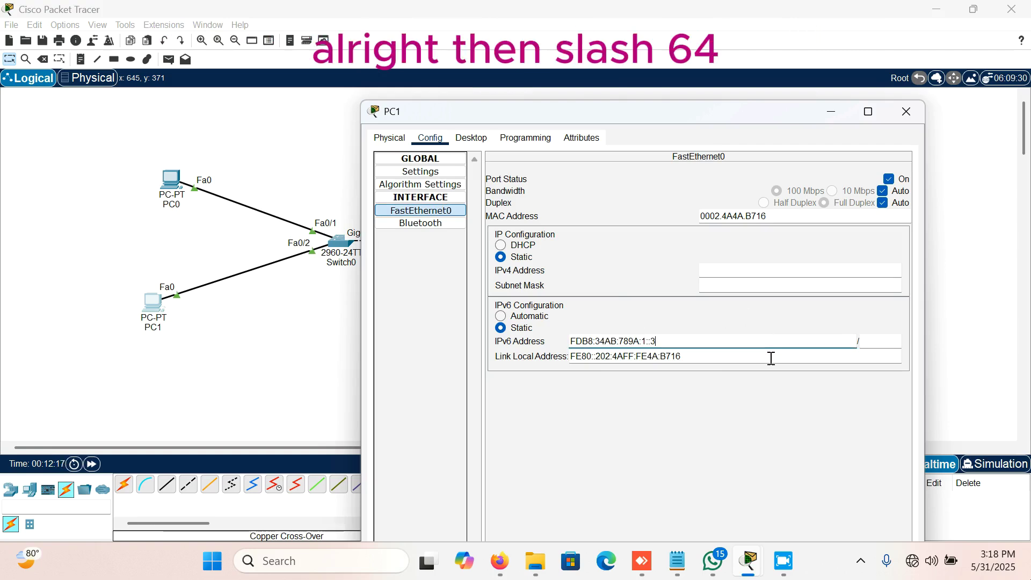
{"action": "left_click", "coordinate": [881, 343]}
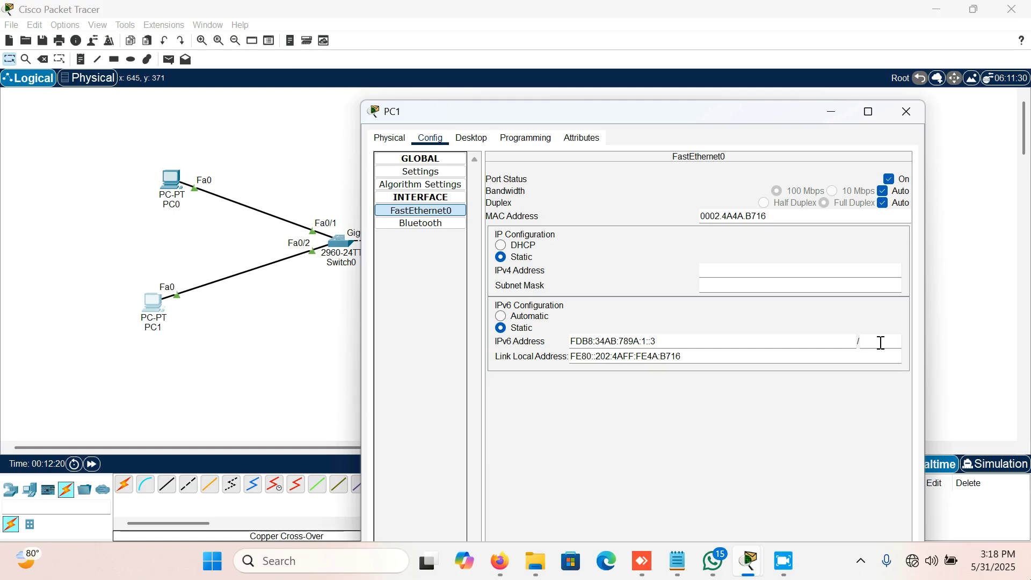
{"action": "type", "text": "64"}
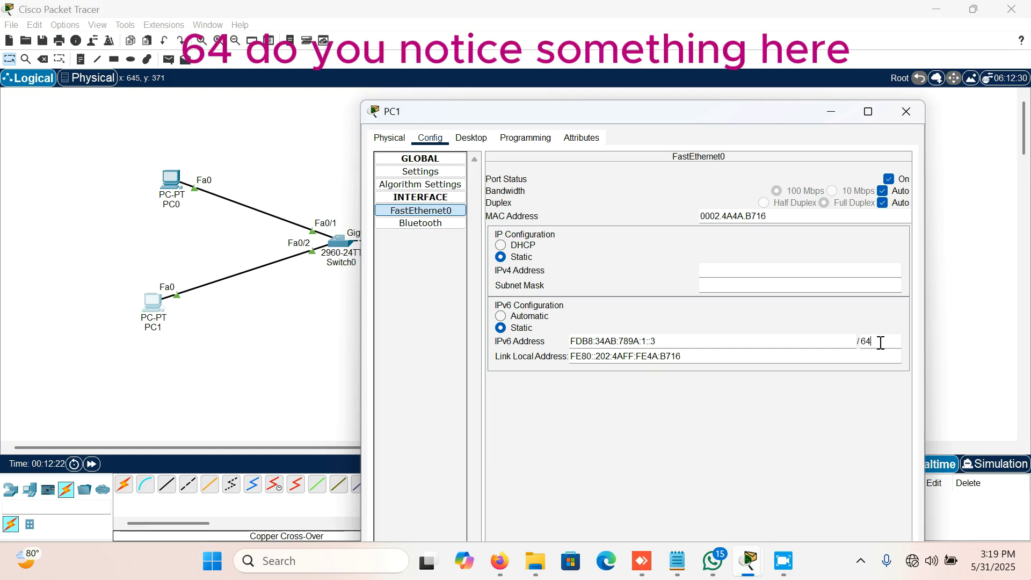
Step: Examine the link-local address of PC1's FastEthernet0 interface, then close PC1's configuration
{"action": "left_click_drag", "start_coordinate": [717, 357], "coordinate": [573, 356]}
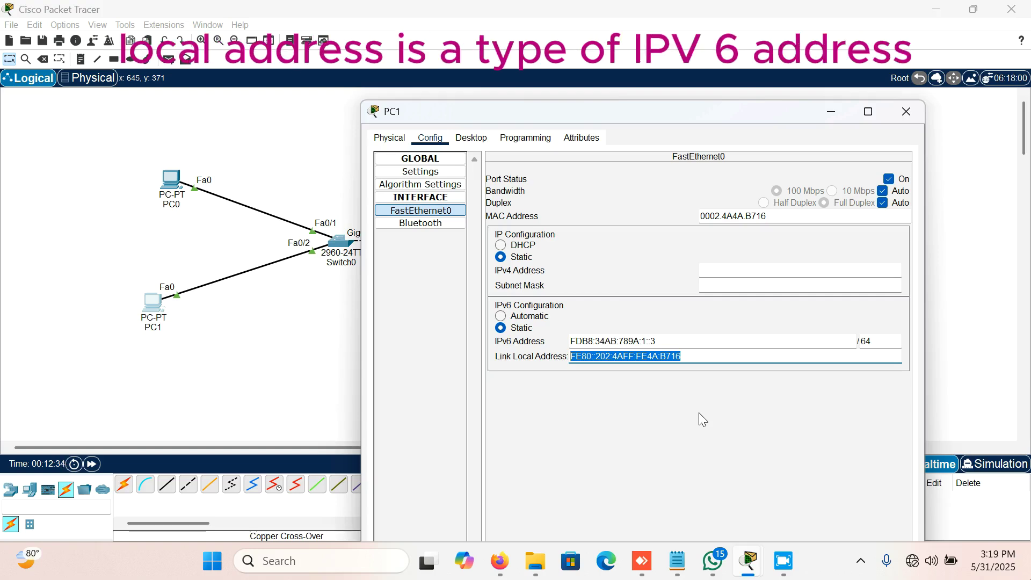
{"action": "key", "text": "Tab"}
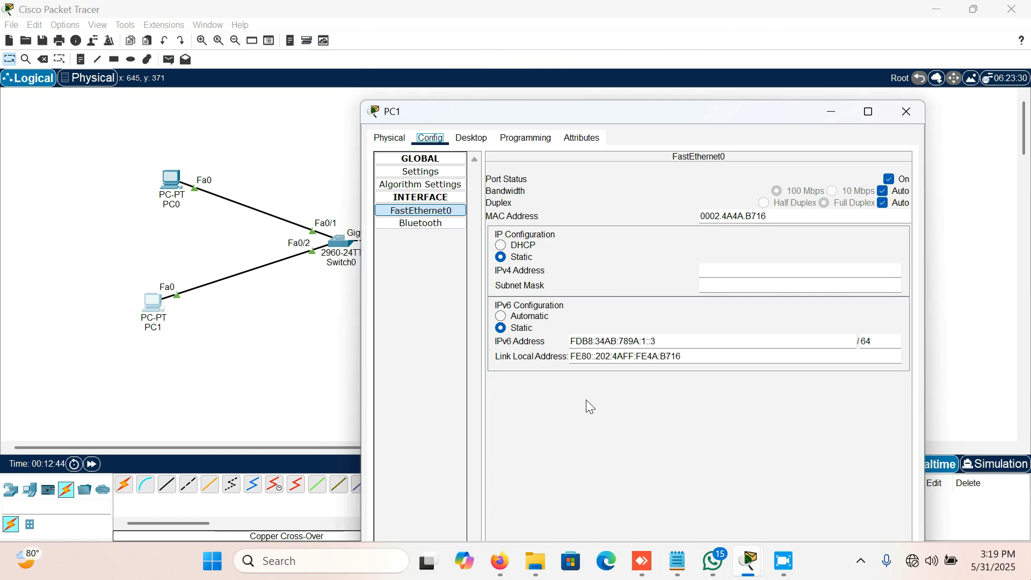
{"action": "left_click", "coordinate": [695, 341]}
{"action": "left_click", "coordinate": [912, 114]}
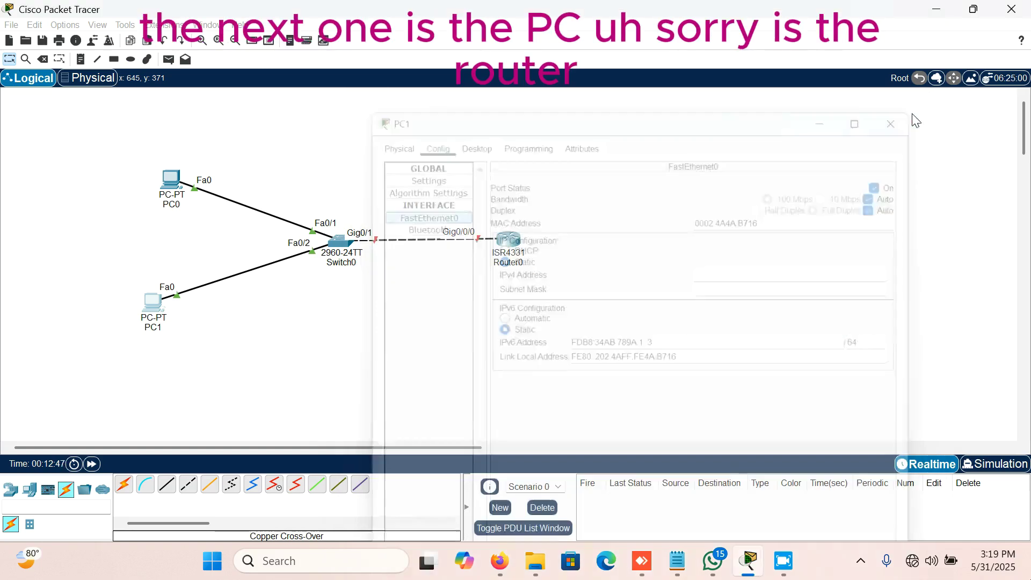
Step: Open Router0's command line, decline the initial configuration dialog with no, and enter privileged mode with en
{"action": "left_click", "coordinate": [508, 246]}
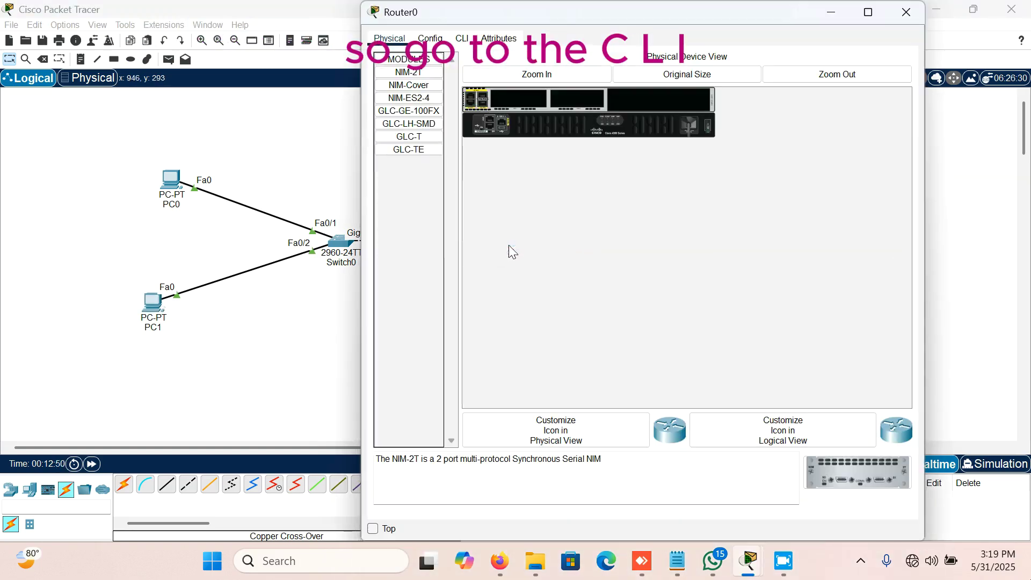
{"action": "left_click", "coordinate": [462, 39]}
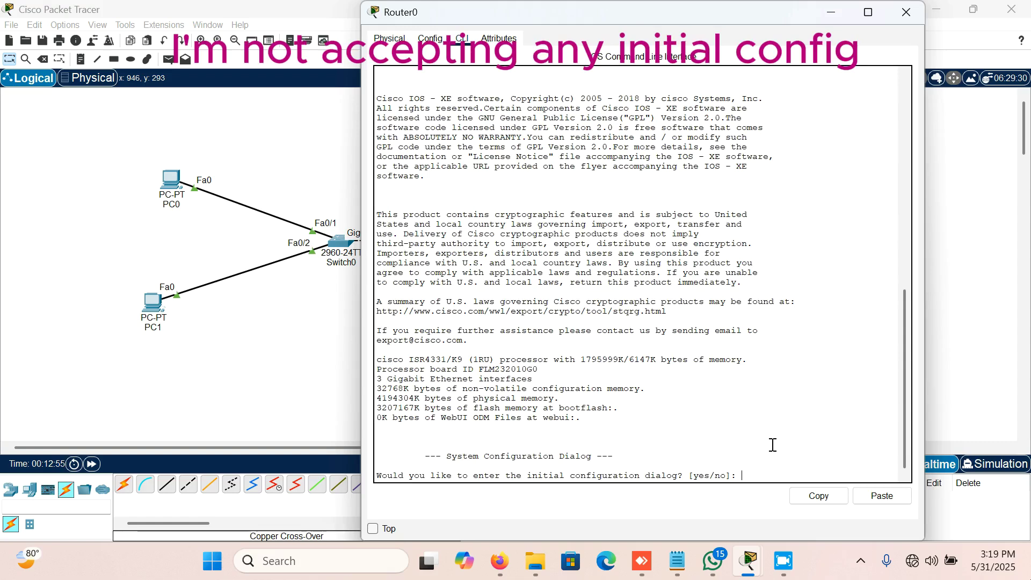
{"action": "type", "text": "no"}
{"action": "key", "text": "Return"}
{"action": "key", "text": "Return"}
{"action": "key", "text": "Return"}
{"action": "type", "text": "en"}
{"action": "key", "text": "Return"}
{"action": "key", "text": "Return"}
{"action": "key", "text": "Return"}
{"action": "key", "text": "Return"}
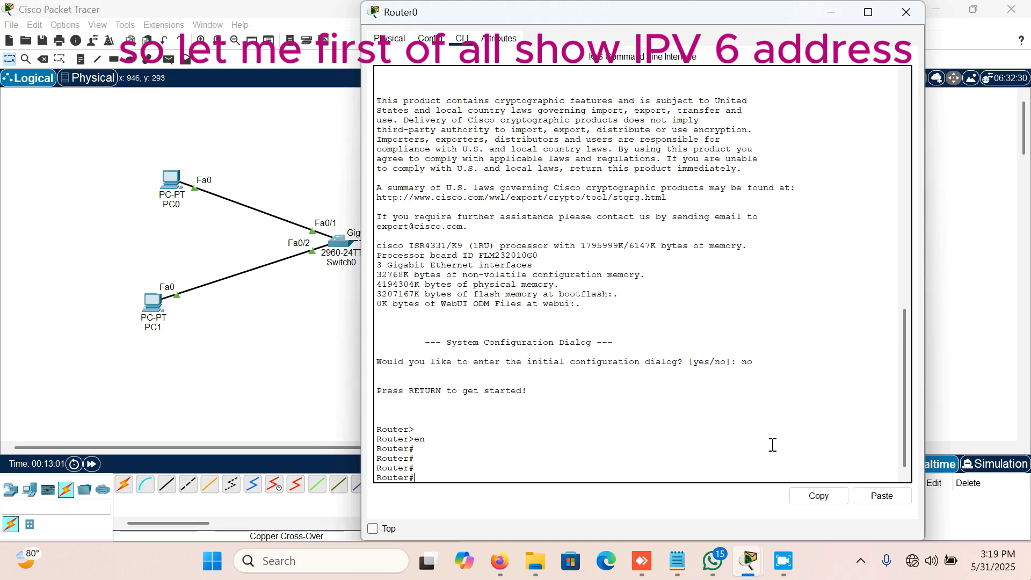
Step: List the IPv6 status of Router0's interfaces with the command show ipv6 interface br
{"action": "type", "text": "show ipv6 add"}
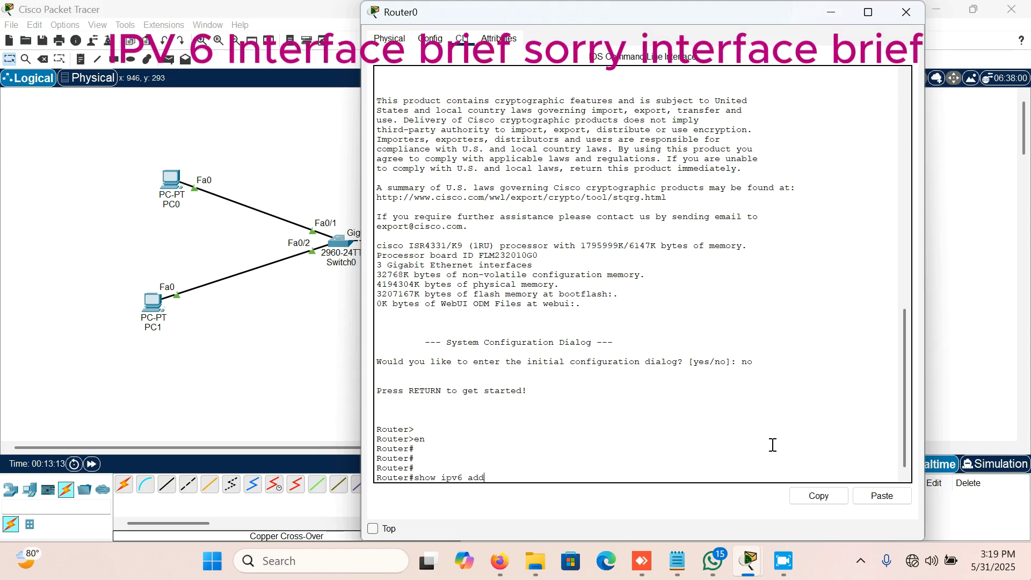
{"action": "key", "text": "BackSpace"}
{"action": "key", "text": "BackSpace"}
{"action": "key", "text": "BackSpace"}
{"action": "type", "text": "interface n"}
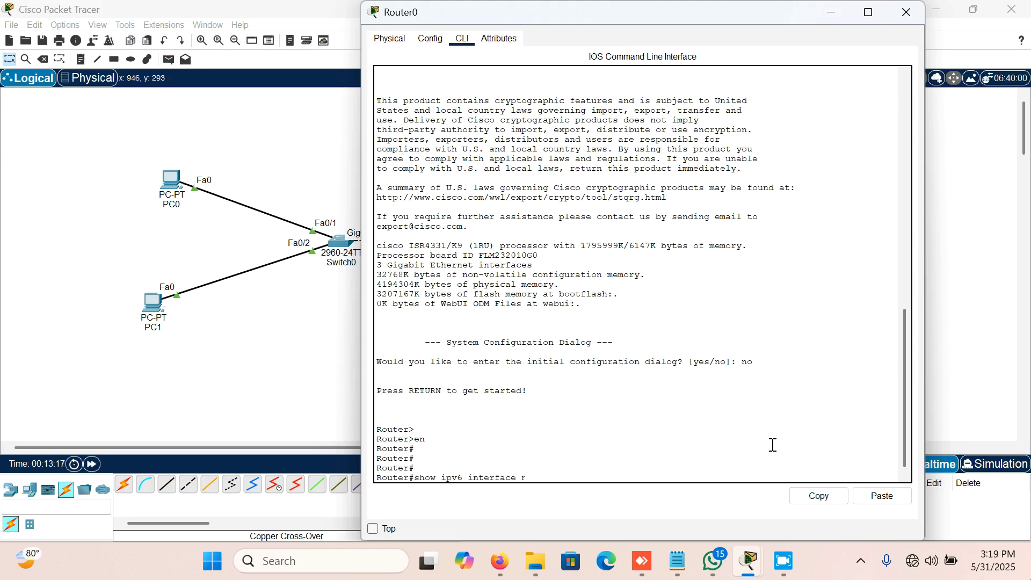
{"action": "key", "text": "BackSpace"}
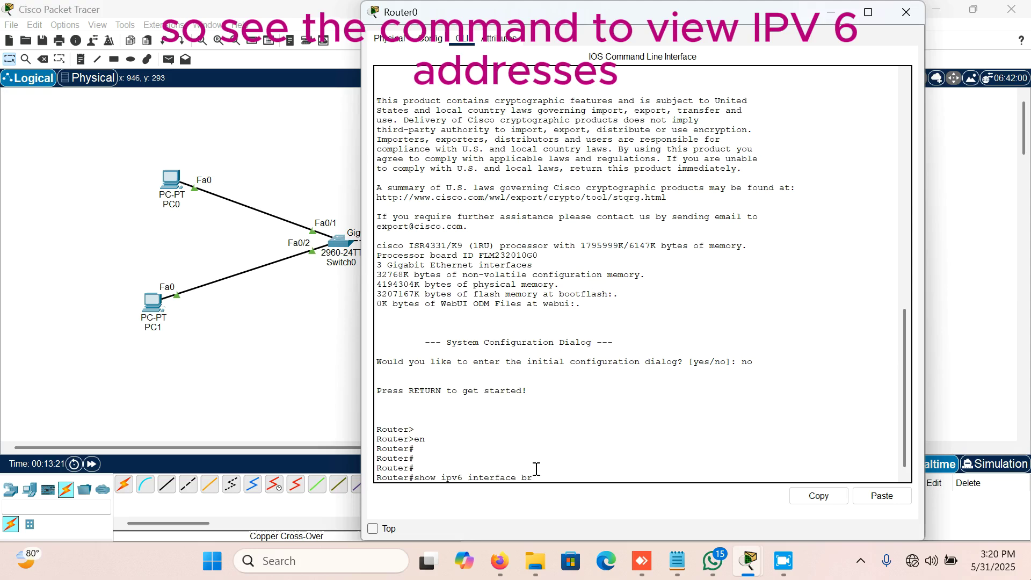
{"action": "left_click_drag", "start_coordinate": [538, 477], "coordinate": [376, 477]}
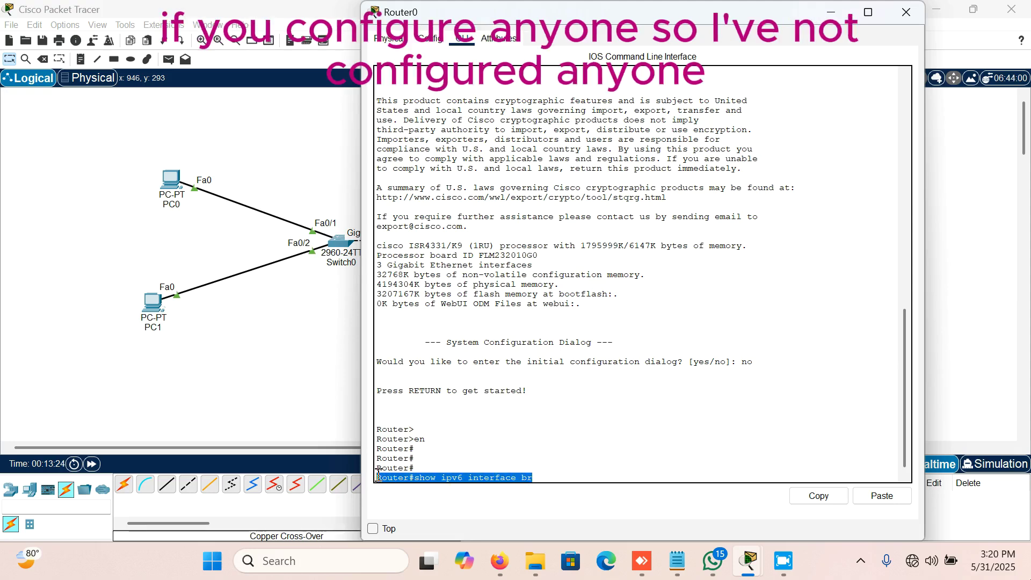
{"action": "left_click", "coordinate": [609, 477]}
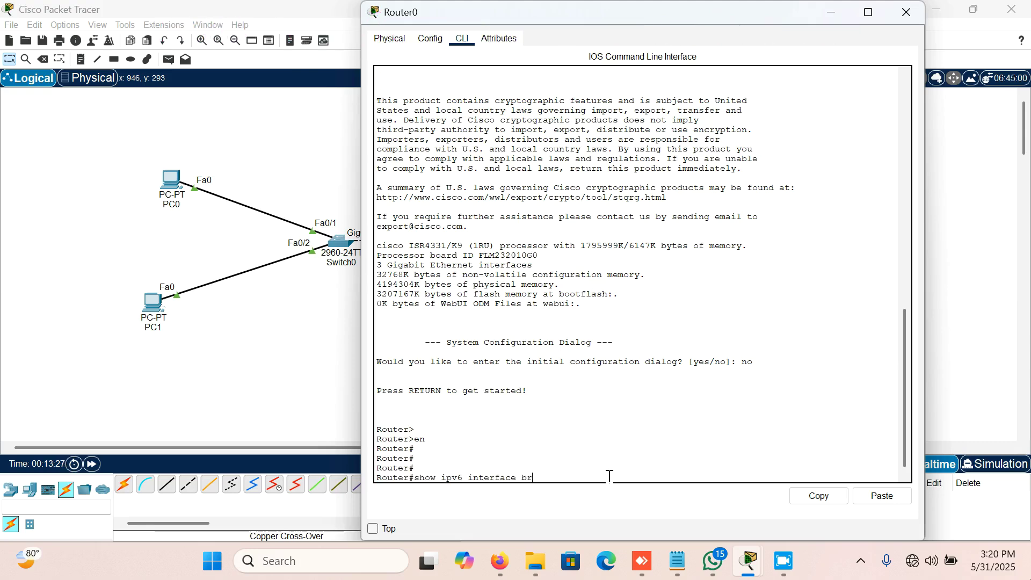
{"action": "key", "text": "Return"}
{"action": "key", "text": "Return"}
{"action": "key", "text": "Return"}
{"action": "key", "text": "Return"}
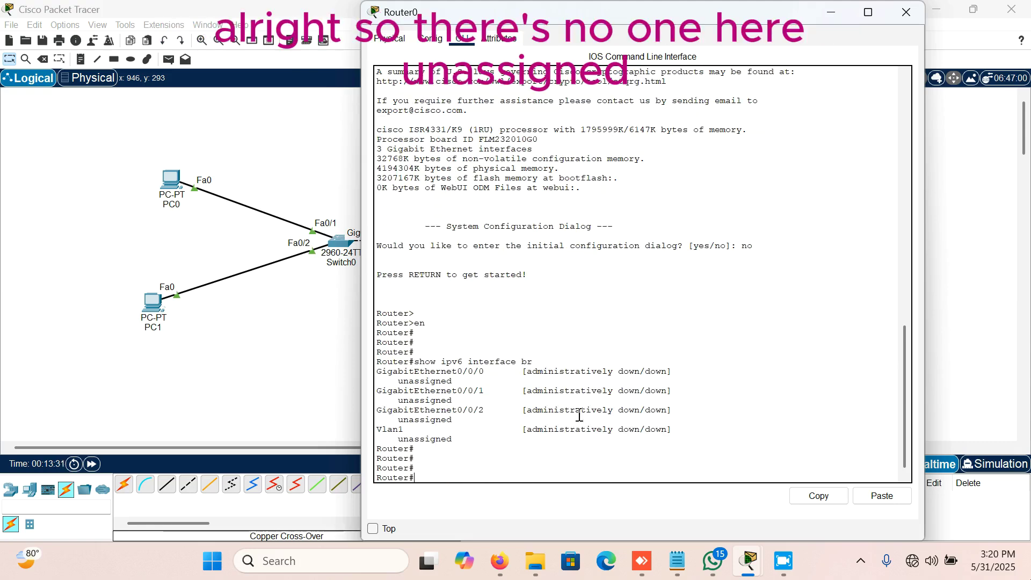
Step: Enter global configuration mode on Router0 with the command conf t
{"action": "left_click", "coordinate": [437, 462]}
{"action": "key", "text": "Return"}
{"action": "key", "text": "Return"}
{"action": "key", "text": "Return"}
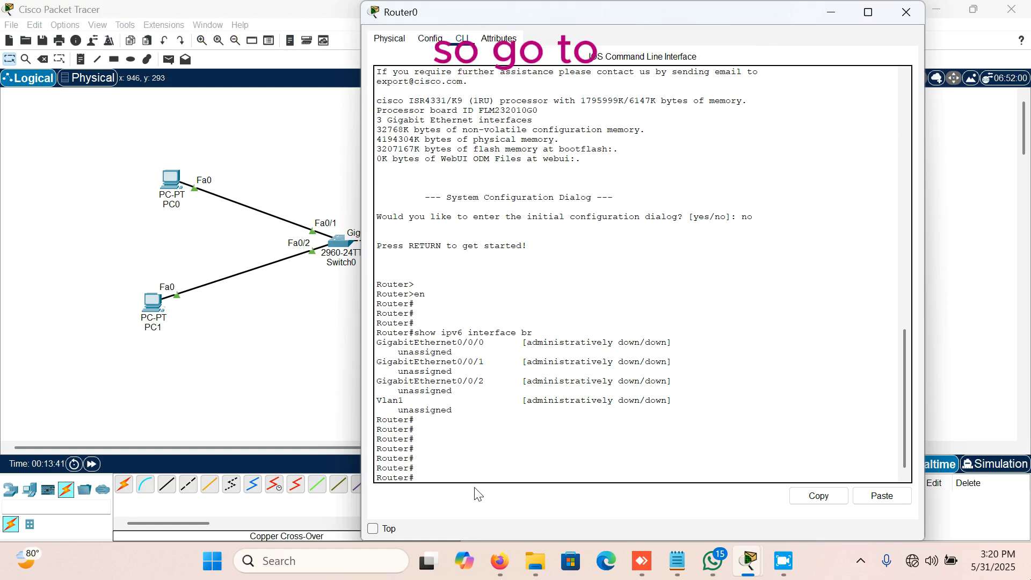
{"action": "type", "text": "interf"}
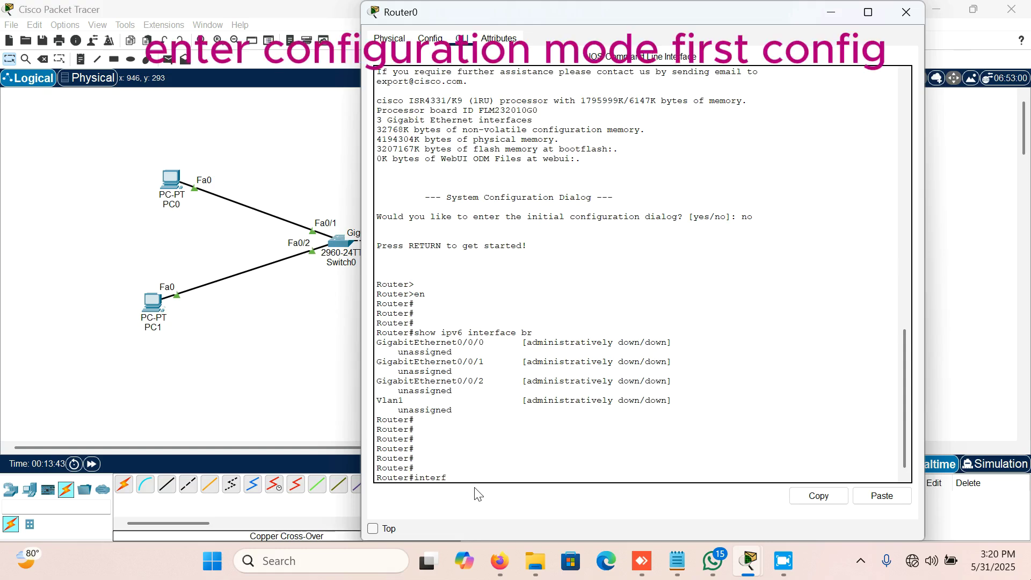
{"action": "key", "text": "BackSpace"}
{"action": "key", "text": "BackSpace"}
{"action": "key", "text": "BackSpace"}
{"action": "key", "text": "BackSpace"}
{"action": "key", "text": "BackSpace"}
{"action": "type", "text": "conf t"}
{"action": "key", "text": "Return"}
{"action": "key", "text": "Return"}
{"action": "key", "text": "Return"}
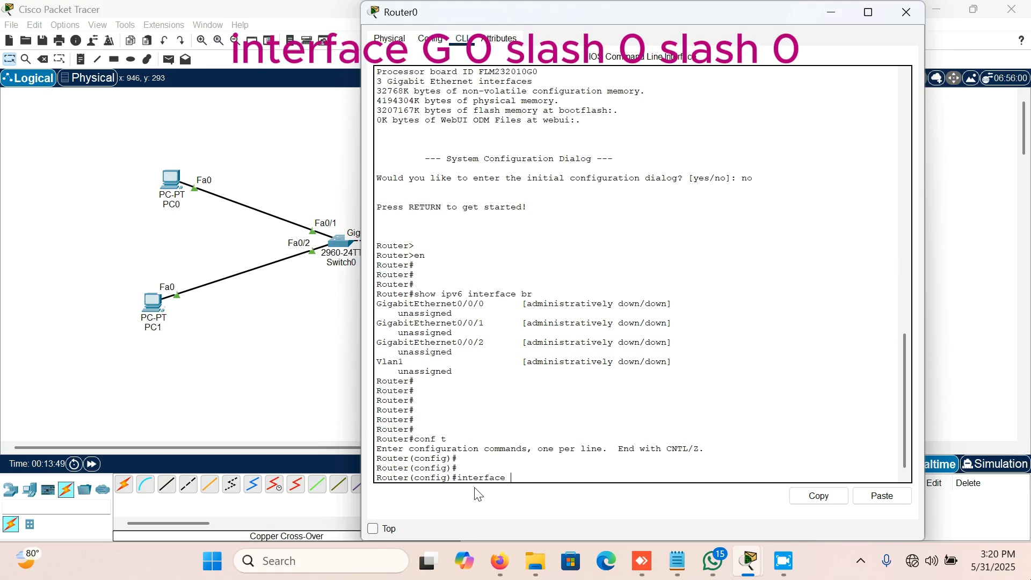
Step: Enter interface configuration mode for GigabitEthernet0/0/0 on Router0 with the command interface g0/0/0
{"action": "type", "text": "interface g0/0/0"}
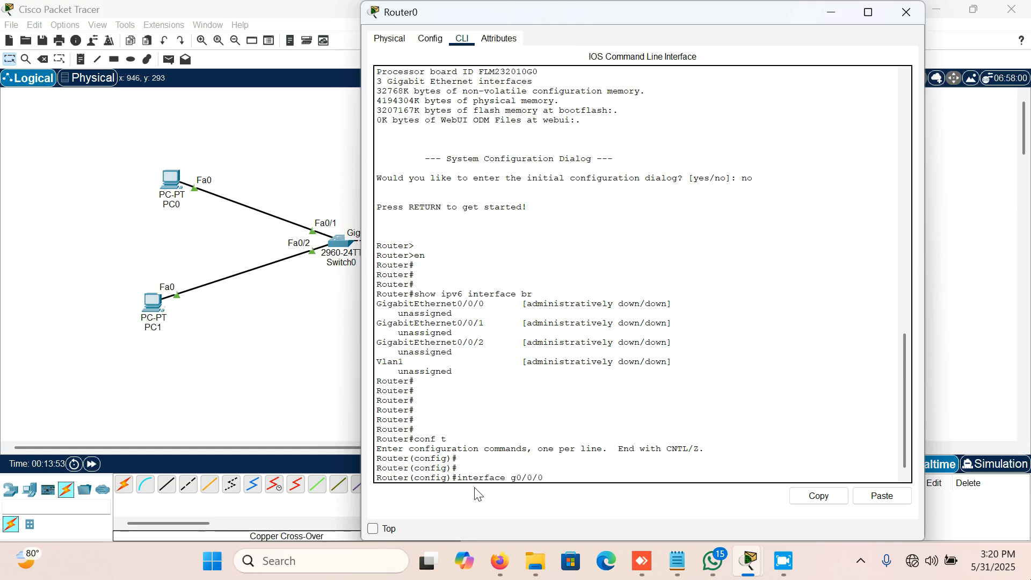
{"action": "key", "text": "Return"}
{"action": "key", "text": "Return"}
{"action": "key", "text": "Return"}
{"action": "key", "text": "Return"}
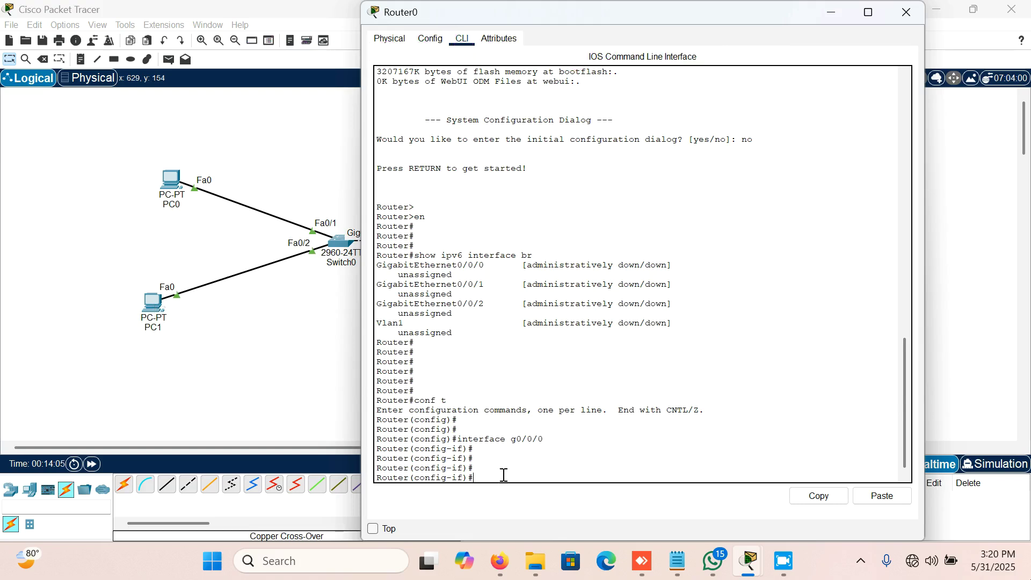
Step: Switch to the IPV6 ADDRESSING notes in Notepad and examine the listed addresses and the instruction on which usable addresses to assign
{"action": "mouse_move", "coordinate": [749, 568]}
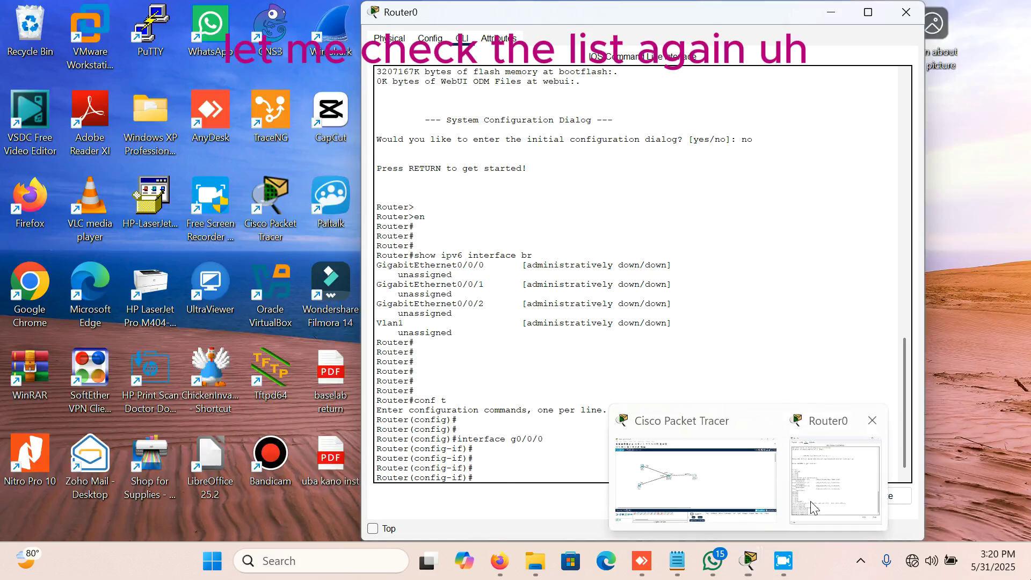
{"action": "left_click", "coordinate": [815, 508]}
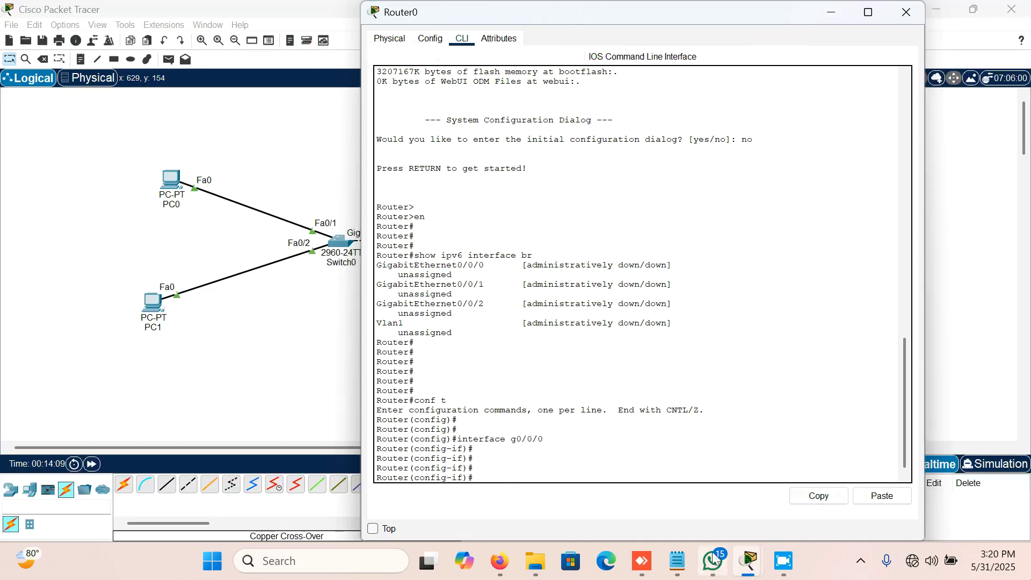
{"action": "left_click", "coordinate": [677, 560]}
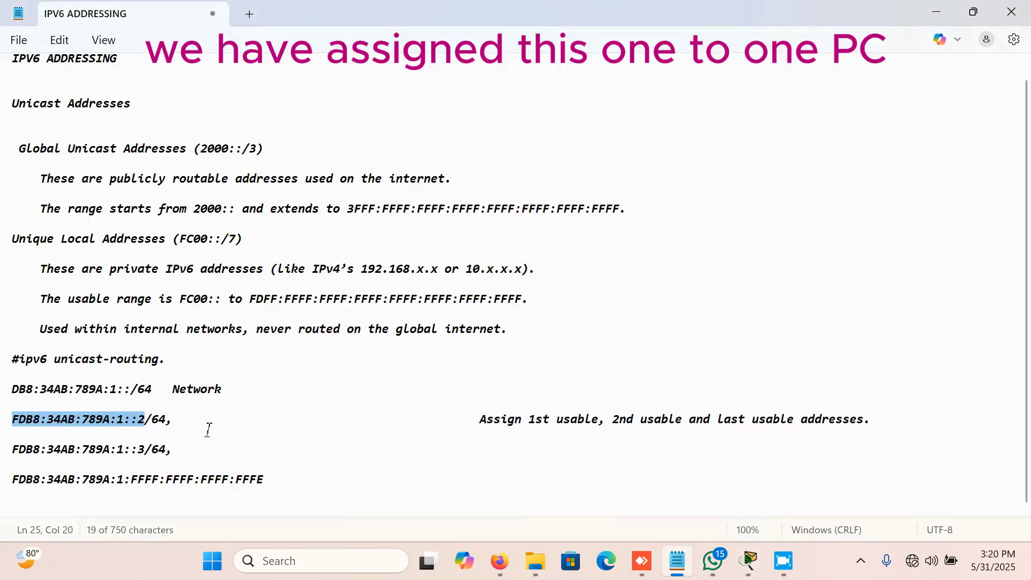
{"action": "left_click", "coordinate": [139, 428]}
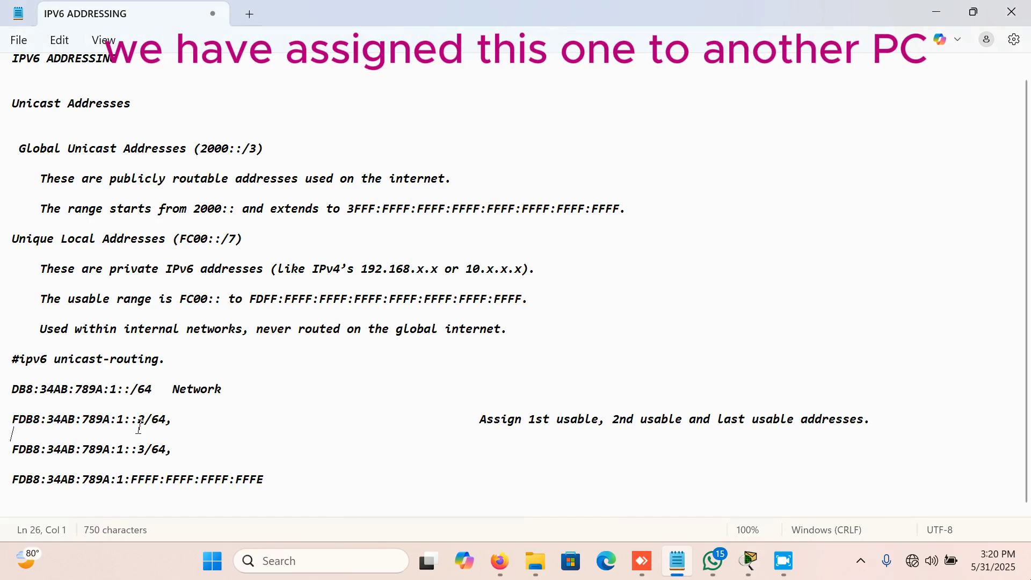
{"action": "left_click_drag", "start_coordinate": [144, 449], "coordinate": [131, 449]}
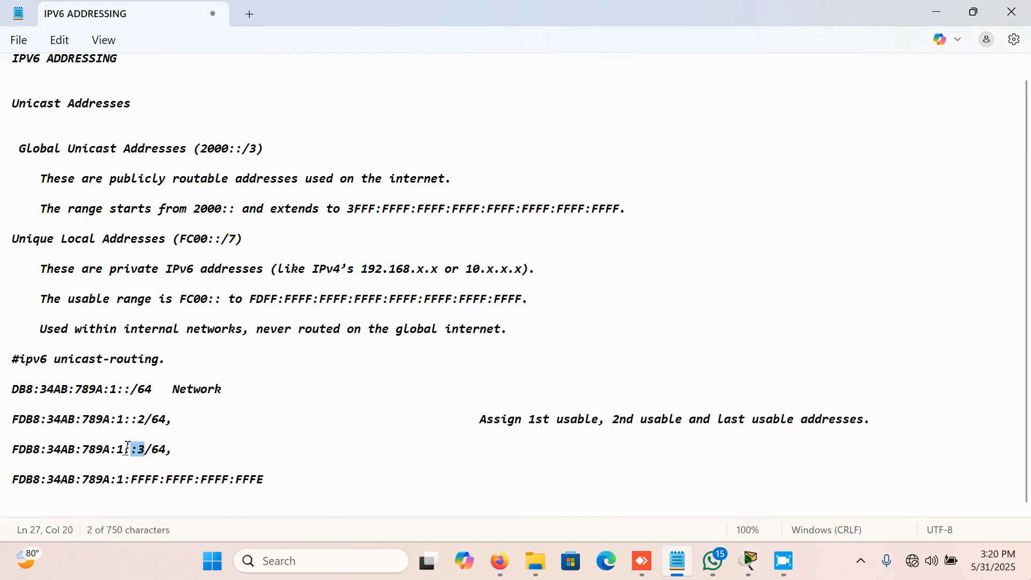
{"action": "left_click_drag", "start_coordinate": [265, 479], "coordinate": [30, 465]}
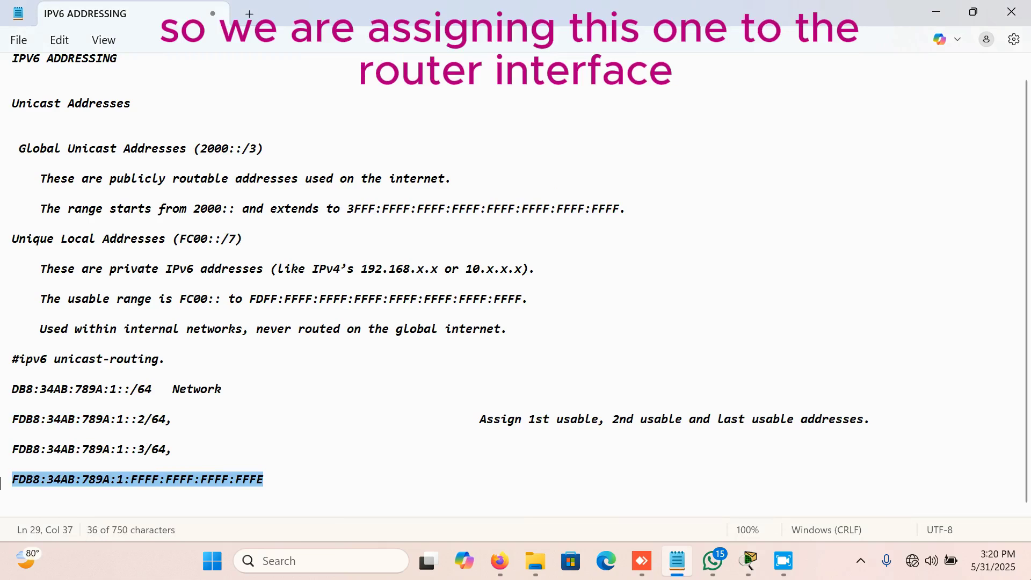
{"action": "left_click", "coordinate": [298, 474]}
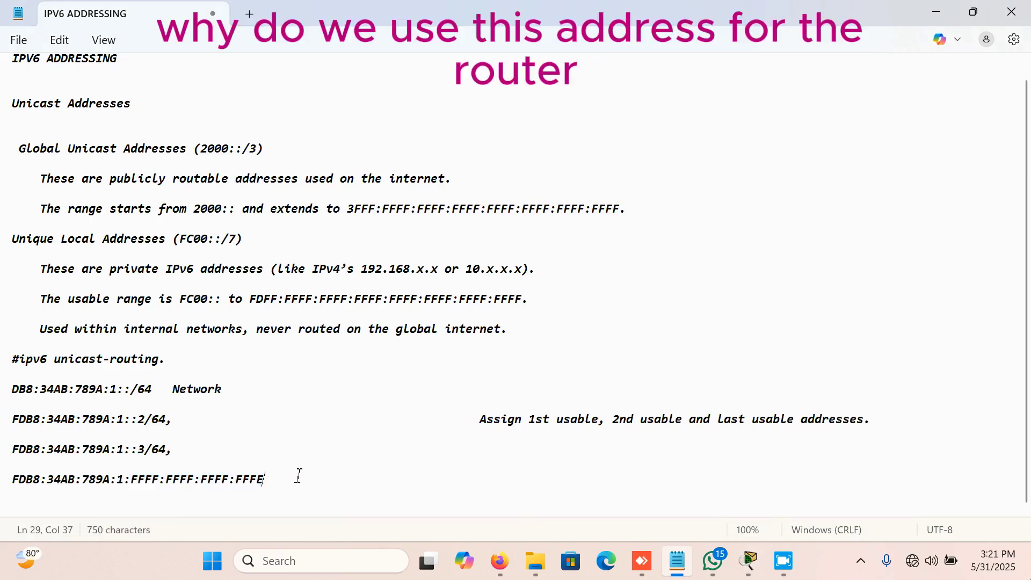
{"action": "left_click_drag", "start_coordinate": [281, 479], "coordinate": [127, 479]}
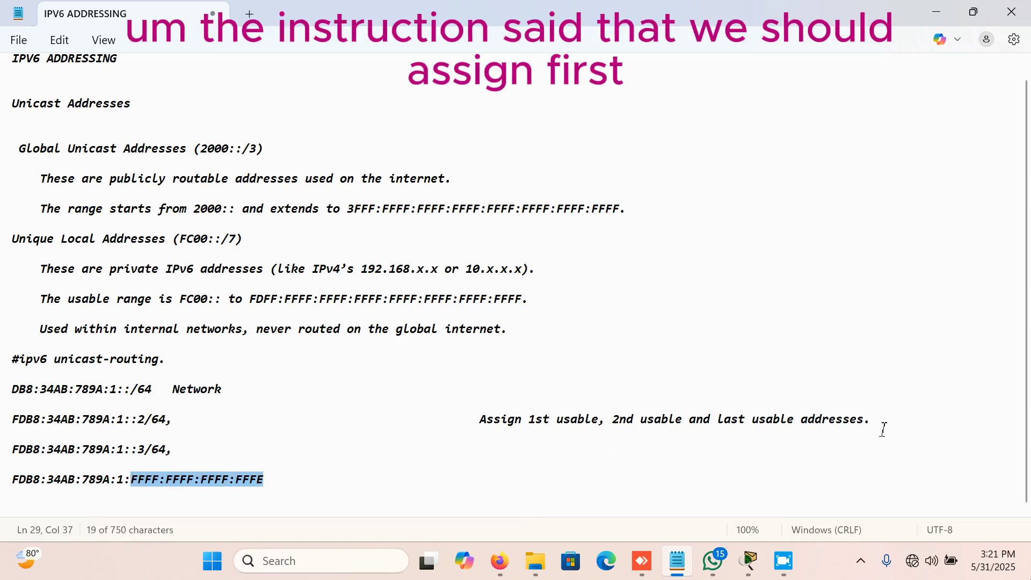
{"action": "left_click_drag", "start_coordinate": [878, 422], "coordinate": [481, 420]}
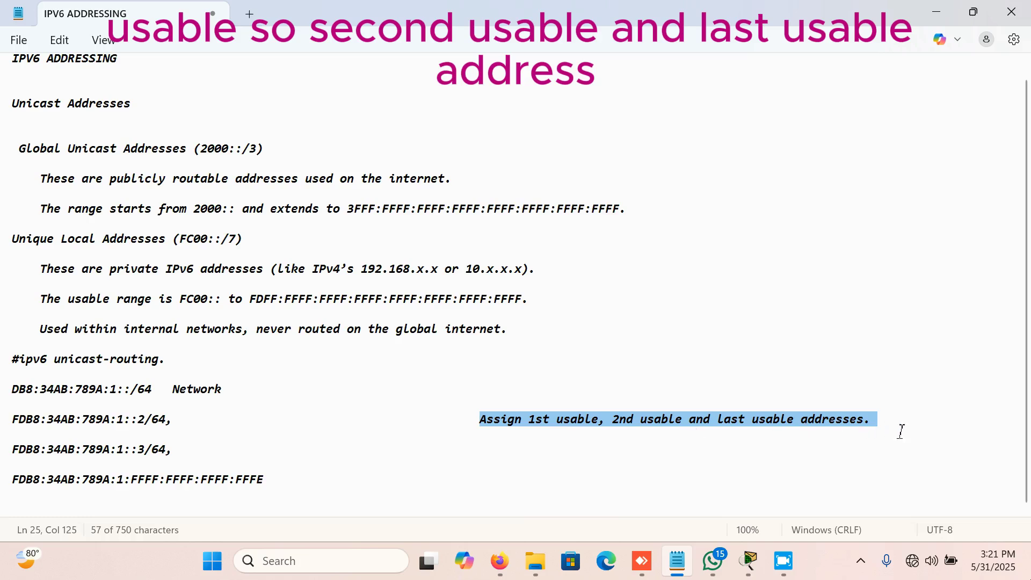
Step: Examine the host portion FFFF:FFFF:FFFF:FFFE of the last usable address in the notes
{"action": "left_click", "coordinate": [270, 481]}
{"action": "left_click_drag", "start_coordinate": [264, 482], "coordinate": [130, 478]}
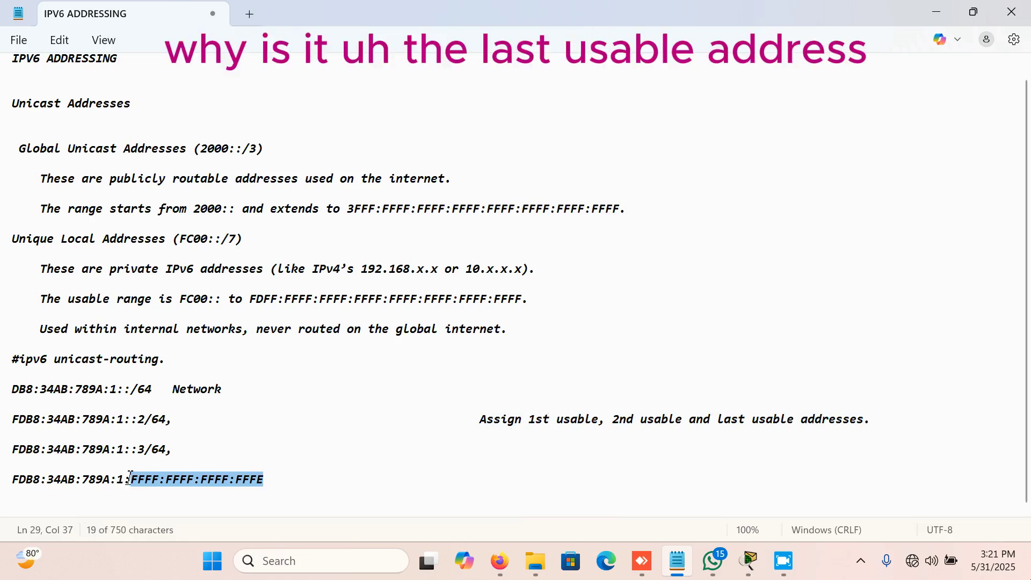
{"action": "left_click", "coordinate": [160, 479]}
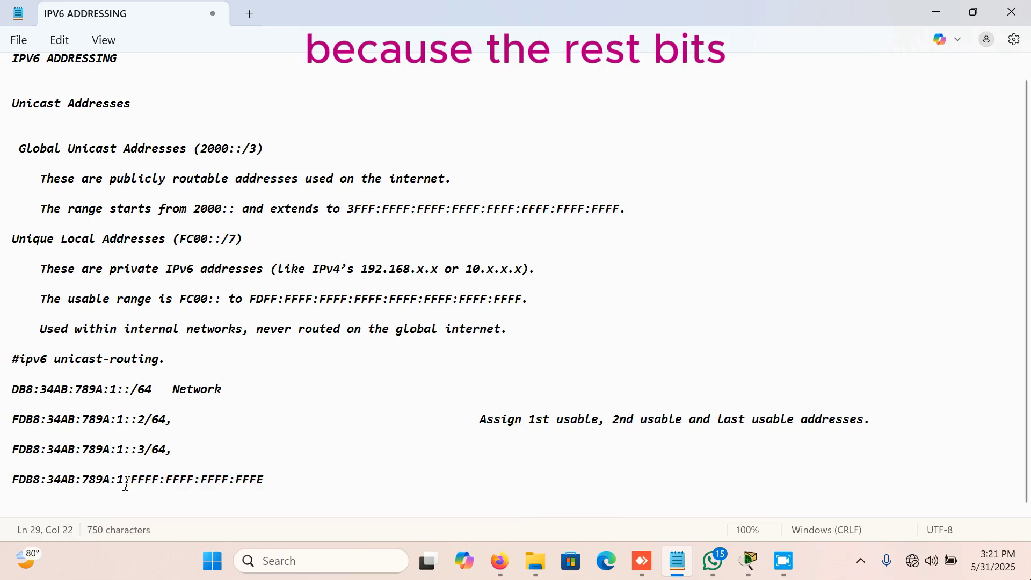
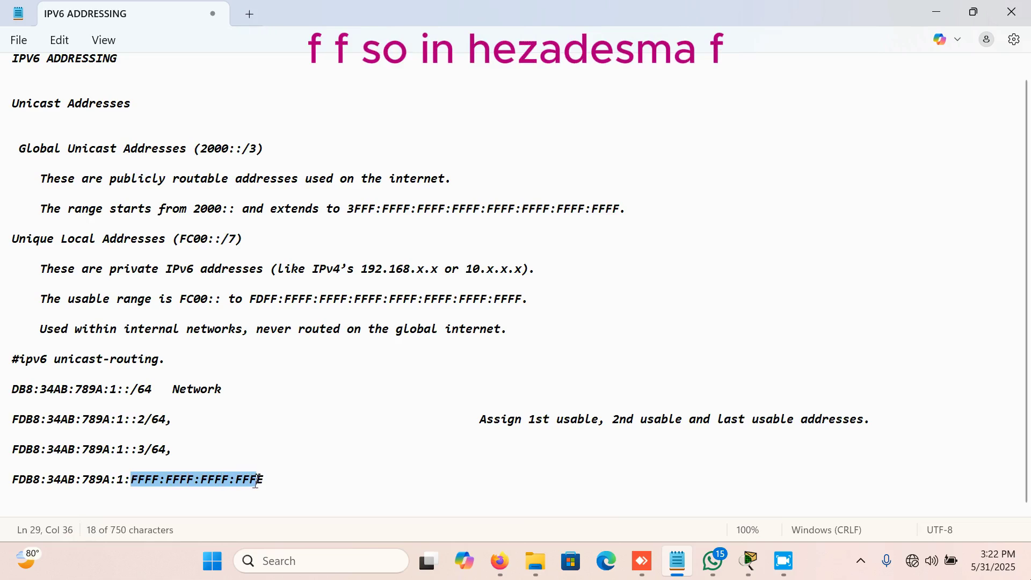
{"action": "left_click", "coordinate": [281, 479]}
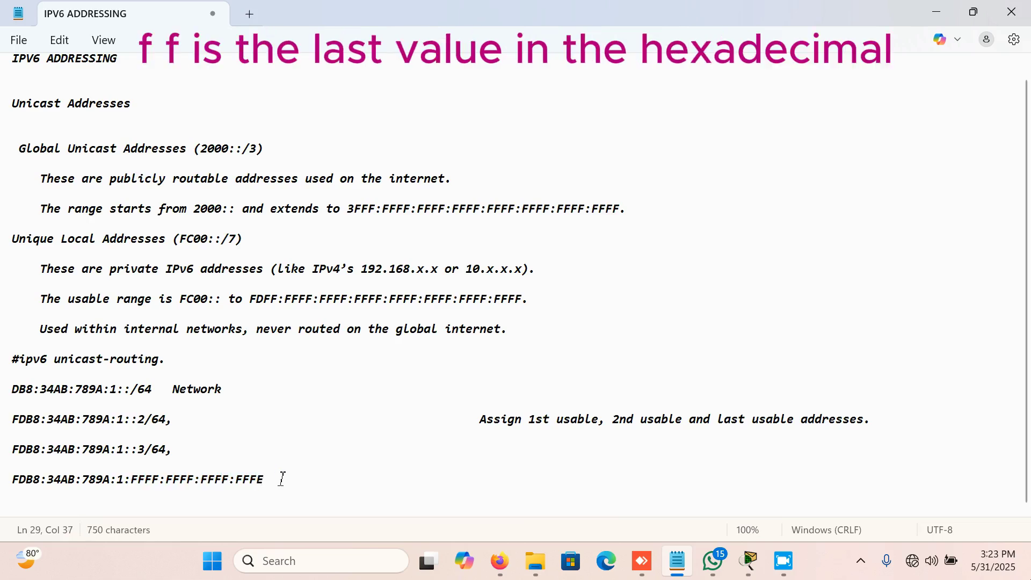
{"action": "left_click", "coordinate": [259, 479]}
{"action": "left_click_drag", "start_coordinate": [259, 479], "coordinate": [133, 482]}
{"action": "left_click", "coordinate": [271, 473]}
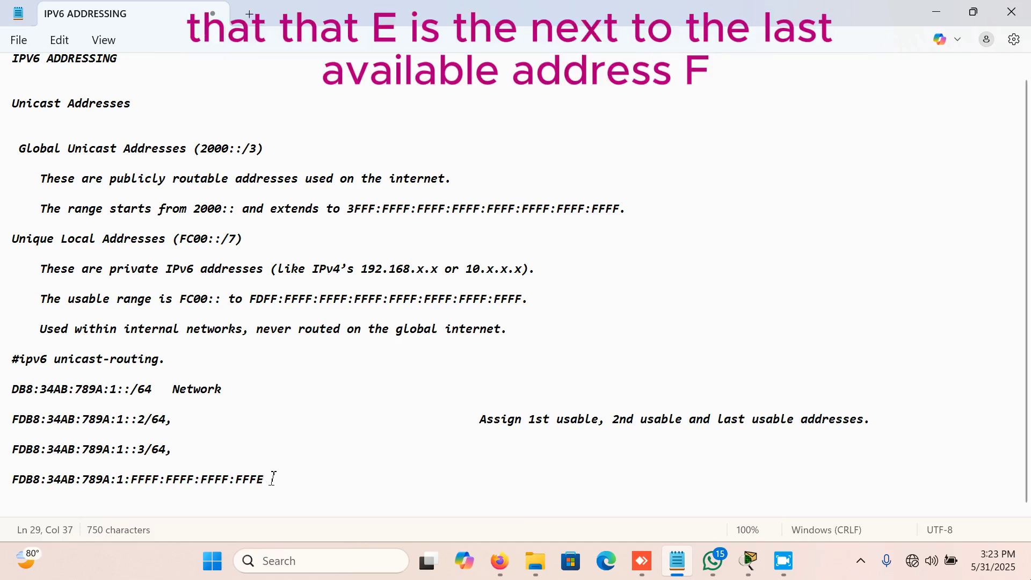
{"action": "left_click_drag", "start_coordinate": [267, 479], "coordinate": [239, 485]}
{"action": "left_click", "coordinate": [283, 474]}
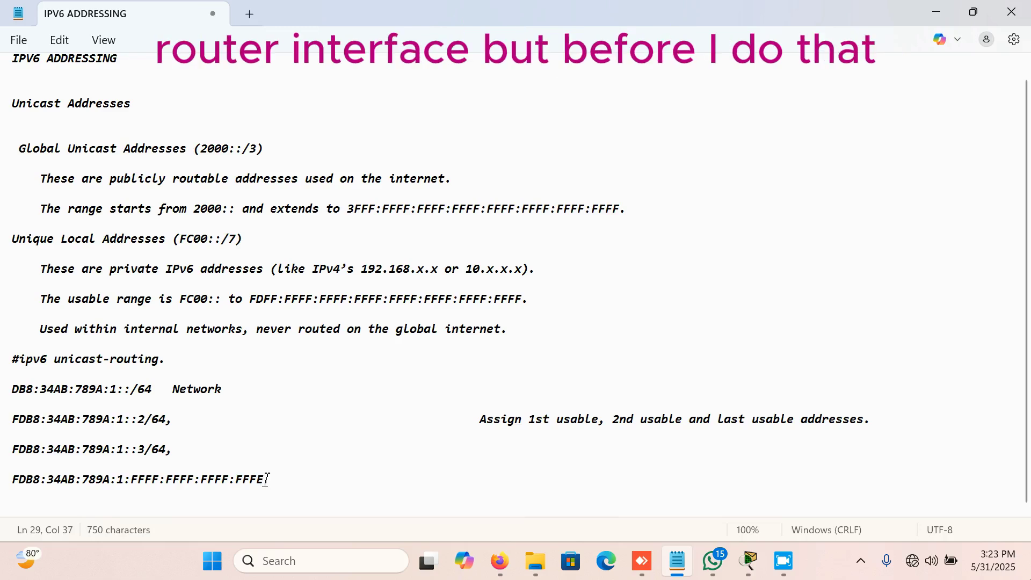
Step: Try to copy the last usable address FDB8:34AB:789A:1:FFFF:FFFF:FFFF:FFFE from the notes
{"action": "left_click_drag", "start_coordinate": [265, 479], "coordinate": [8, 480]}
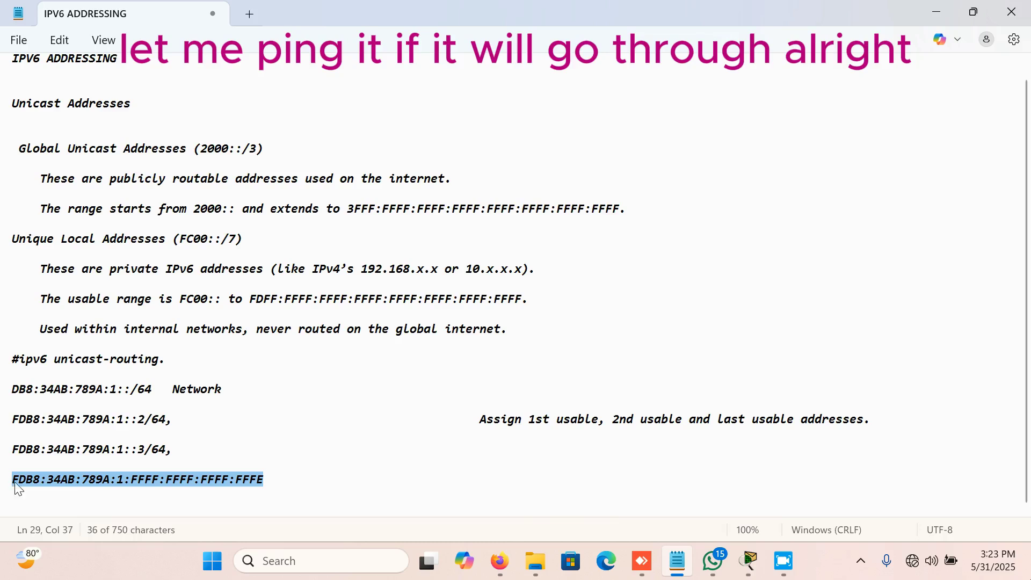
{"action": "right_click", "coordinate": [57, 482]}
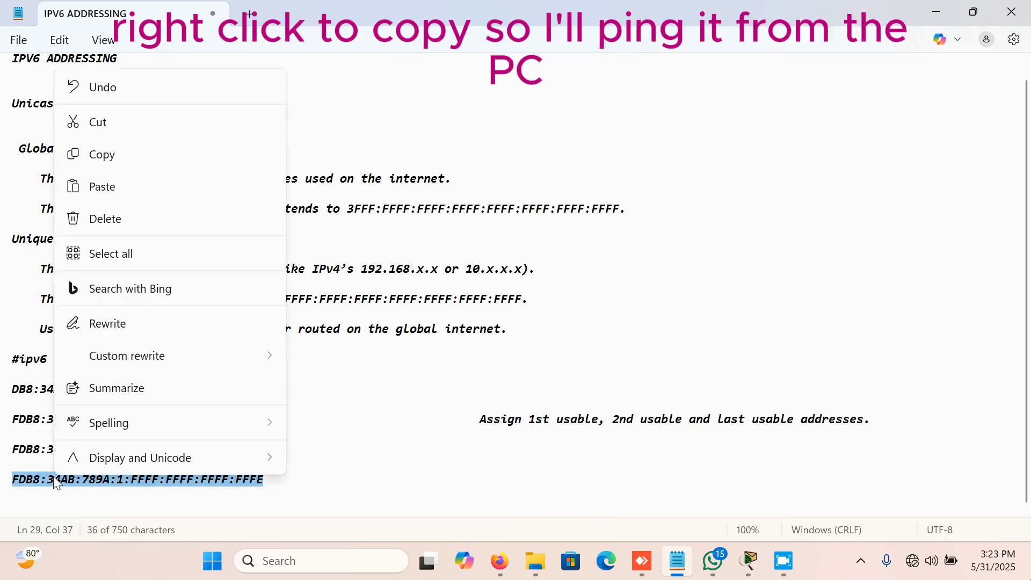
{"action": "left_click", "coordinate": [116, 190]}
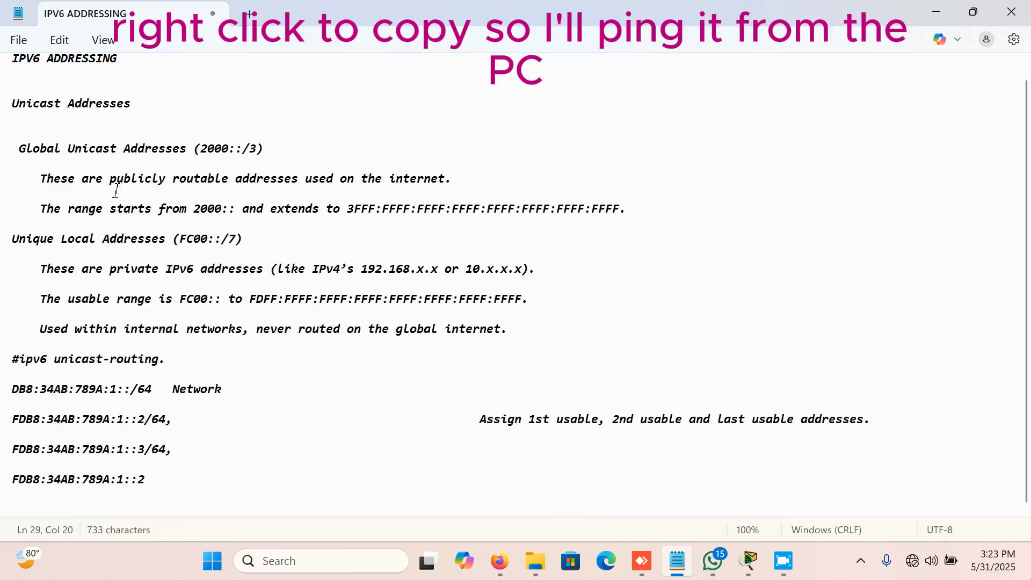
Step: Switch to Packet Tracer, open PC0's Command Prompt and begin a ping command
{"action": "mouse_move", "coordinate": [750, 574]}
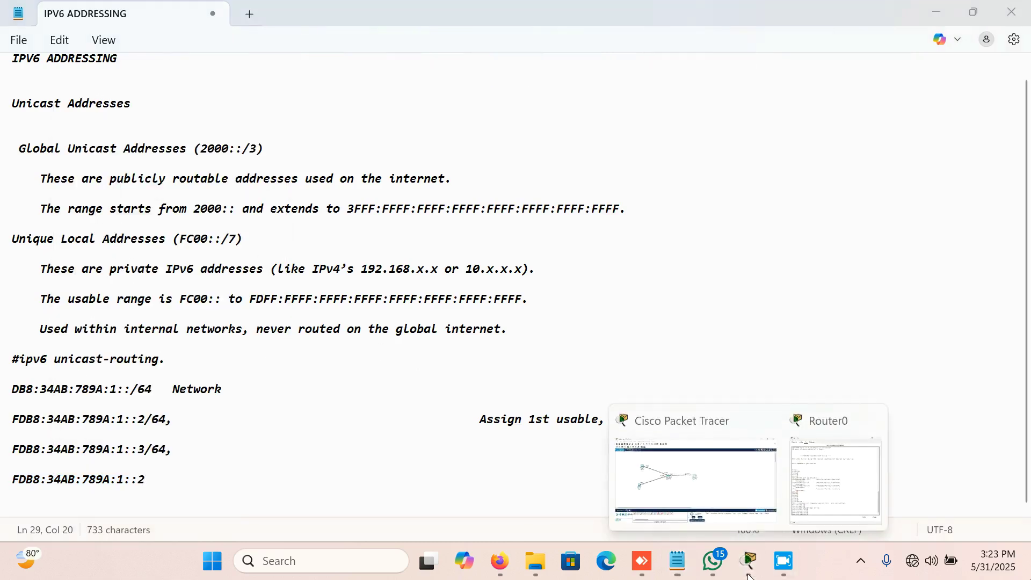
{"action": "left_click", "coordinate": [709, 498]}
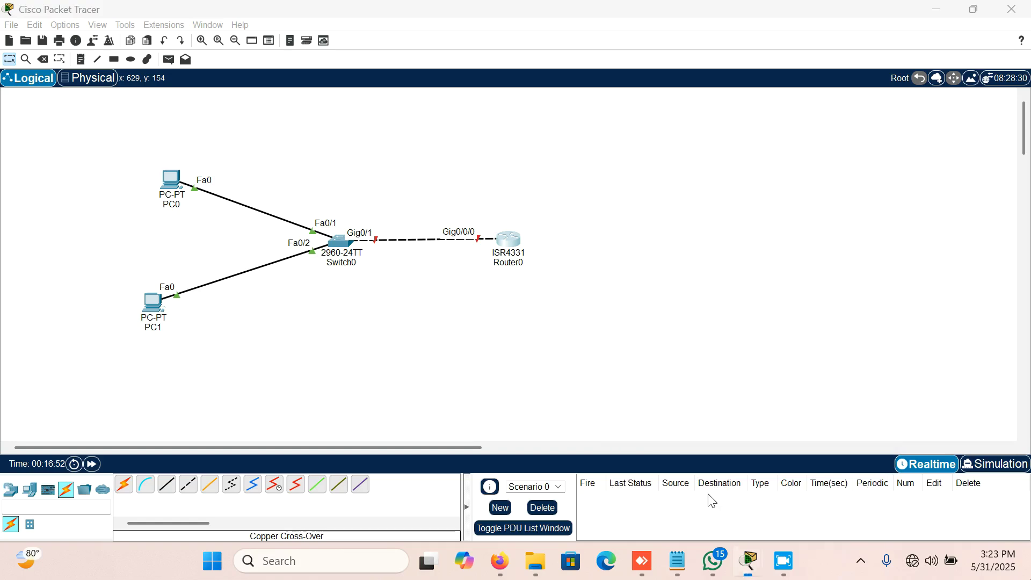
{"action": "left_click", "coordinate": [169, 197]}
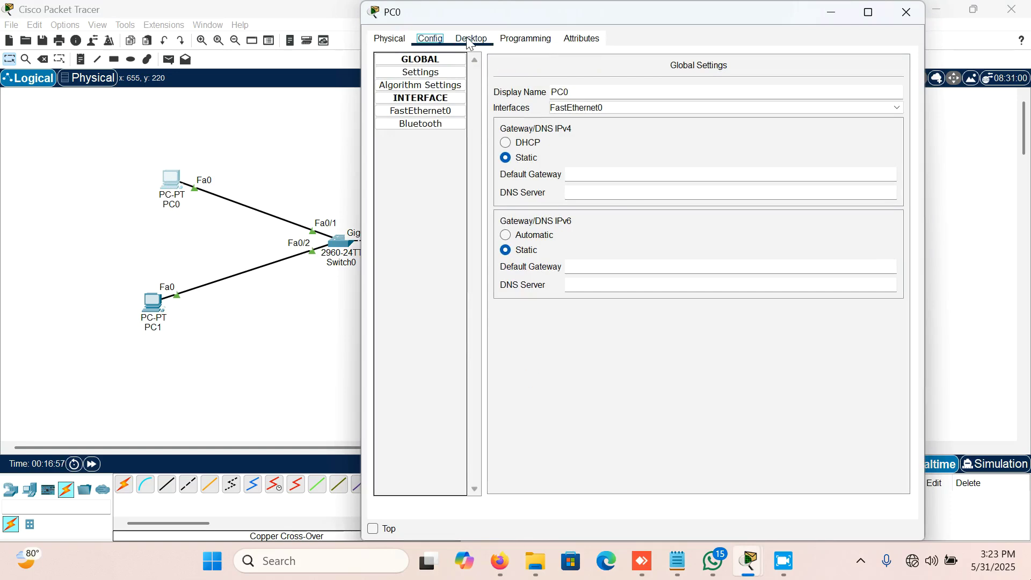
{"action": "left_click", "coordinate": [446, 111]}
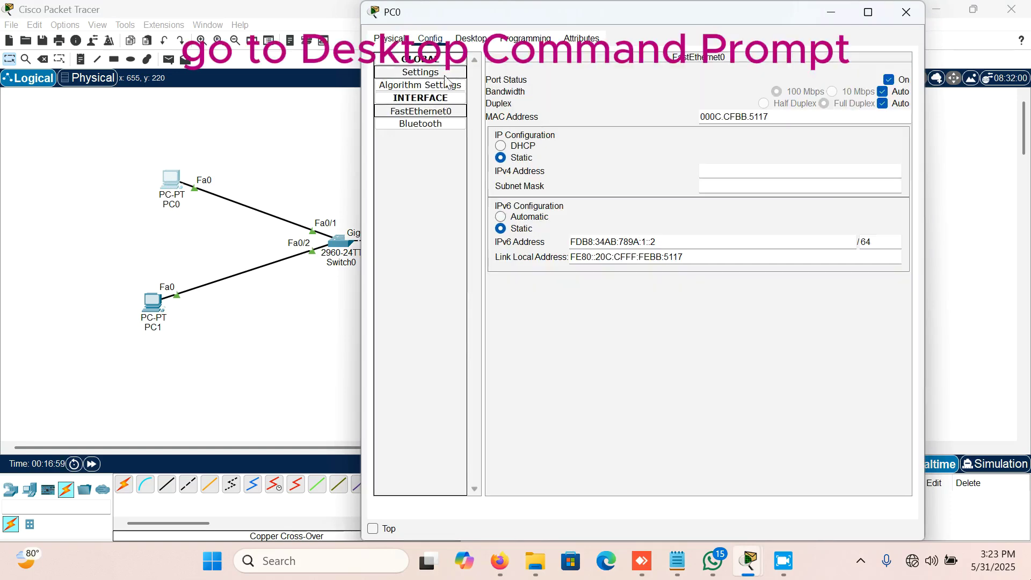
{"action": "left_click", "coordinate": [471, 39]}
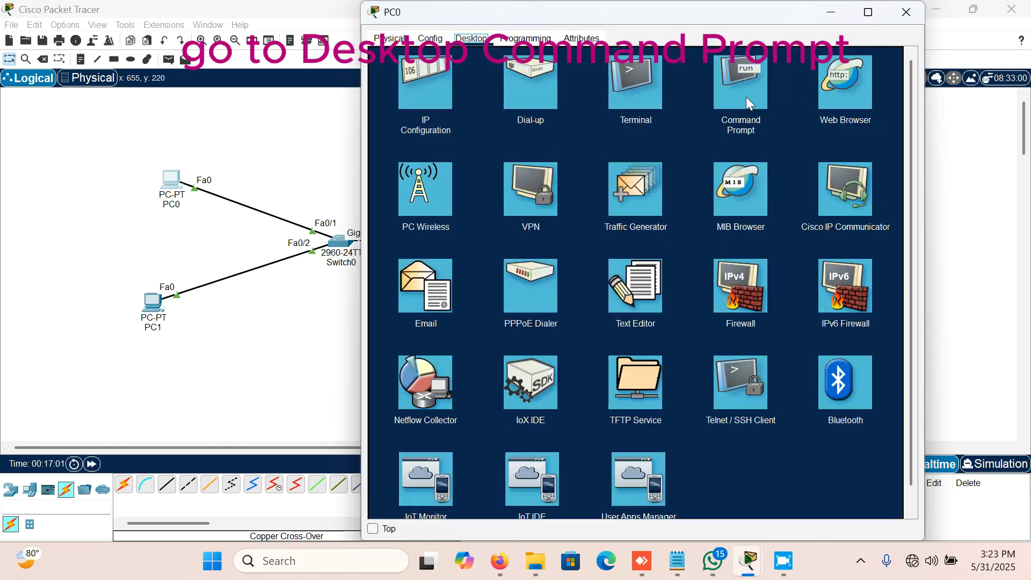
{"action": "left_click", "coordinate": [746, 96]}
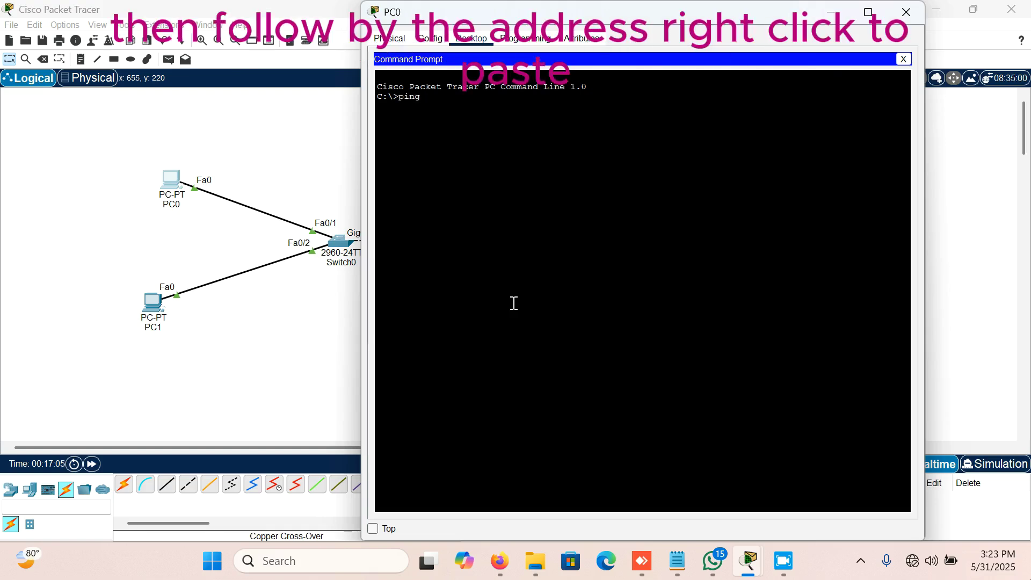
Step: Paste the address FDB8:34AB:789A:1::2 into PC0's ping command and erase it again, keeping only ping
{"action": "right_click", "coordinate": [434, 95]}
{"action": "left_click", "coordinate": [470, 123]}
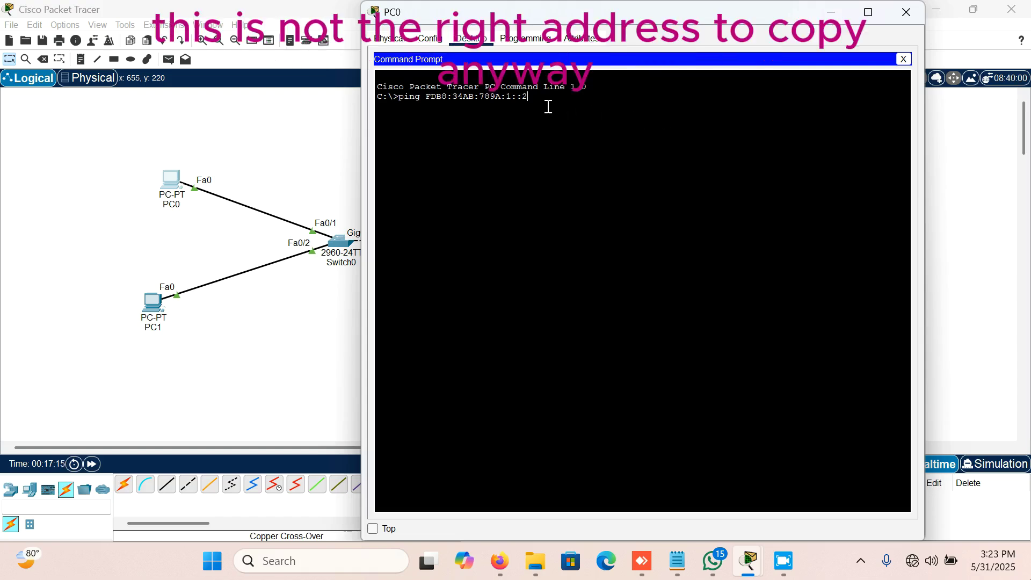
{"action": "key", "text": "BackSpace"}
{"action": "key", "text": "BackSpace"}
{"action": "key", "text": "BackSpace"}
{"action": "key", "text": "BackSpace"}
{"action": "key", "text": "BackSpace"}
{"action": "key", "text": "BackSpace"}
{"action": "key", "text": "BackSpace"}
{"action": "key", "text": "BackSpace"}
{"action": "key", "text": "BackSpace"}
{"action": "key", "text": "BackSpace"}
{"action": "key", "text": "BackSpace"}
{"action": "key", "text": "BackSpace"}
{"action": "key", "text": "BackSpace"}
{"action": "key", "text": "BackSpace"}
{"action": "key", "text": "BackSpace"}
{"action": "key", "text": "BackSpace"}
{"action": "key", "text": "BackSpace"}
{"action": "key", "text": "BackSpace"}
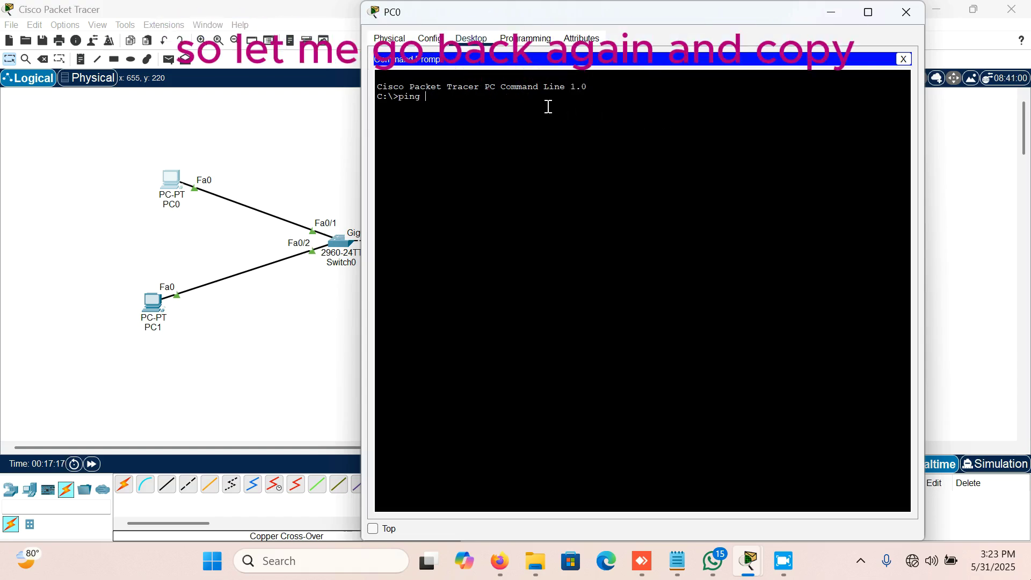
Step: Switch to the Notepad notes, undo the last address replacement and copy FDB8:34AB:789A:1:FFFF:FFFF:FFFF:FFFE
{"action": "left_click", "coordinate": [678, 561]}
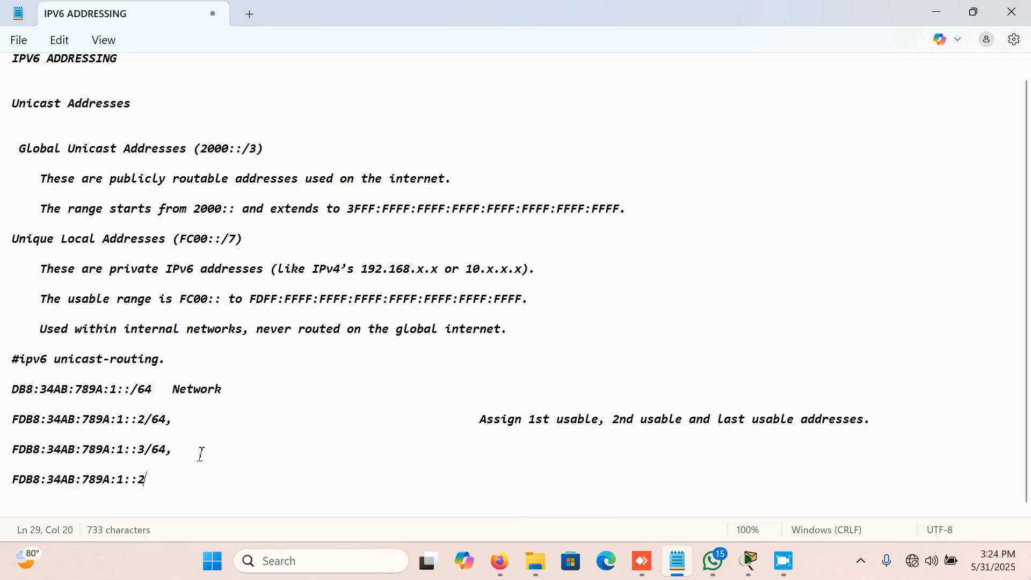
{"action": "key", "text": "ctrl+z"}
{"action": "key", "text": "ctrl+c"}
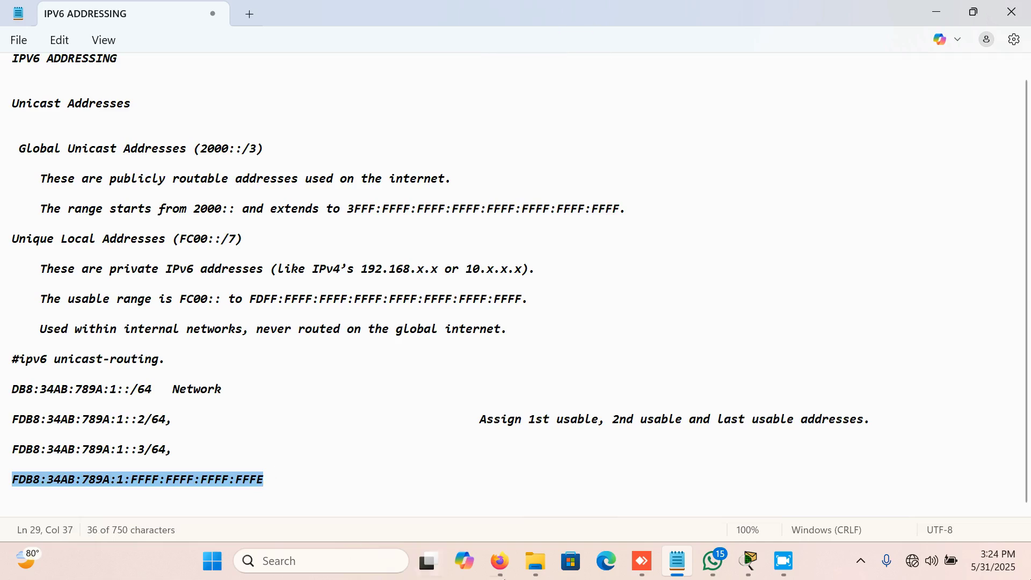
Step: Switch to PC0's Command Prompt in Packet Tracer, paste the copied address and run ping FDB8:34AB:789A:1:FFFF:FFFF:FFFF:FFFE
{"action": "mouse_move", "coordinate": [749, 562]}
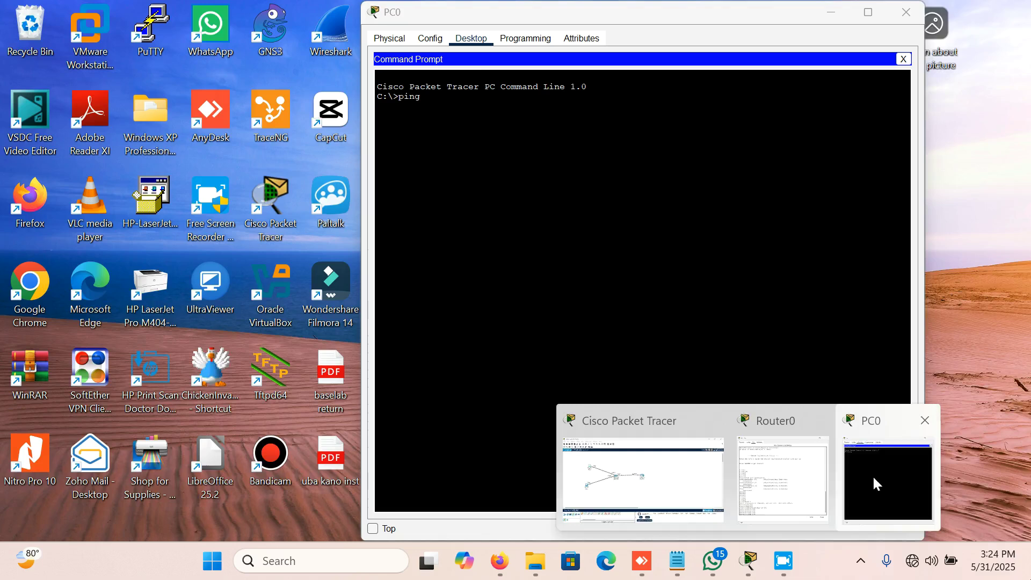
{"action": "left_click", "coordinate": [873, 474]}
{"action": "right_click", "coordinate": [449, 97]}
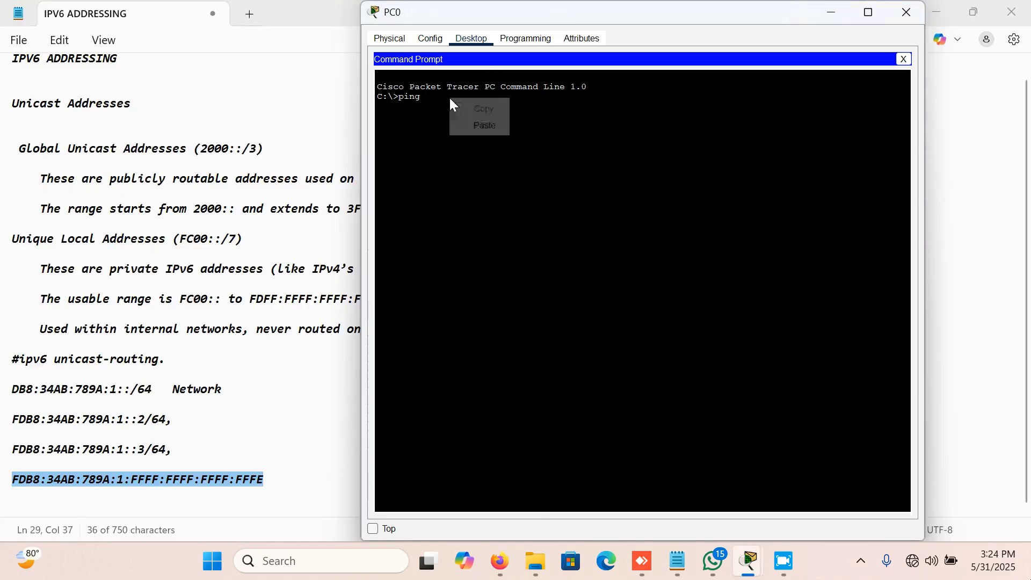
{"action": "left_click", "coordinate": [481, 126]}
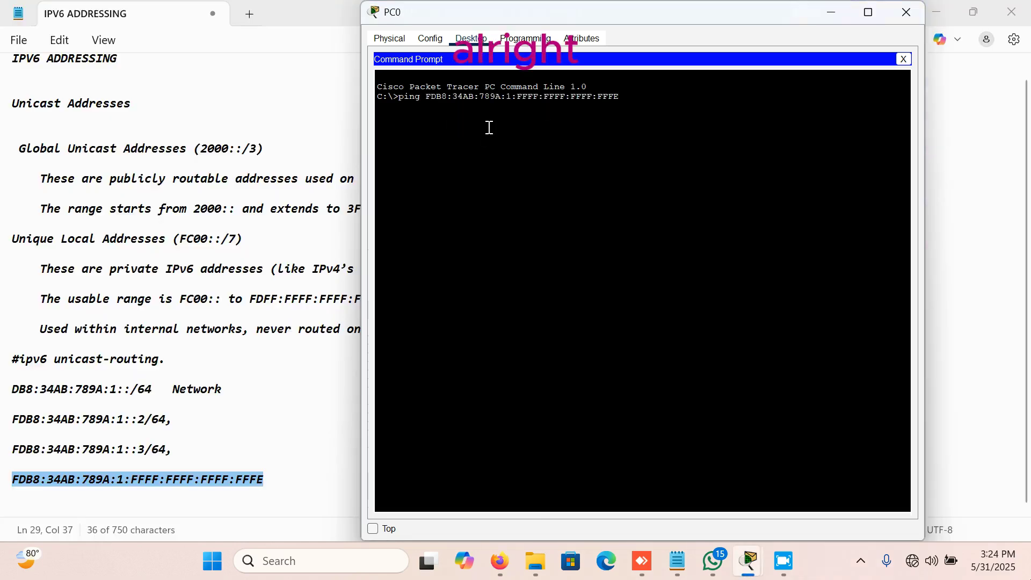
{"action": "key", "text": "Return"}
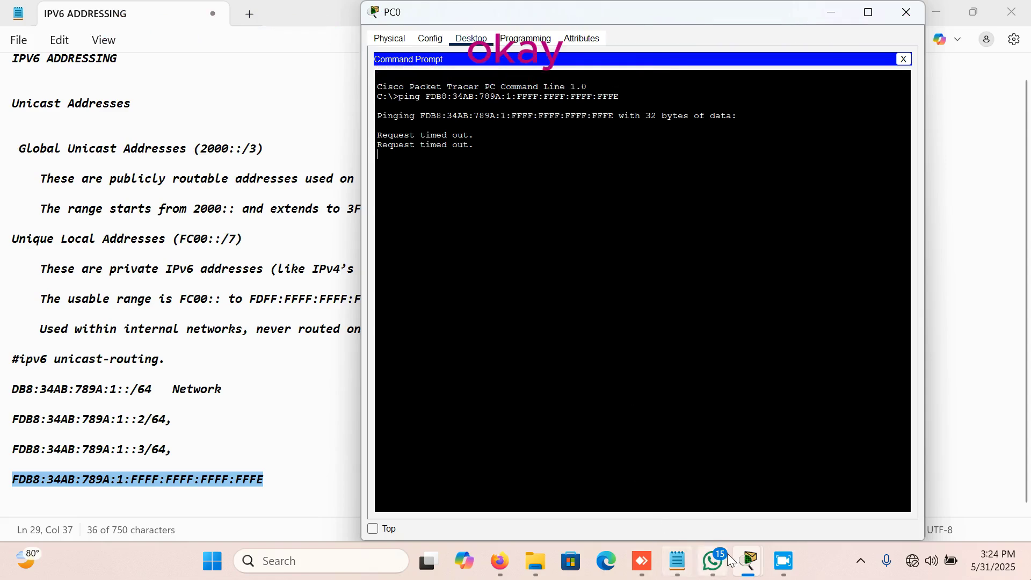
Step: Assign the IPv6 address FDB8:34AB:789A:1:FFFF:FFFF:FFFF:FFFE/64 to Router0's g0/0/0 interface with ipv6 add
{"action": "mouse_move", "coordinate": [753, 567]}
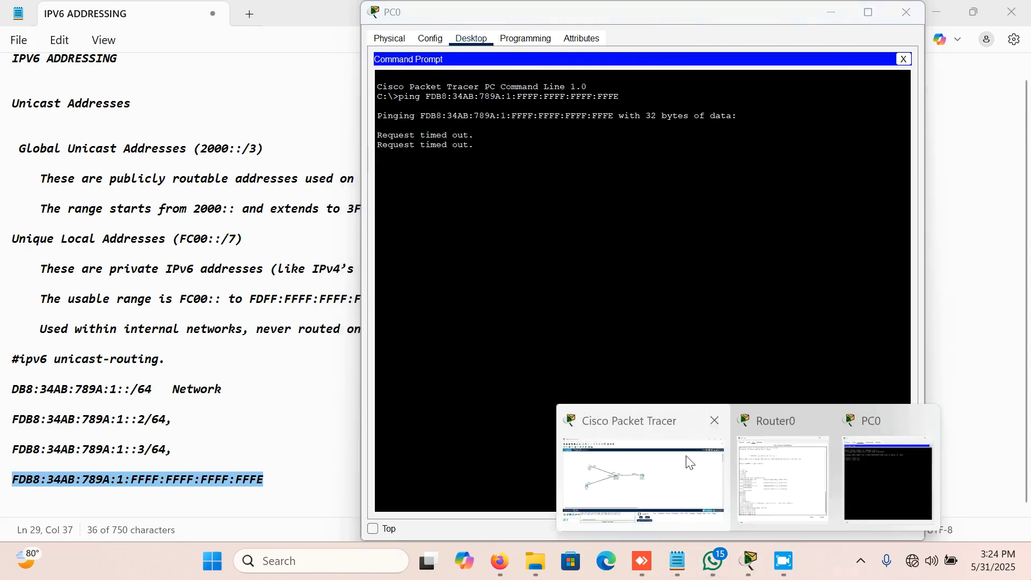
{"action": "left_click", "coordinate": [686, 461]}
{"action": "left_click", "coordinate": [508, 239]}
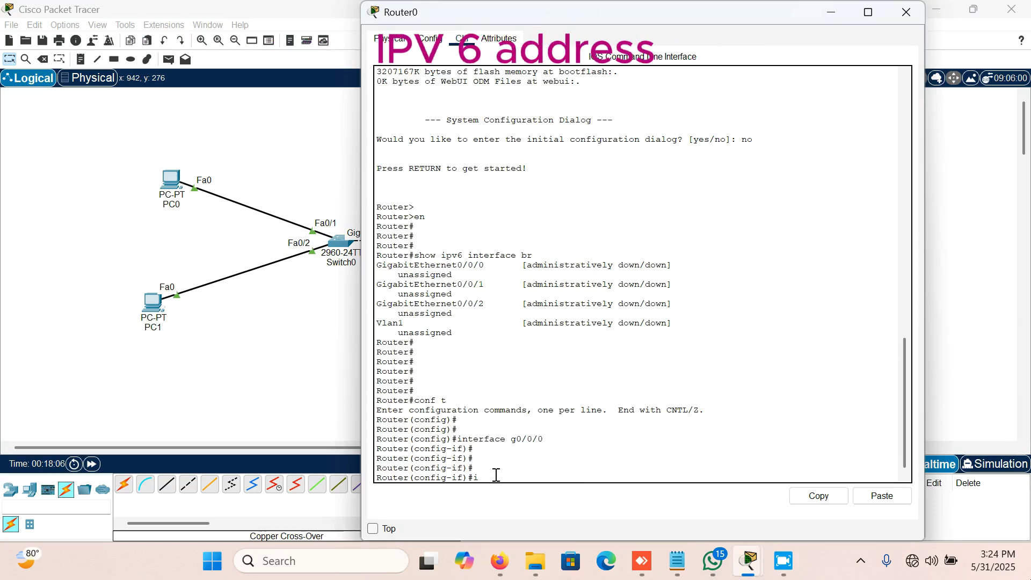
{"action": "type", "text": "pv6 add"}
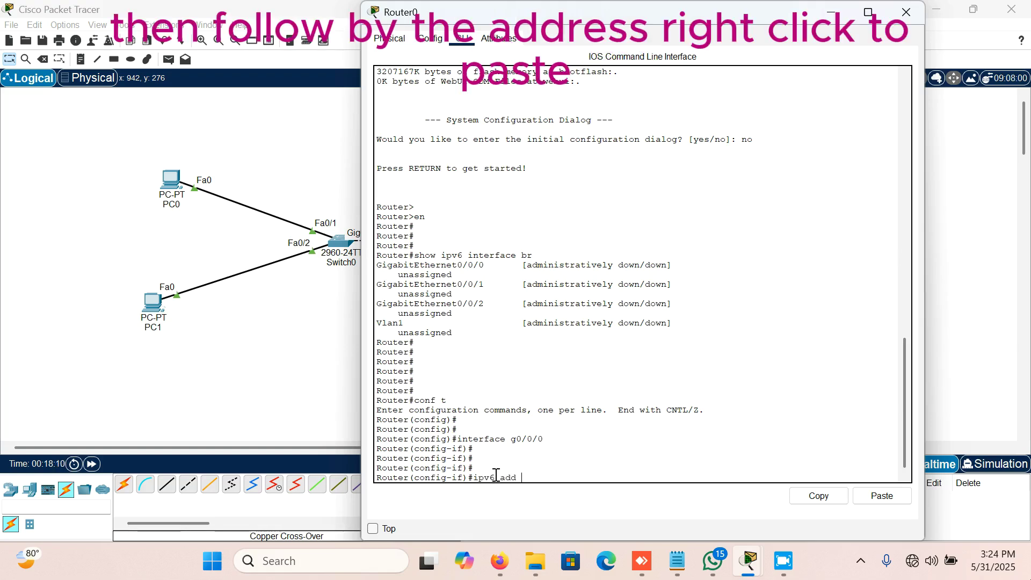
{"action": "right_click", "coordinate": [540, 477]}
{"action": "left_click", "coordinate": [573, 496]}
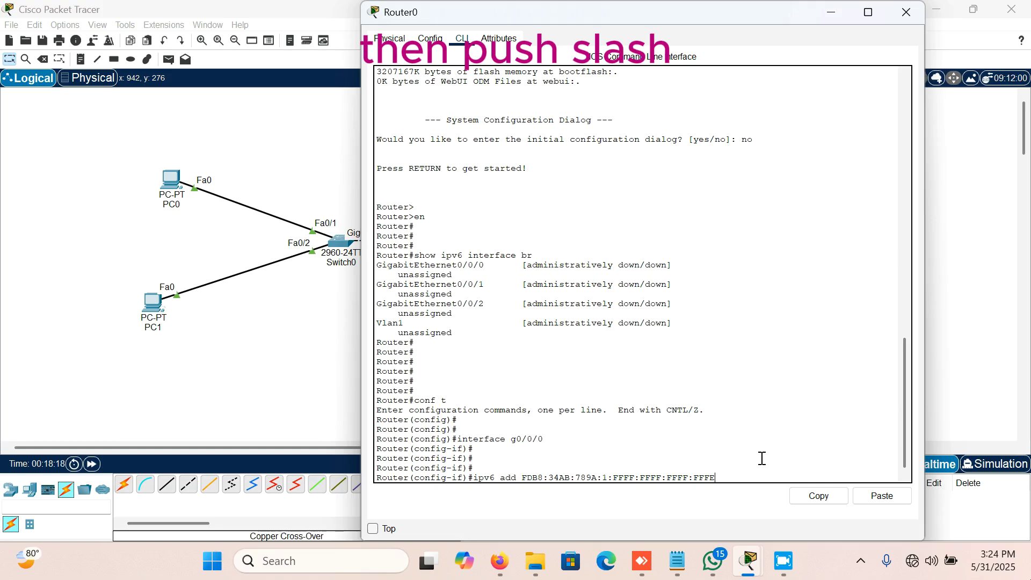
{"action": "type", "text": "/"}
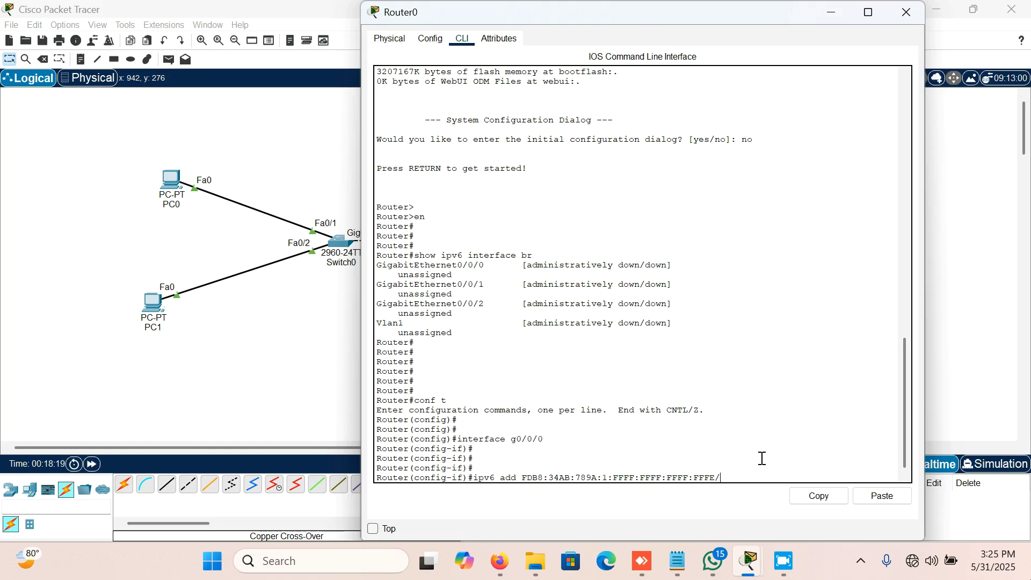
{"action": "type", "text": "64"}
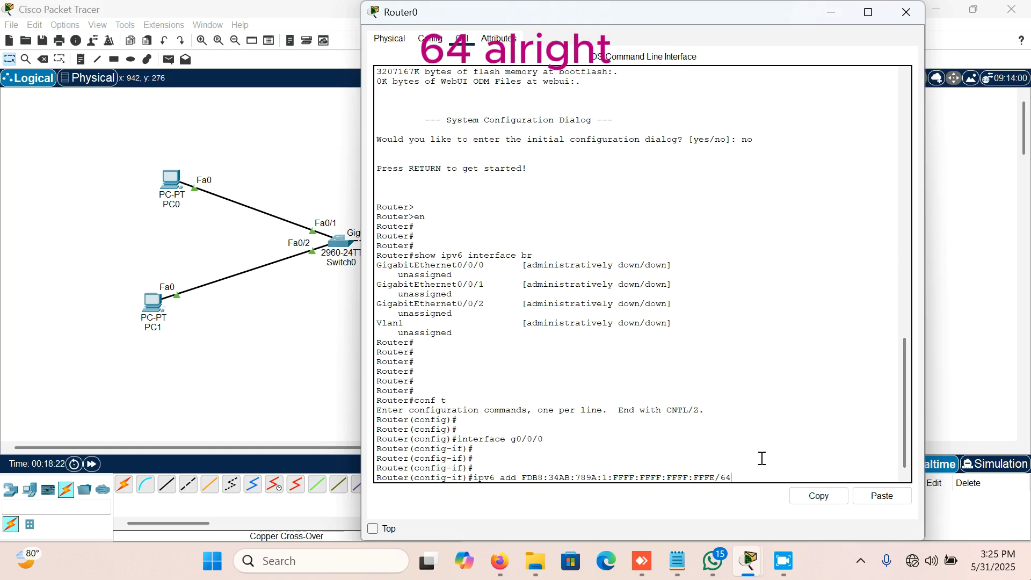
{"action": "key", "text": "Return"}
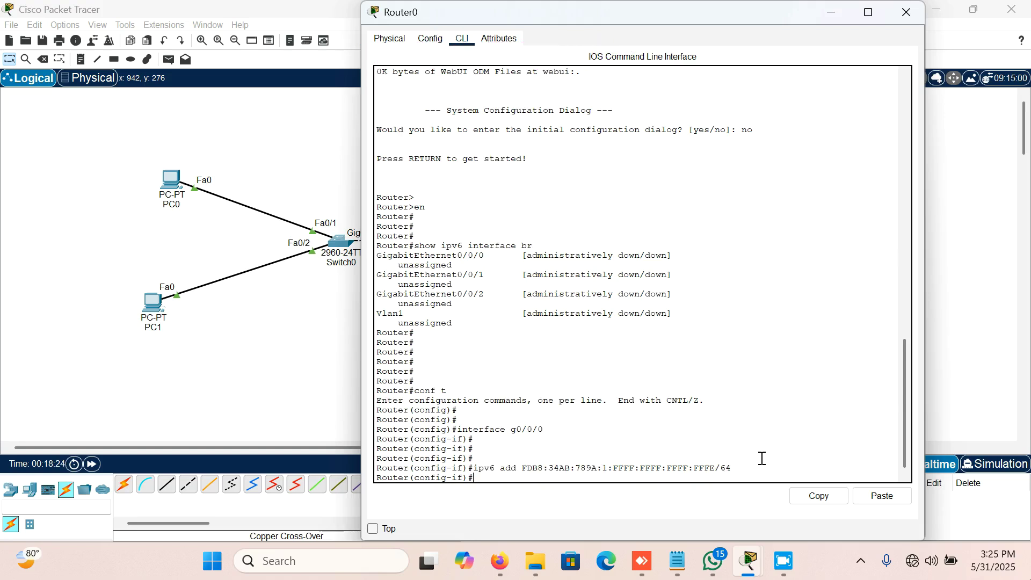
{"action": "key", "text": "Return"}
{"action": "key", "text": "Return"}
{"action": "key", "text": "Return"}
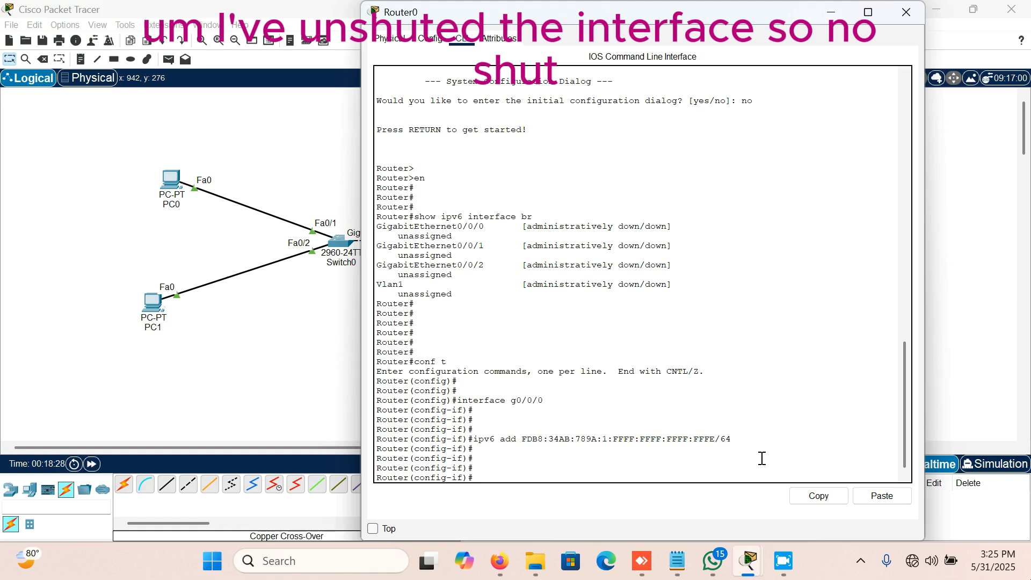
Step: Enable Router0's g0/0/0 interface with no shut
{"action": "type", "text": "no shut"}
{"action": "key", "text": "Return"}
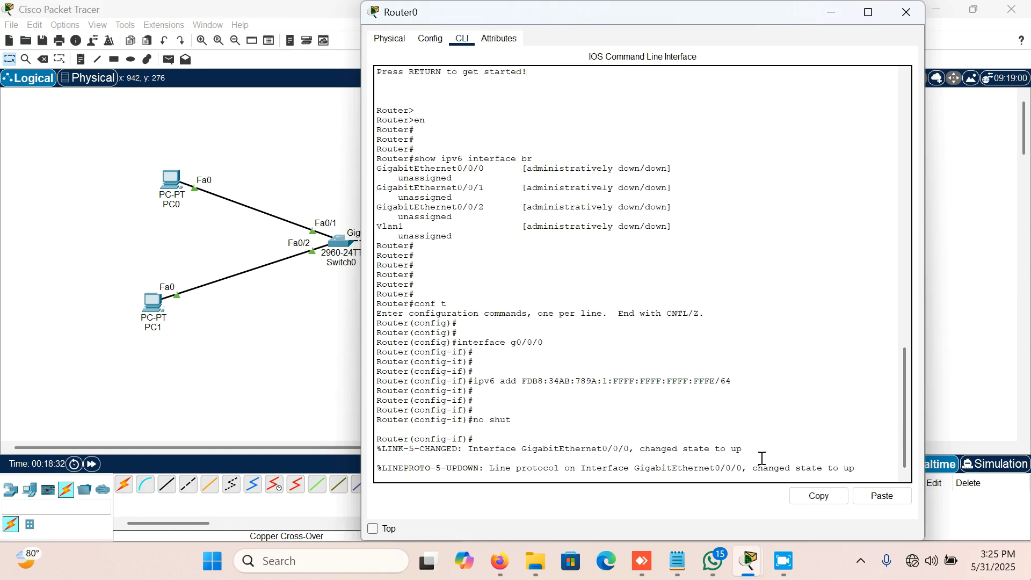
{"action": "key", "text": "Return"}
{"action": "key", "text": "Return"}
{"action": "key", "text": "Return"}
{"action": "key", "text": "Return"}
{"action": "key", "text": "Return"}
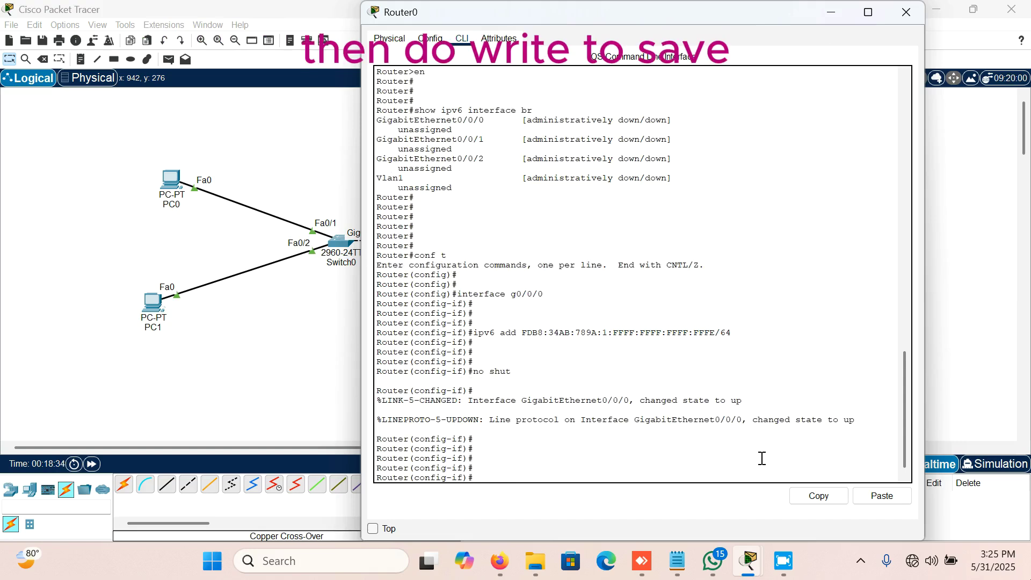
Step: Save Router0's running configuration with do write
{"action": "type", "text": "do write"}
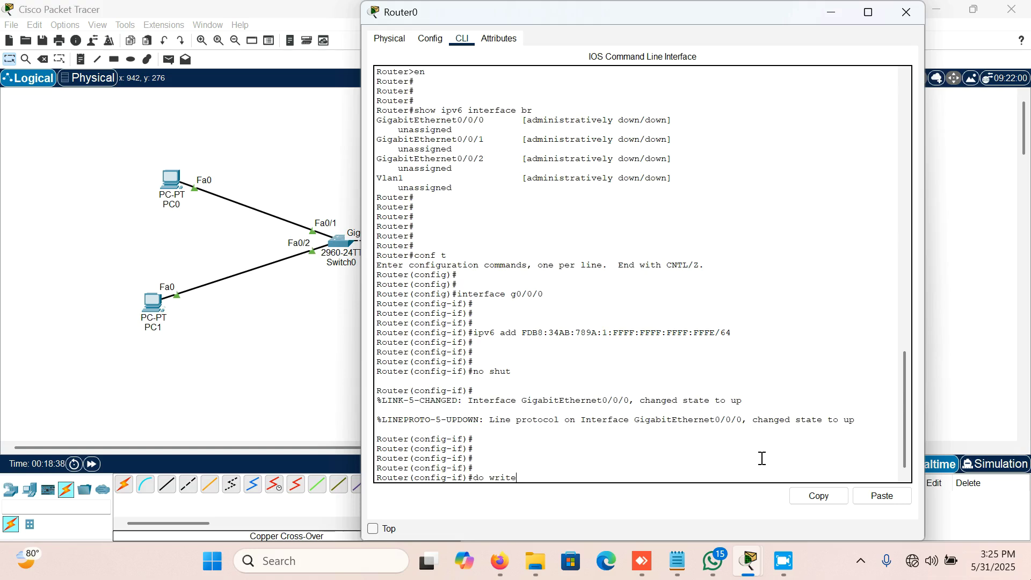
{"action": "key", "text": "Return"}
{"action": "key", "text": "Return"}
{"action": "key", "text": "Return"}
{"action": "key", "text": "Return"}
{"action": "key", "text": "Return"}
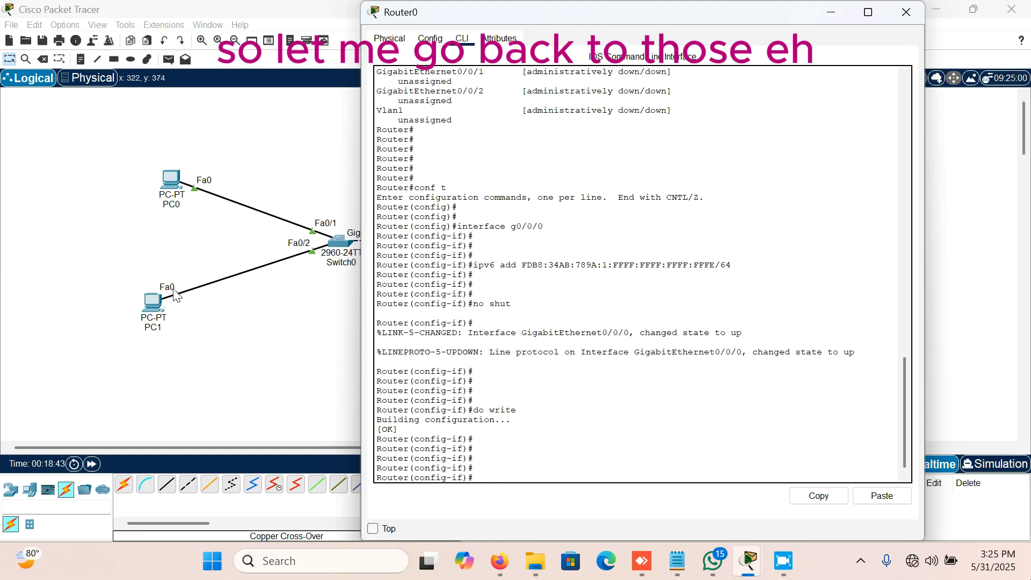
Step: Close Router0's window and repeat the ping to FDB8:34AB:789A:1:FFFF:FFFF:FFFF:FFFE from PC0's Command Prompt
{"action": "left_click_drag", "start_coordinate": [662, 12], "coordinate": [720, 12]}
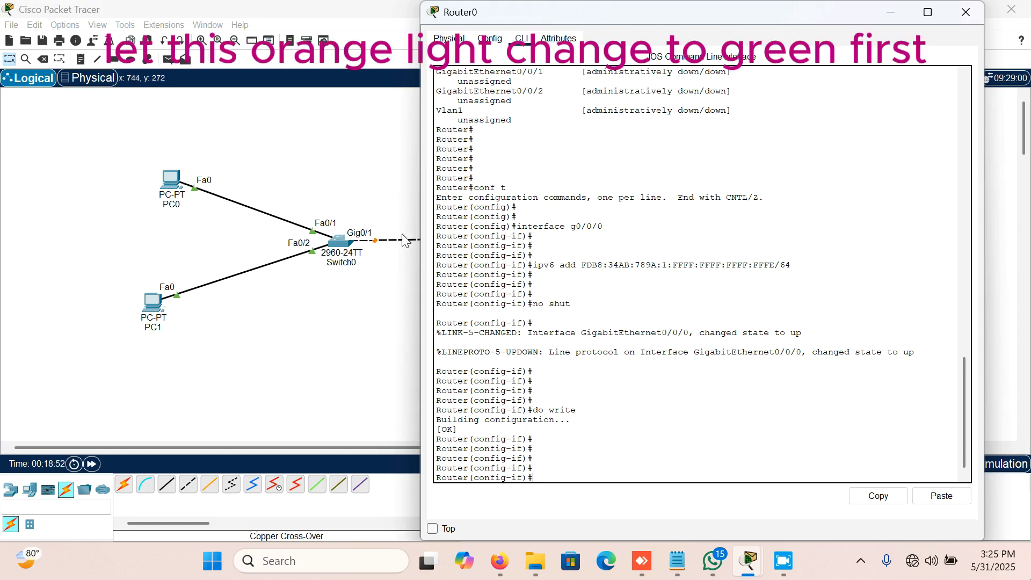
{"action": "key", "text": "alt+F4"}
{"action": "left_click", "coordinate": [170, 192]}
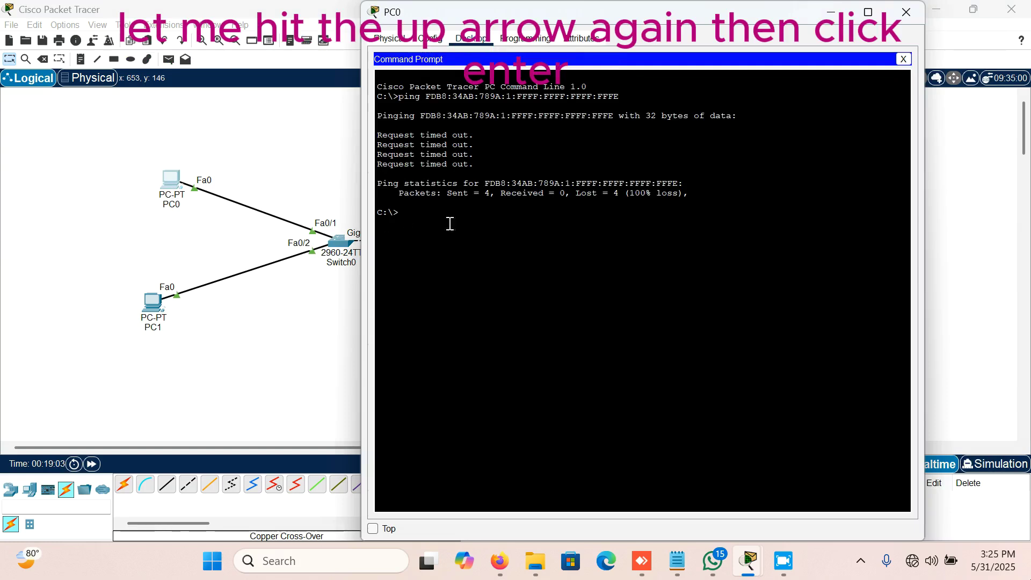
{"action": "key", "text": "Up"}
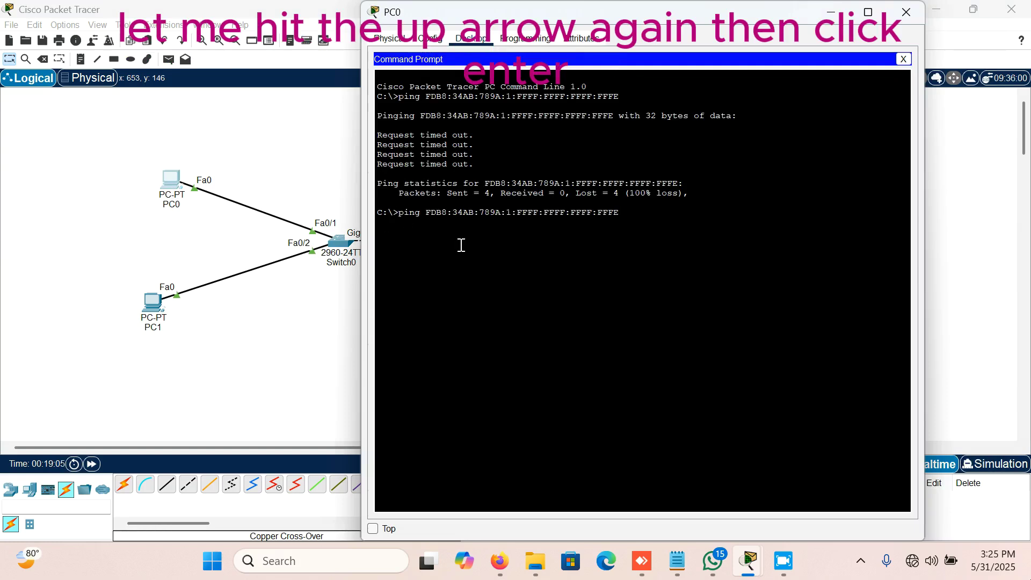
{"action": "key", "text": "Return"}
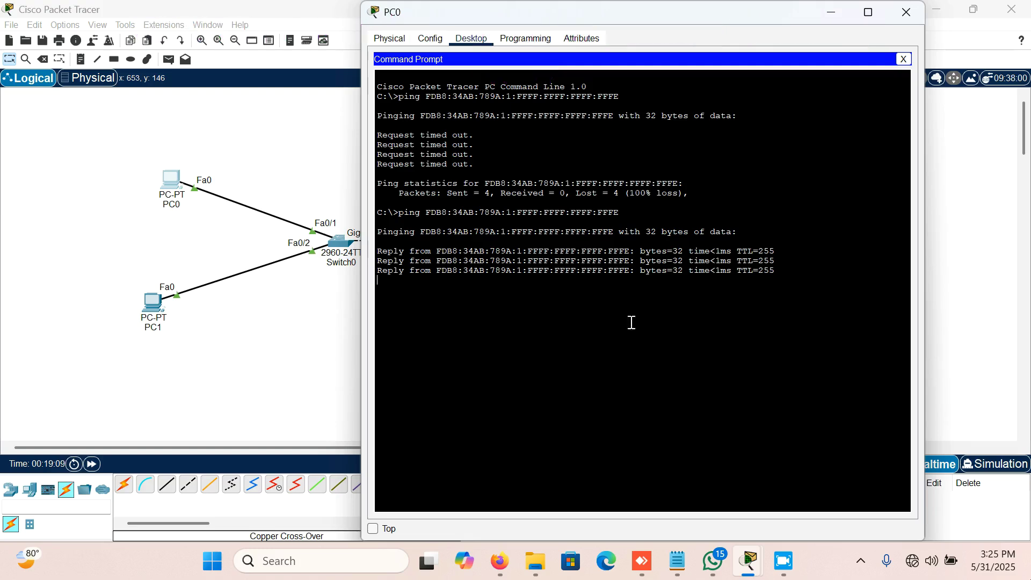
Step: Open PC1's Command Prompt and ping the router's address FDB8:34AB:789A:1:FFFF:FFFF:FFFF:FFFE
{"action": "left_click", "coordinate": [153, 303]}
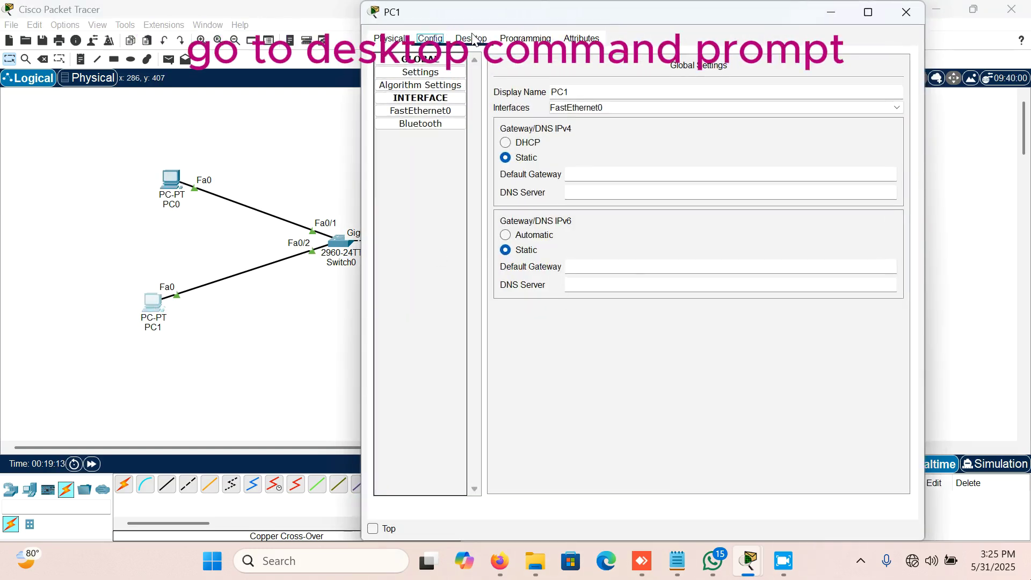
{"action": "left_click", "coordinate": [471, 39]}
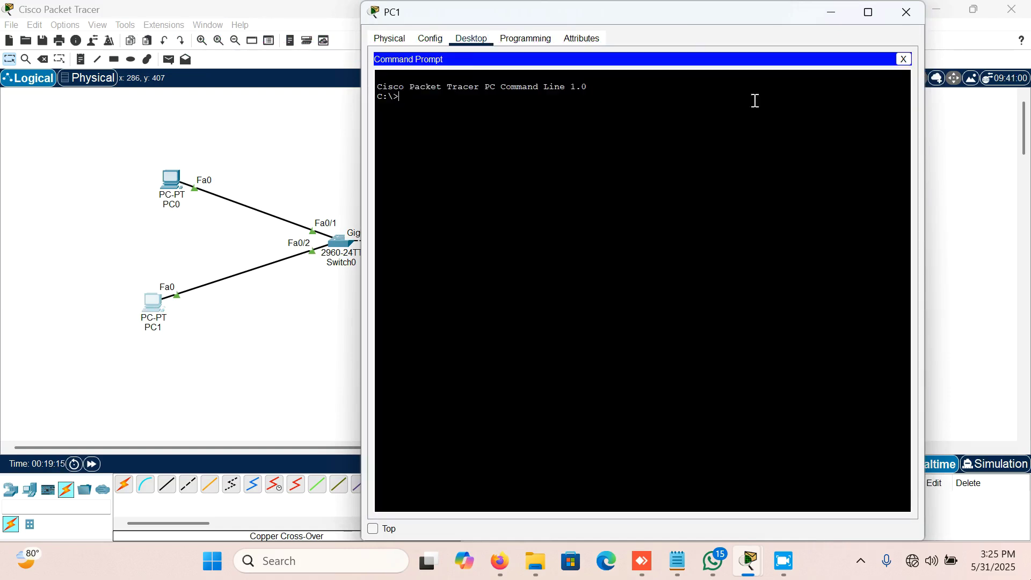
{"action": "left_click", "coordinate": [753, 100]}
{"action": "type", "text": "ping"}
{"action": "right_click", "coordinate": [446, 104]}
{"action": "left_click", "coordinate": [472, 127]}
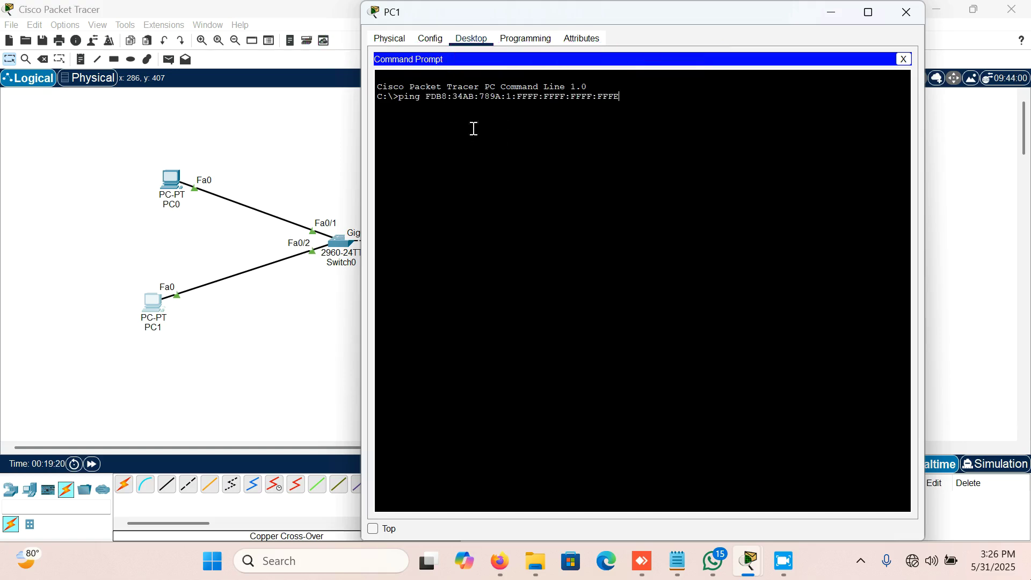
{"action": "key", "text": "Return"}
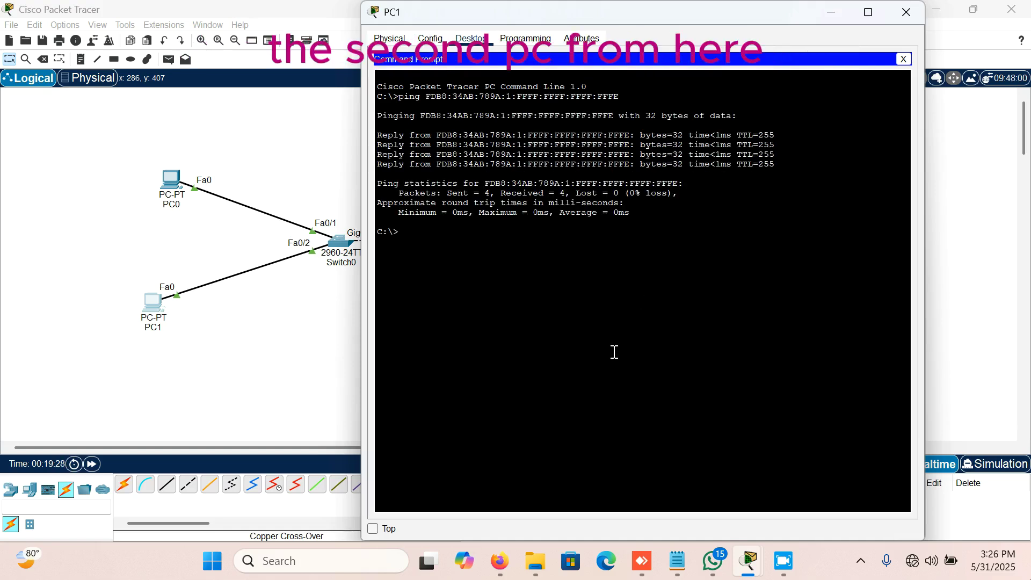
Step: Ping PC0 at FDB8:34AB:789A:1::2 from PC1 by pasting the router's address and shortening it to that address
{"action": "type", "text": "ping"}
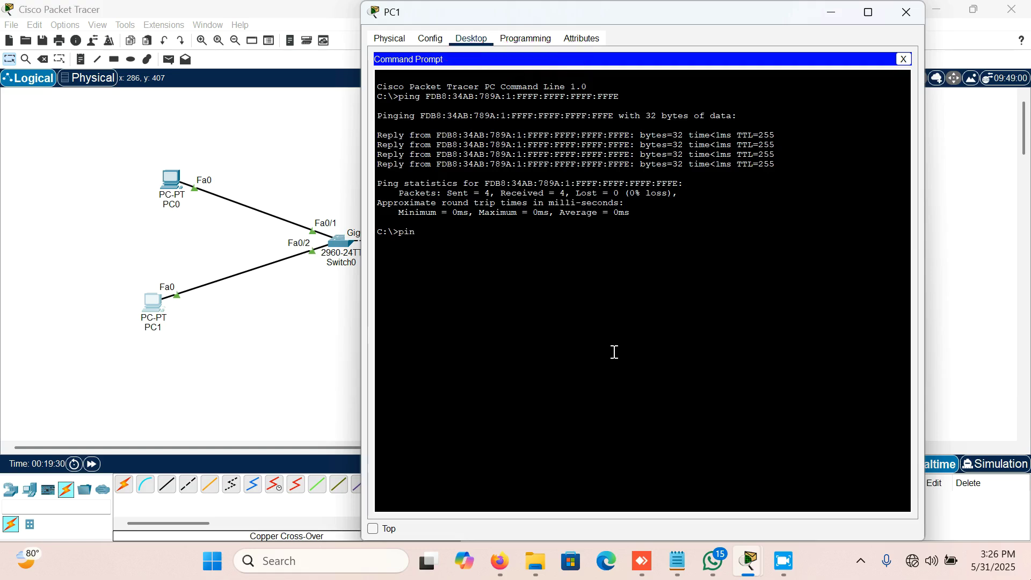
{"action": "right_click", "coordinate": [453, 240]}
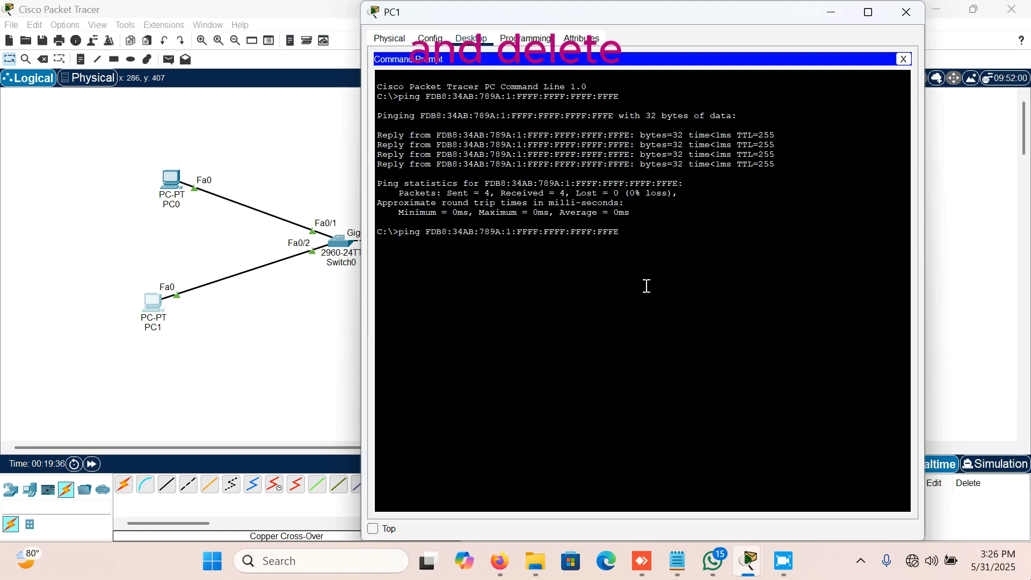
{"action": "key", "text": "BackSpace"}
{"action": "key", "text": "BackSpace"}
{"action": "key", "text": "BackSpace"}
{"action": "key", "text": "BackSpace"}
{"action": "key", "text": "BackSpace"}
{"action": "key", "text": "BackSpace"}
{"action": "key", "text": "BackSpace"}
{"action": "key", "text": "BackSpace"}
{"action": "key", "text": "BackSpace"}
{"action": "key", "text": "BackSpace"}
{"action": "key", "text": "BackSpace"}
{"action": "key", "text": "BackSpace"}
{"action": "key", "text": "BackSpace"}
{"action": "key", "text": "BackSpace"}
{"action": "key", "text": "BackSpace"}
{"action": "key", "text": "BackSpace"}
{"action": "key", "text": "BackSpace"}
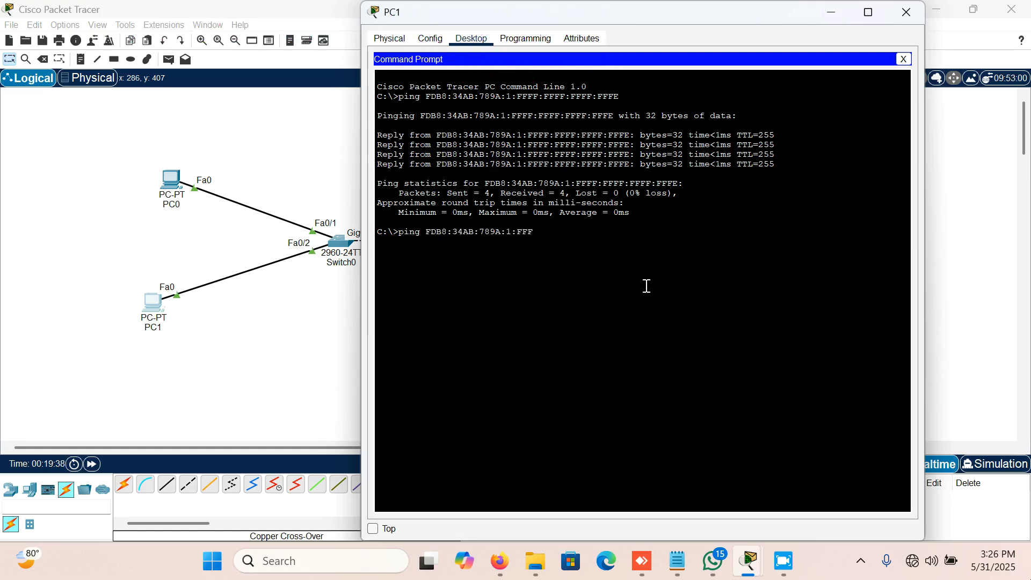
{"action": "key", "text": "BackSpace"}
{"action": "key", "text": "BackSpace"}
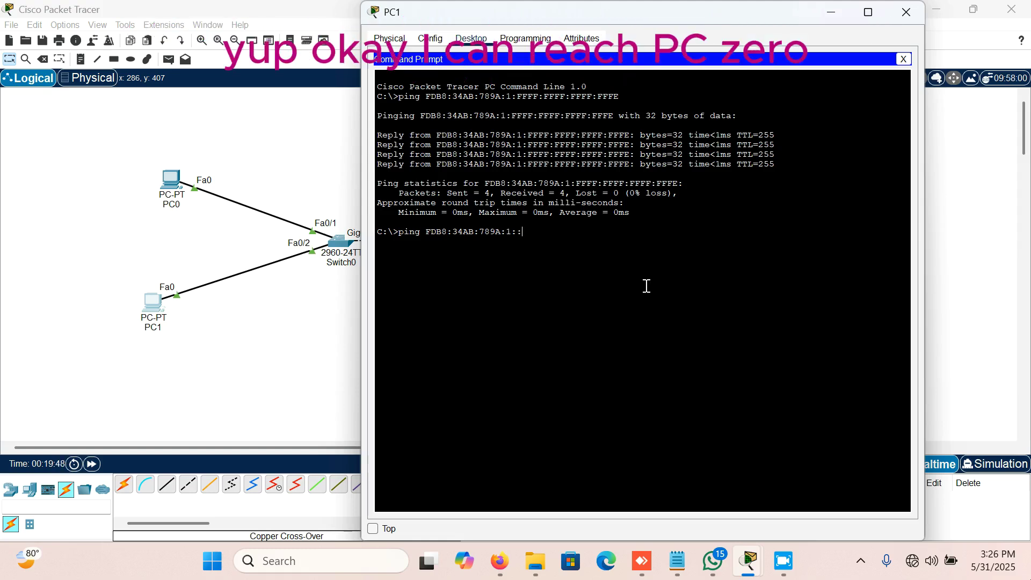
{"action": "type", "text": "2"}
{"action": "key", "text": "Return"}
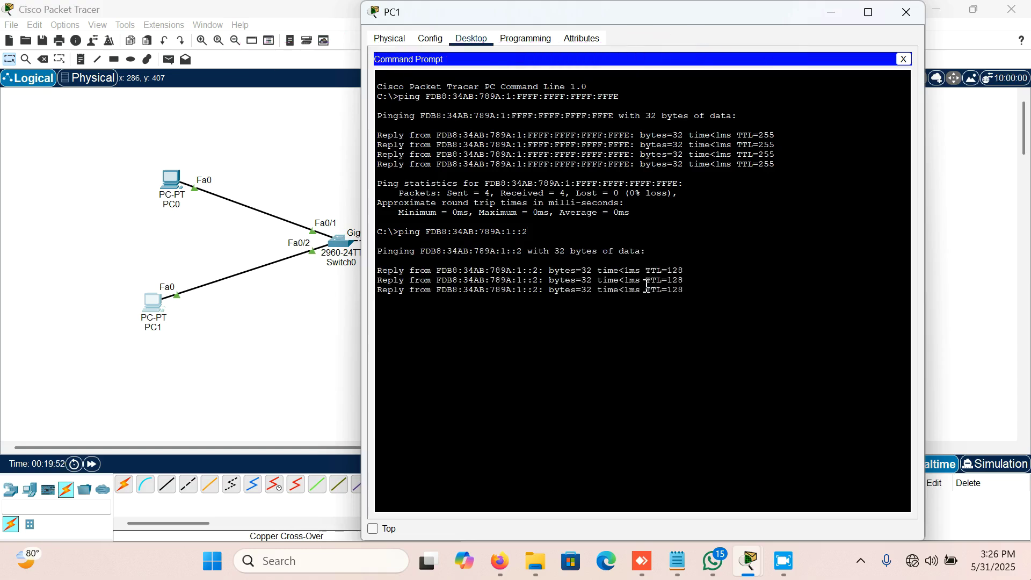
Step: Ping PC1's own address FDB8:34AB:789A:1::3 from its Command Prompt and close PC1's window
{"action": "key", "text": "Up"}
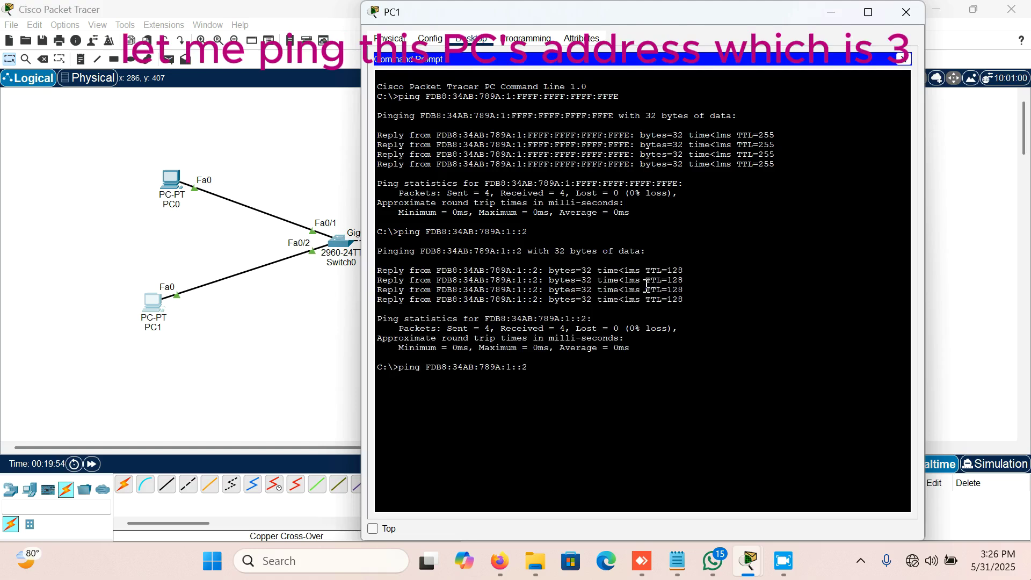
{"action": "type", "text": "3"}
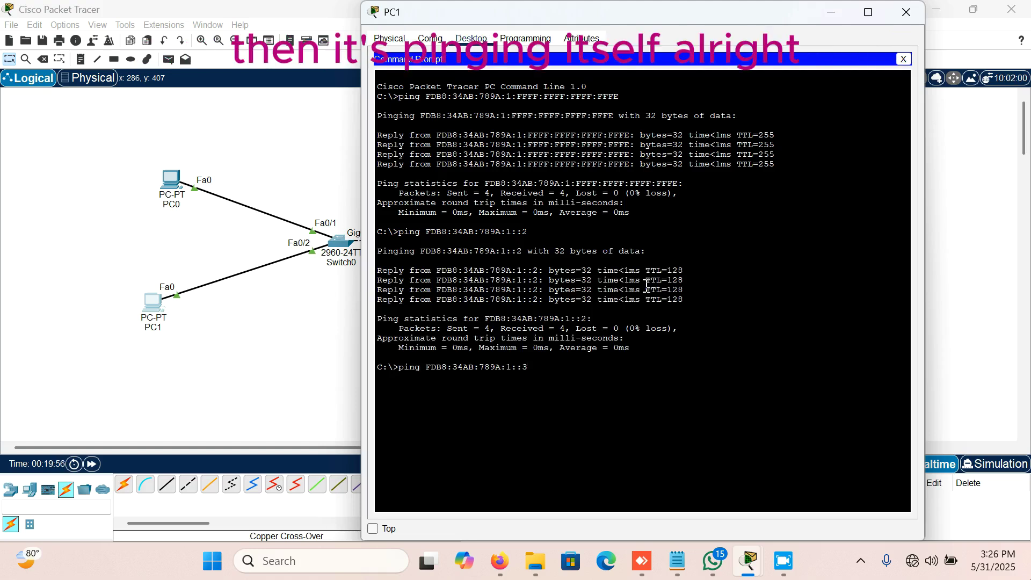
{"action": "key", "text": "Return"}
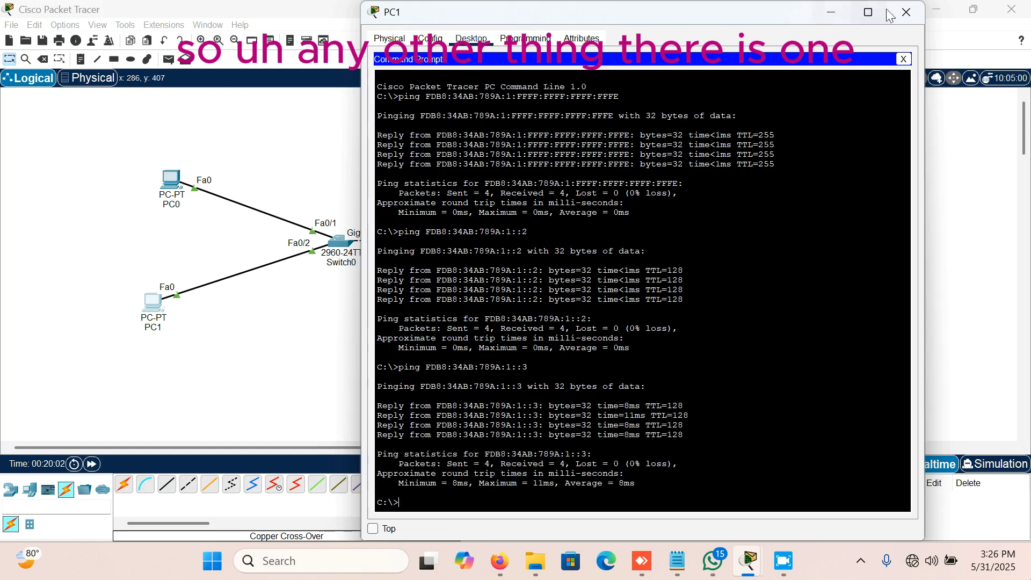
{"action": "left_click", "coordinate": [914, 11]}
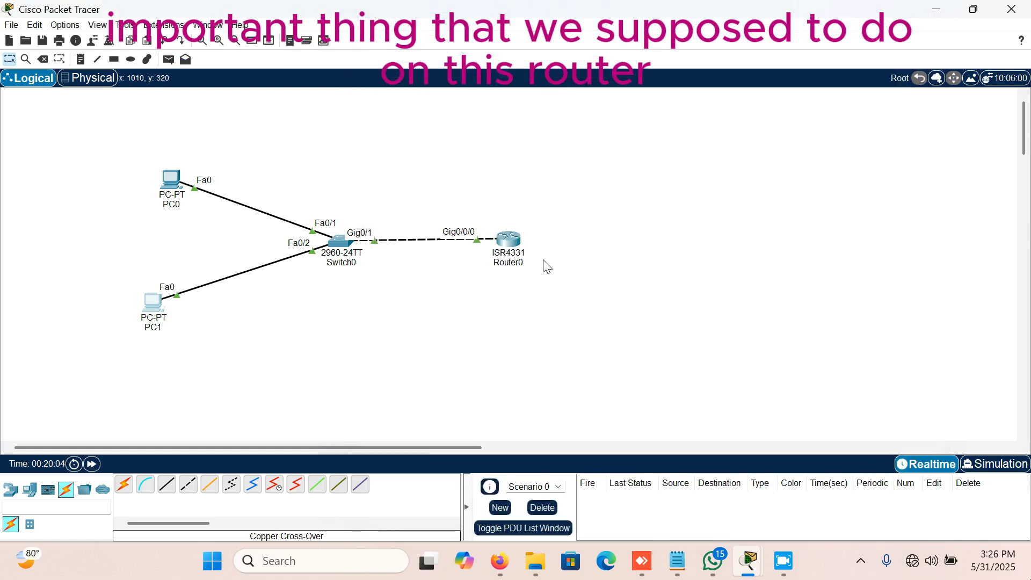
Step: Open Router0's command line, switch to the Notepad notes and highlight the ipv6 unicast-routing command
{"action": "left_click", "coordinate": [510, 248]}
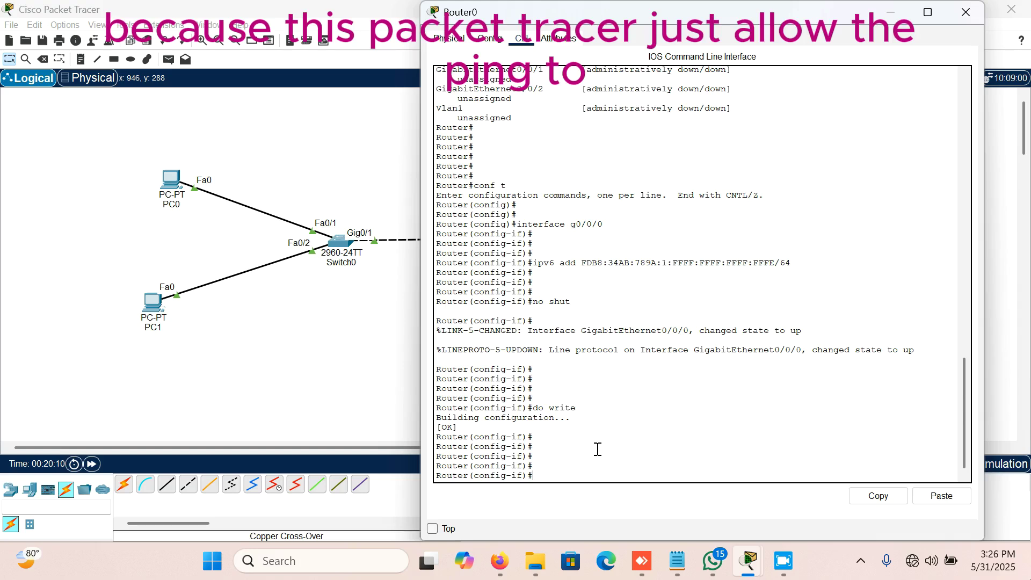
{"action": "left_click", "coordinate": [676, 564]}
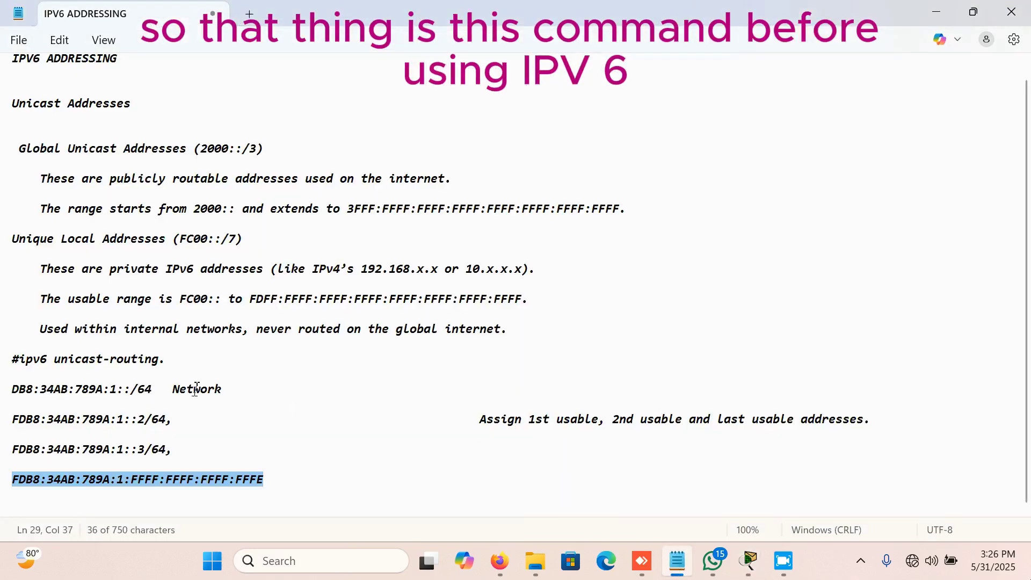
{"action": "left_click_drag", "start_coordinate": [171, 358], "coordinate": [14, 361]}
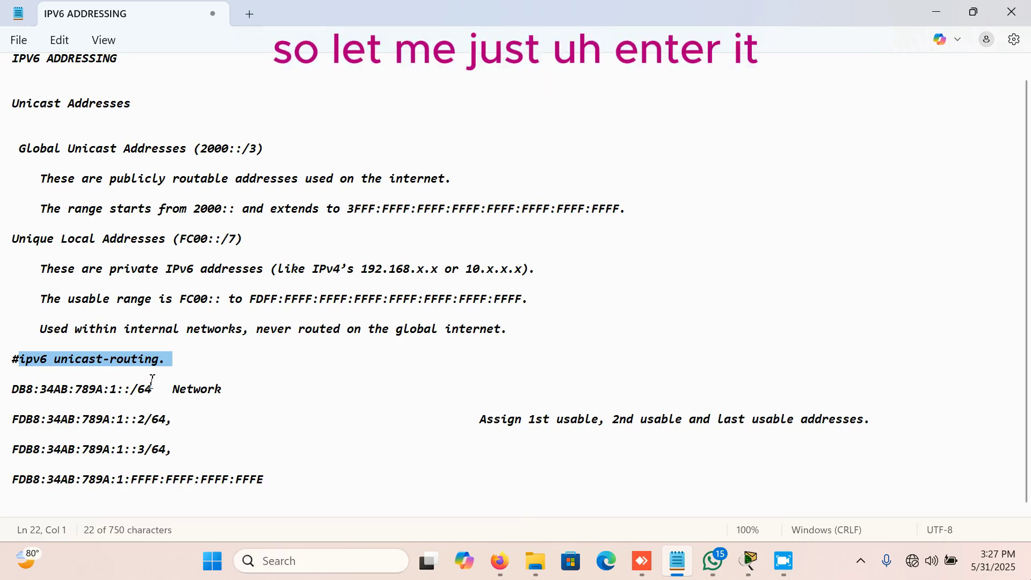
Step: Switch back to Router0's command line in Packet Tracer and exit interface configuration to global configuration mode
{"action": "mouse_move", "coordinate": [750, 572]}
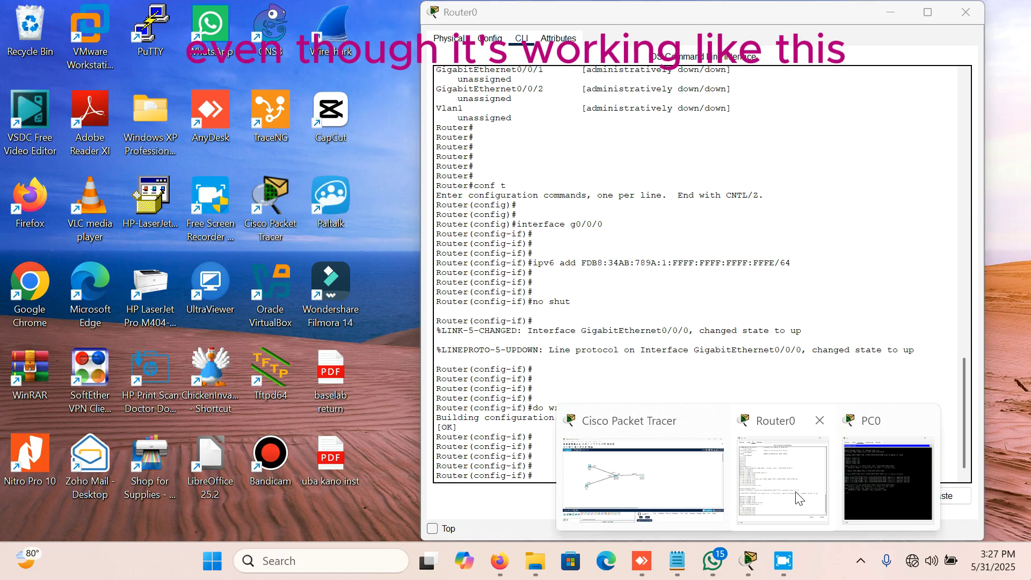
{"action": "left_click", "coordinate": [796, 498]}
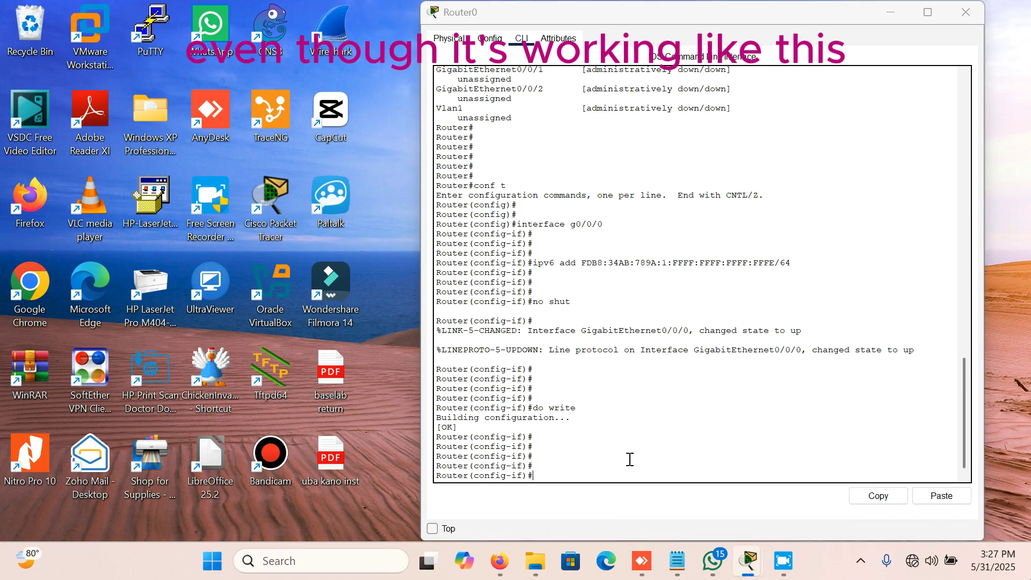
{"action": "type", "text": "end"}
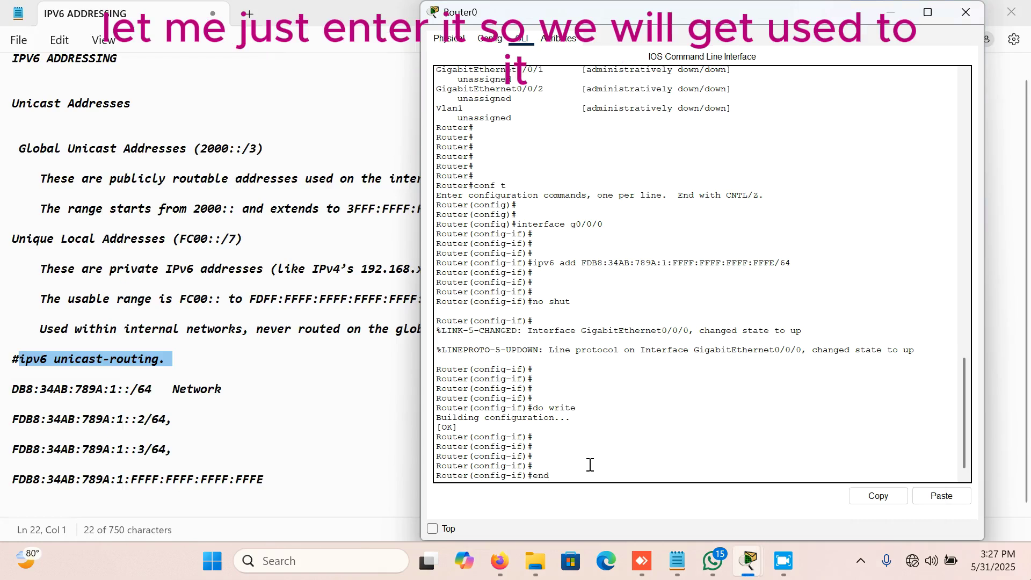
{"action": "key", "text": "BackSpace"}
{"action": "key", "text": "BackSpace"}
{"action": "type", "text": "xit"}
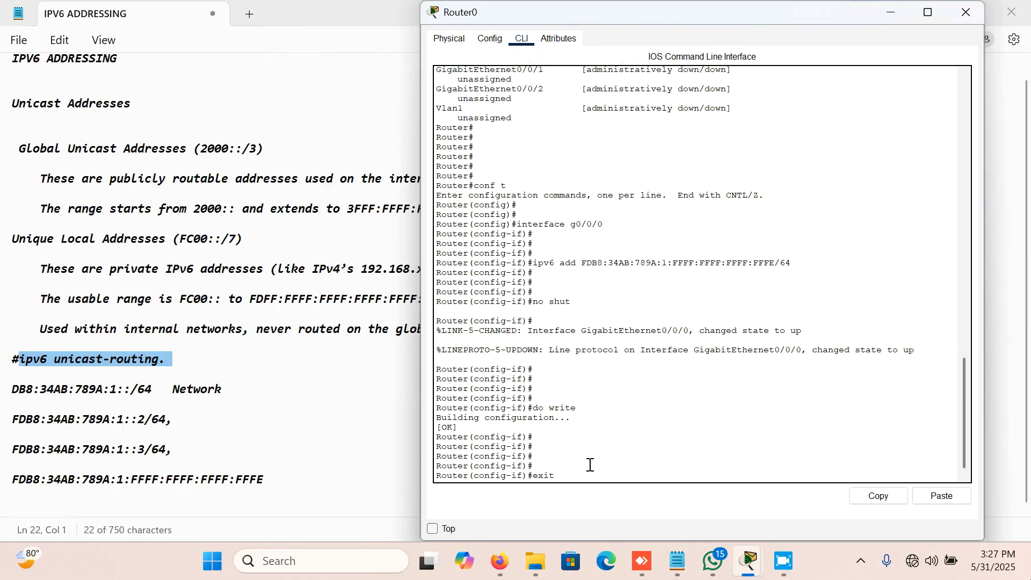
{"action": "key", "text": "Return"}
{"action": "key", "text": "Return"}
{"action": "key", "text": "Return"}
{"action": "key", "text": "Return"}
{"action": "key", "text": "Return"}
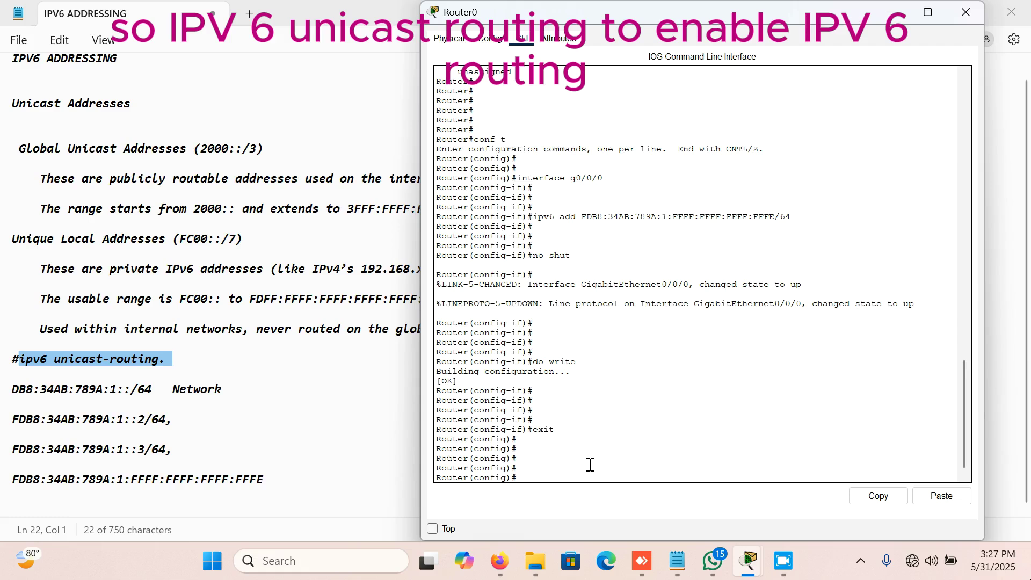
Step: Enable IPv6 routing on Router0 with the command ipv6 unicast-routing
{"action": "type", "text": "ipc"}
{"action": "type", "text": "v6"}
{"action": "type", "text": " ui"}
{"action": "type", "text": "nicast"}
{"action": "type", "text": "-routing"}
{"action": "key", "text": "Return"}
{"action": "key", "text": "Return"}
{"action": "key", "text": "Return"}
{"action": "key", "text": "Return"}
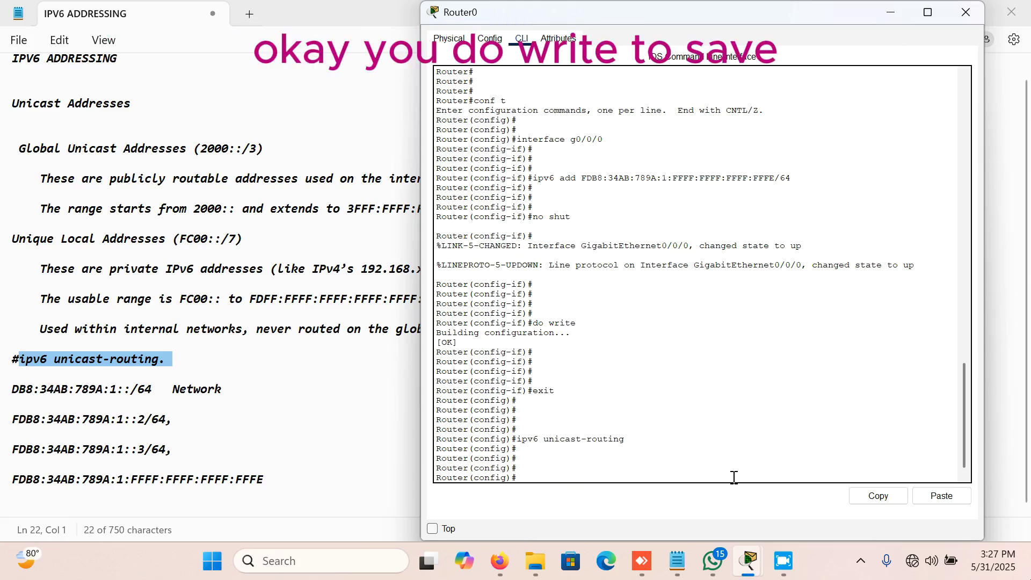
Step: Save Router0's configuration from global configuration mode with do write
{"action": "type", "text": "do wr"}
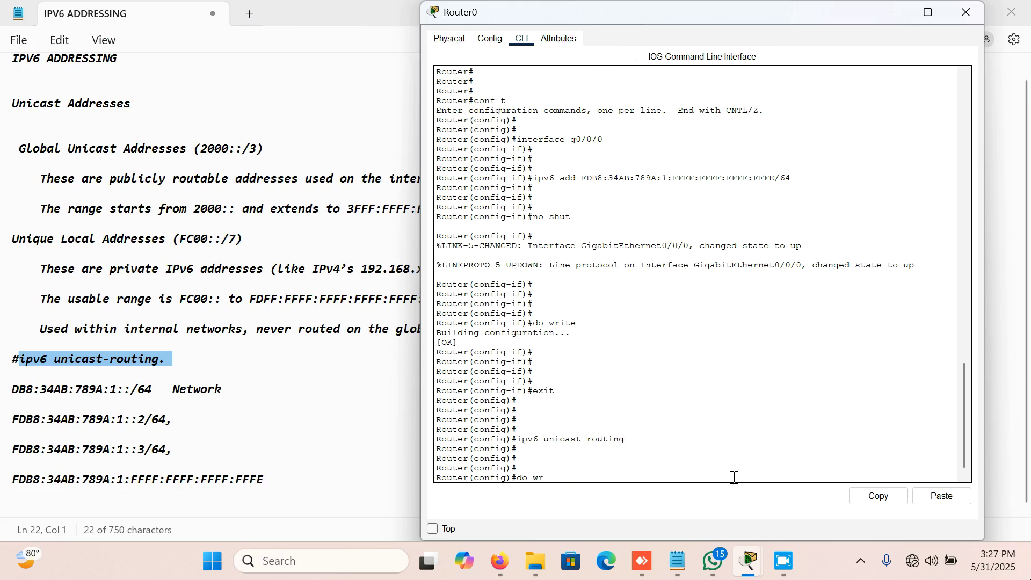
{"action": "type", "text": "ite"}
{"action": "key", "text": "Return"}
{"action": "key", "text": "Return"}
{"action": "key", "text": "Return"}
{"action": "key", "text": "Return"}
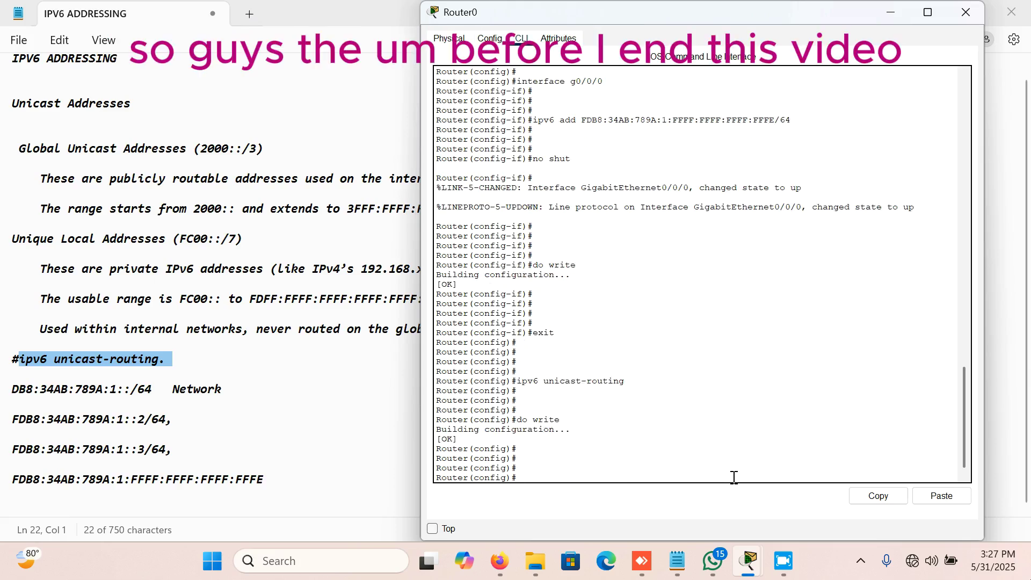
Step: Leave Router0's global configuration mode with end to return to the privileged prompt
{"action": "left_click", "coordinate": [529, 469]}
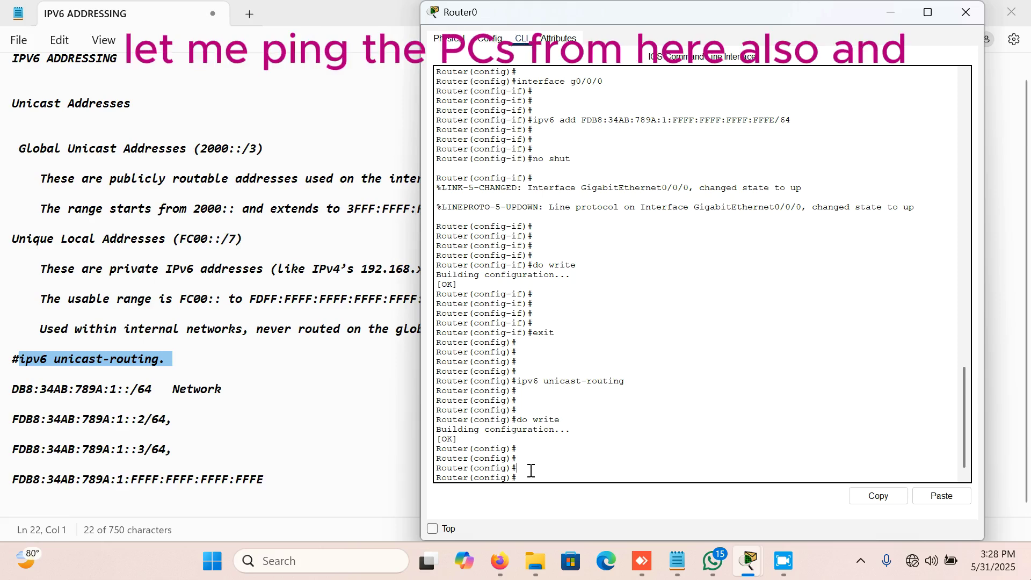
{"action": "type", "text": "end"}
{"action": "key", "text": "Return"}
{"action": "key", "text": "Return"}
{"action": "key", "text": "Return"}
{"action": "key", "text": "Return"}
Step: Ping PC0 at FDB8:34AB:789A:1::2 from Router0 by pasting the router's address and shortening it to that address
{"action": "type", "text": "ping"}
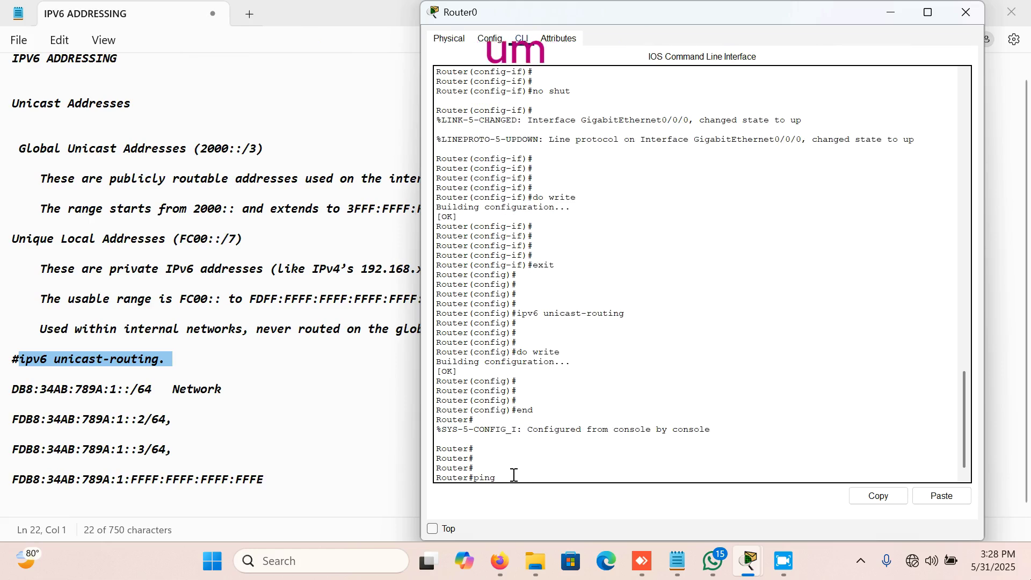
{"action": "right_click", "coordinate": [514, 477]}
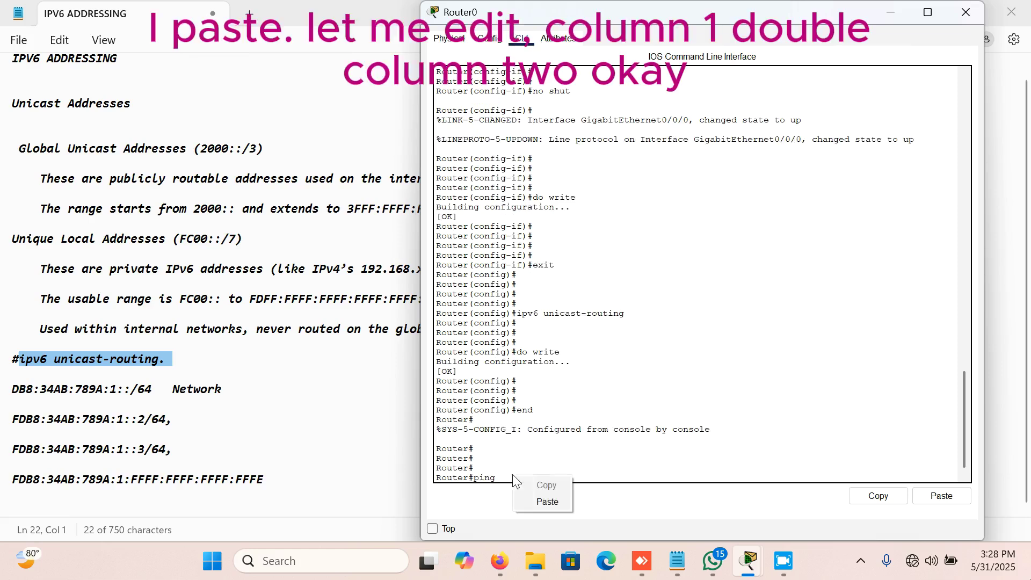
{"action": "left_click", "coordinate": [548, 501]}
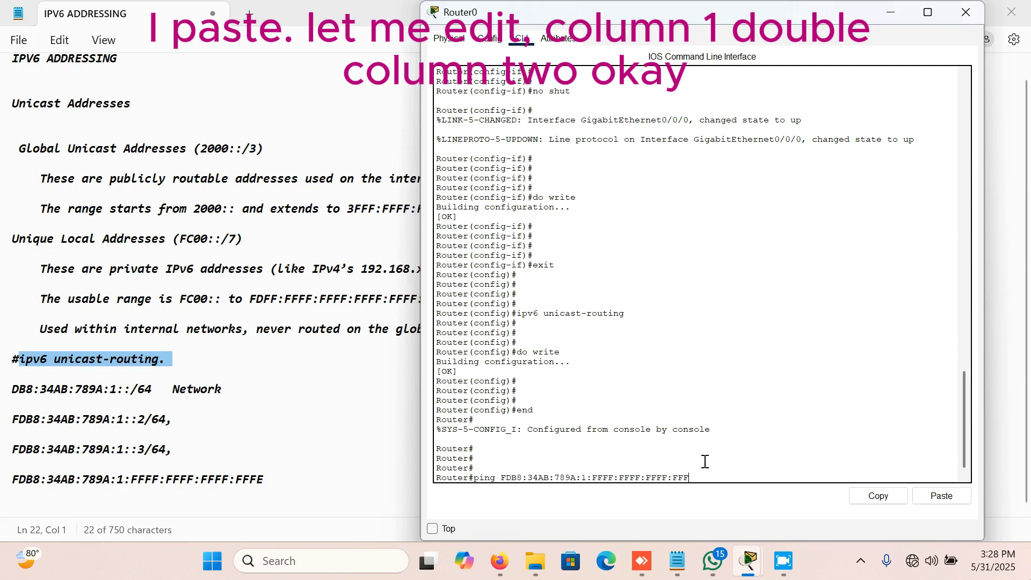
{"action": "key", "text": "BackSpace"}
{"action": "key", "text": "BackSpace"}
{"action": "key", "text": "BackSpace"}
{"action": "key", "text": "BackSpace"}
{"action": "key", "text": "BackSpace"}
{"action": "key", "text": "BackSpace"}
{"action": "key", "text": "BackSpace"}
{"action": "key", "text": "BackSpace"}
{"action": "key", "text": "BackSpace"}
{"action": "key", "text": "BackSpace"}
{"action": "key", "text": "BackSpace"}
{"action": "key", "text": "BackSpace"}
{"action": "key", "text": "BackSpace"}
{"action": "key", "text": "BackSpace"}
{"action": "key", "text": "BackSpace"}
{"action": "key", "text": "BackSpace"}
{"action": "key", "text": "BackSpace"}
{"action": "key", "text": "BackSpace"}
{"action": "key", "text": "BackSpace"}
{"action": "key", "text": "BackSpace"}
{"action": "type", "text": "1::2"}
{"action": "key", "text": "Return"}
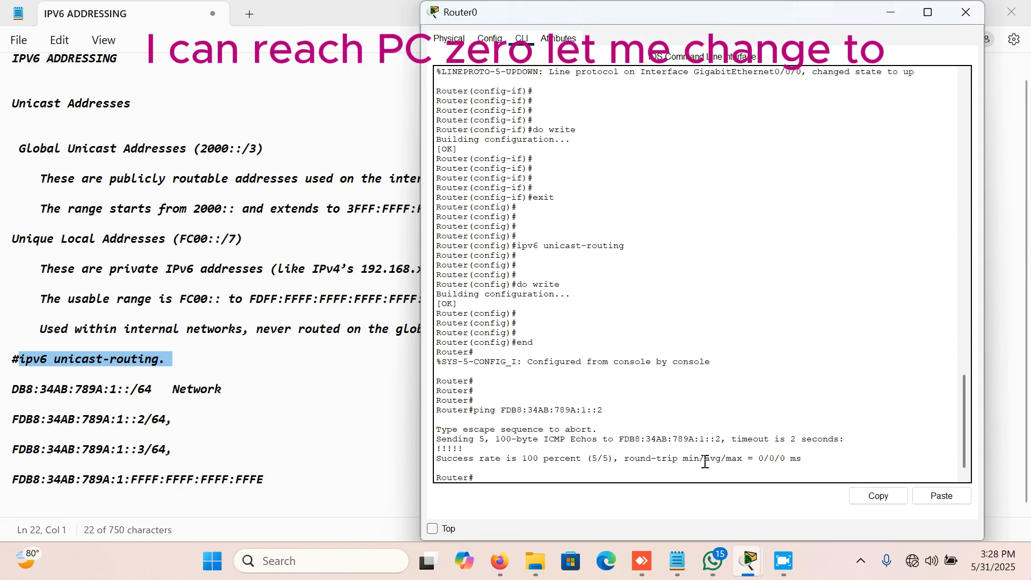
Step: Ping PC1 from Router0 by recalling the previous ping and changing its address to FDB8:34AB:789A:1::3
{"action": "key", "text": "Up"}
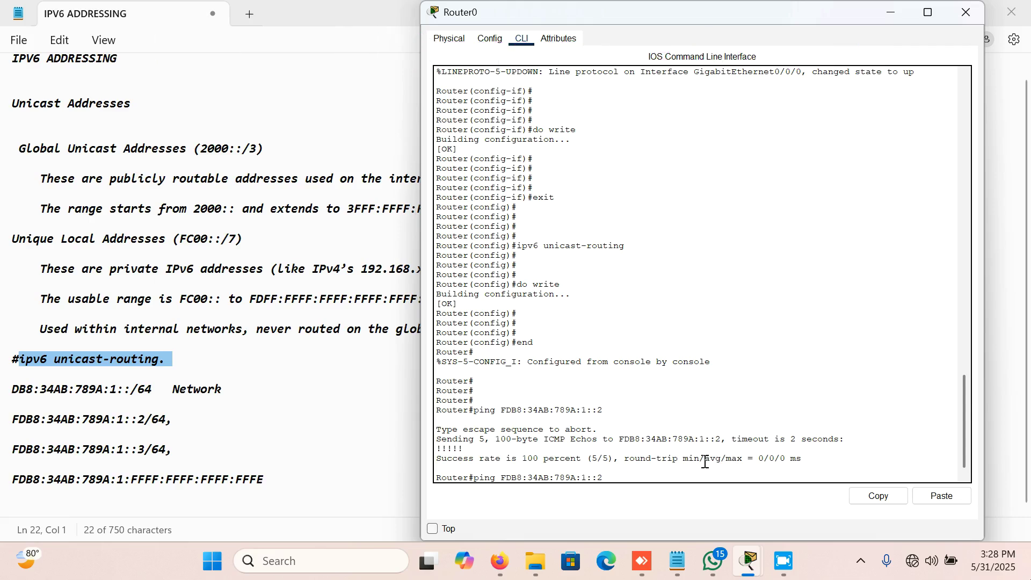
{"action": "type", "text": "3"}
{"action": "key", "text": "Return"}
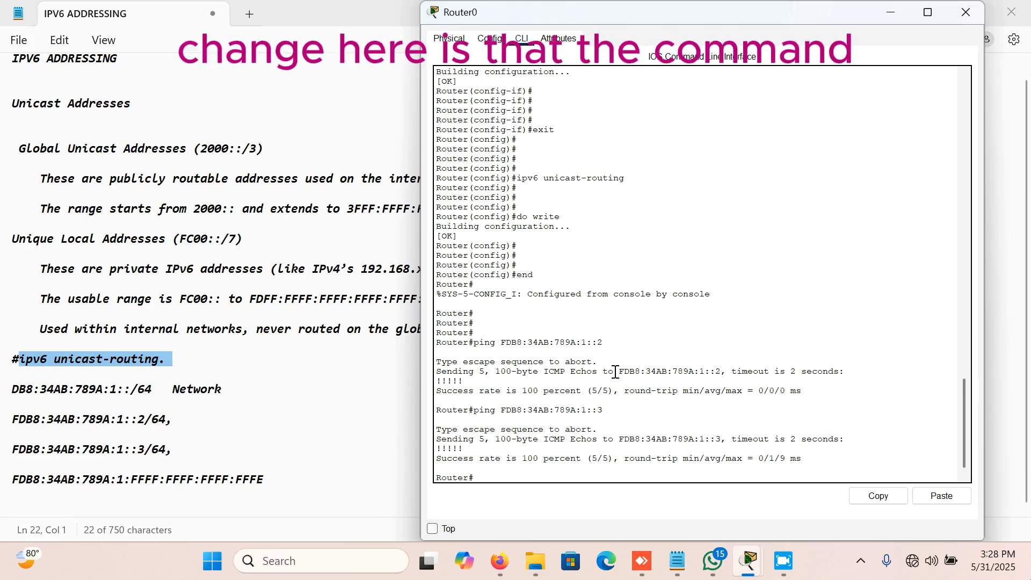
Step: Review the ipv6 add command in Router0's history, highlighting its ipv6 keyword, the address with its /64 prefix and the FFFF groups
{"action": "scroll", "coordinate": [615, 371], "scroll_direction": "up", "scroll_amount": 15}
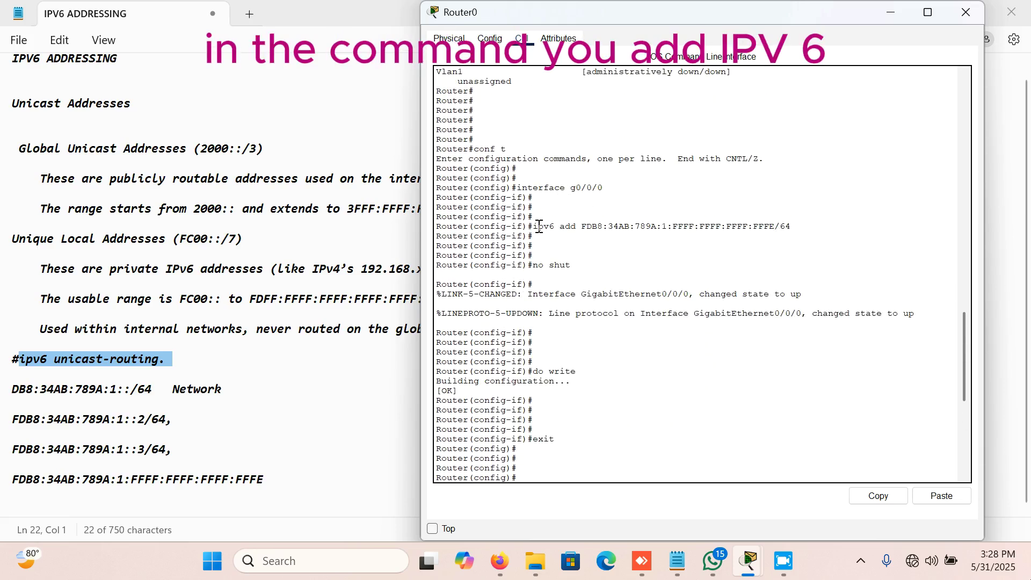
{"action": "left_click_drag", "start_coordinate": [534, 228], "coordinate": [558, 228]}
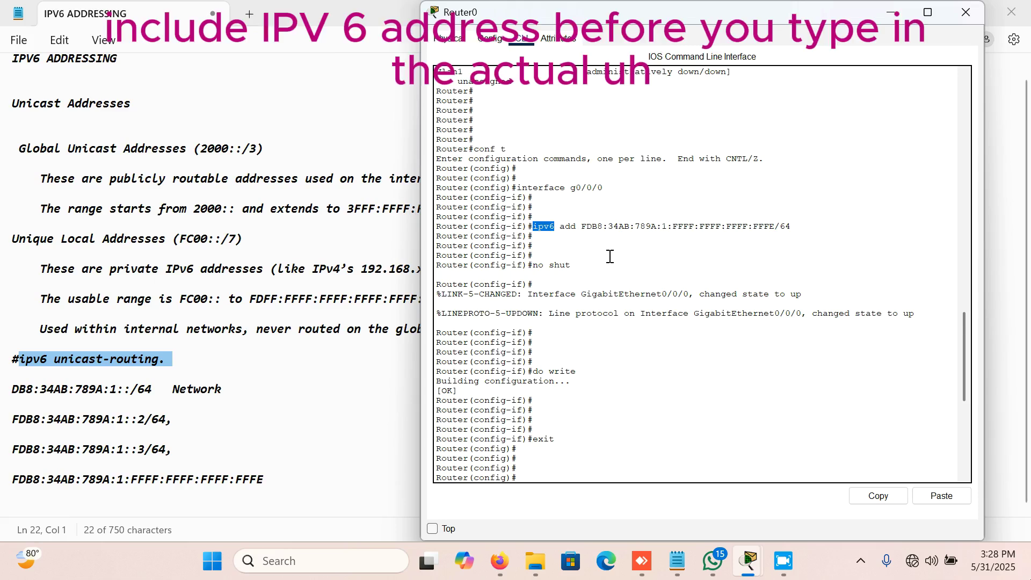
{"action": "scroll", "coordinate": [625, 368], "scroll_direction": "down", "scroll_amount": 1}
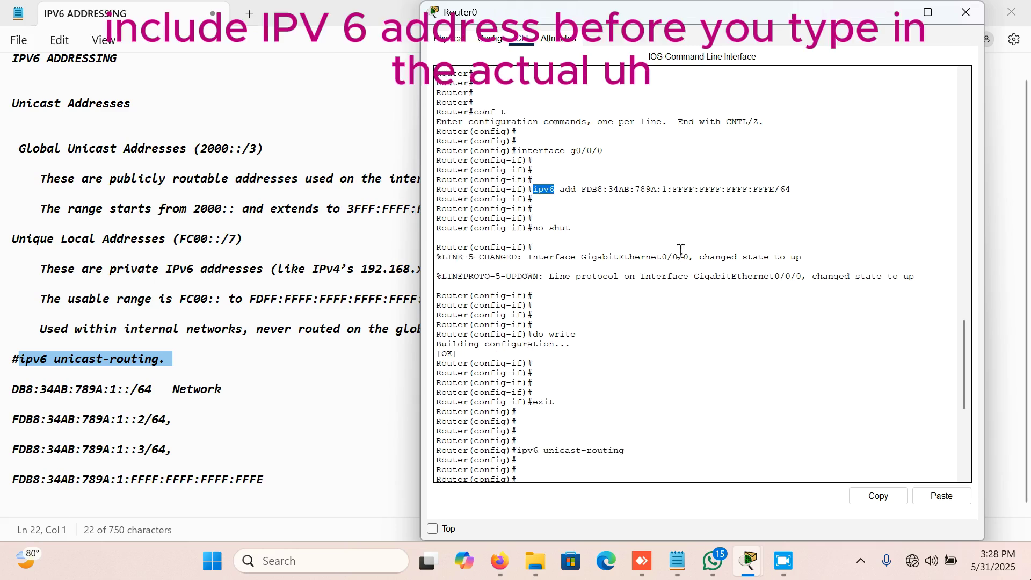
{"action": "left_click_drag", "start_coordinate": [798, 189], "coordinate": [614, 189]}
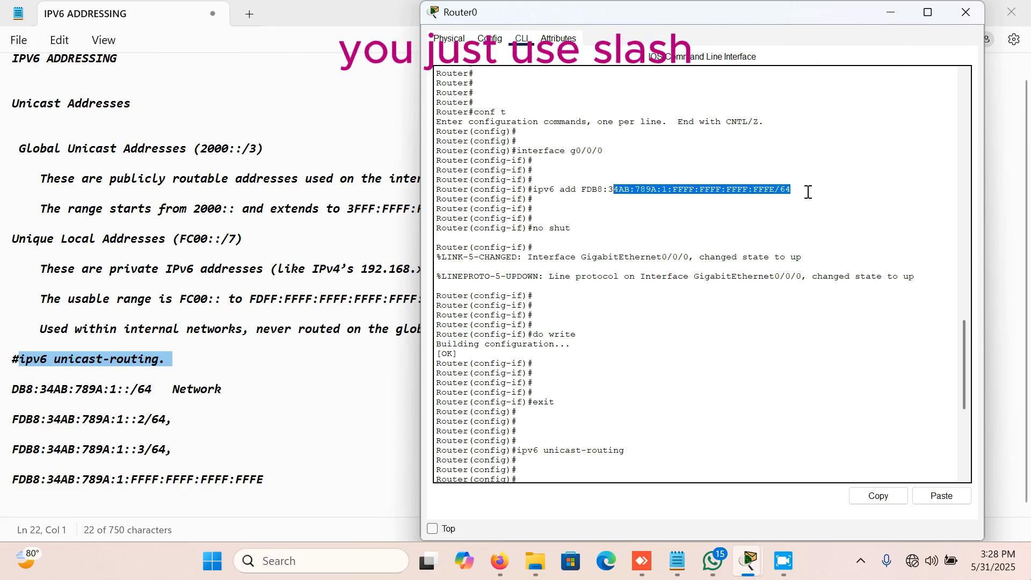
{"action": "left_click", "coordinate": [795, 189]}
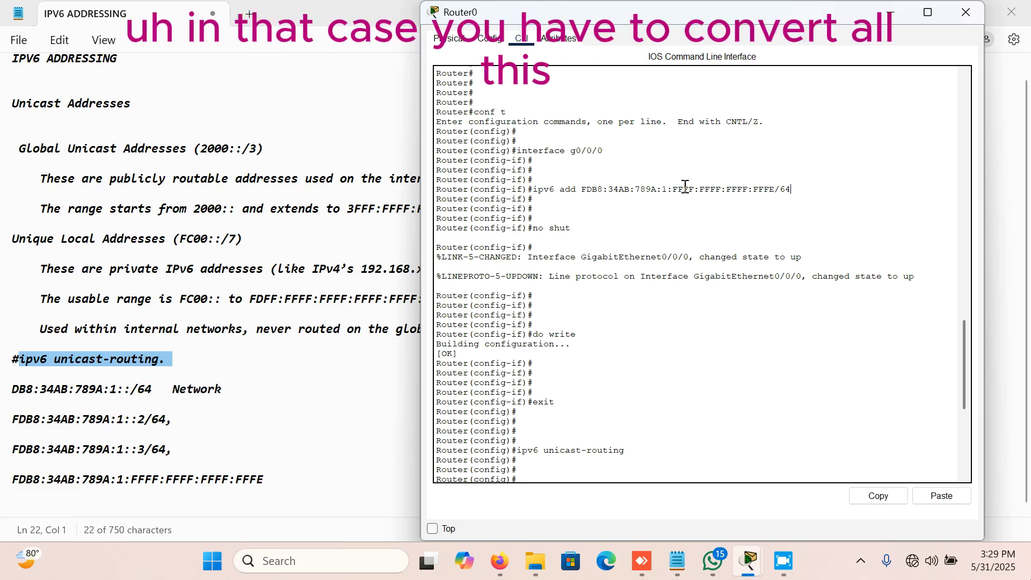
{"action": "left_click_drag", "start_coordinate": [673, 189], "coordinate": [770, 191]}
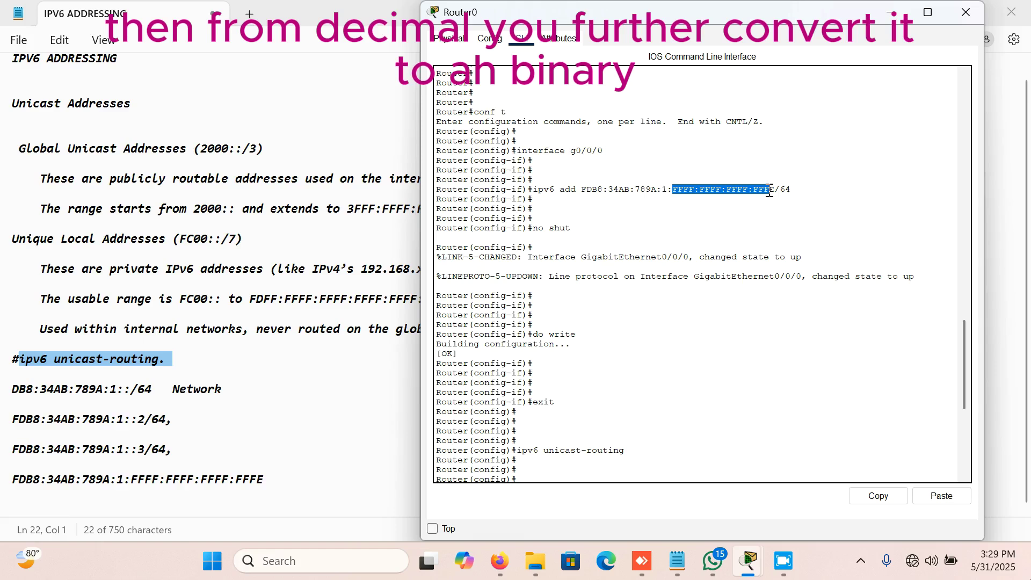